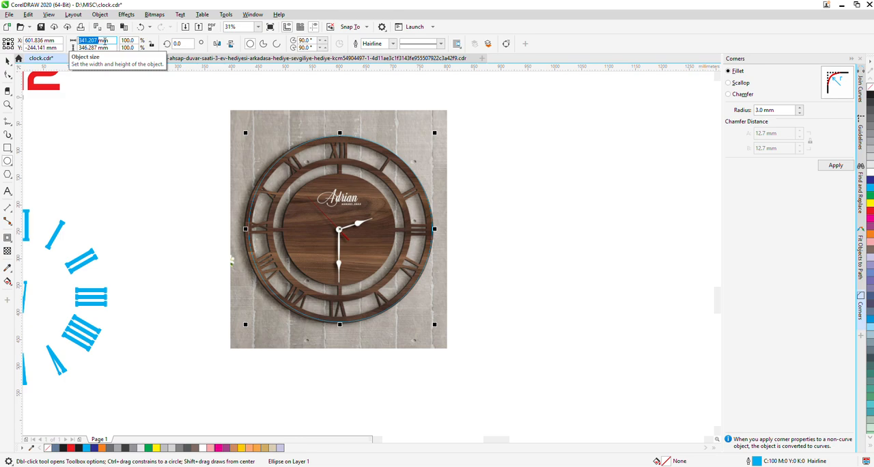
Set the outer ellipse's width and height to 346 mm
type("346mm")
key("Tab")
type("346")
key("Return")
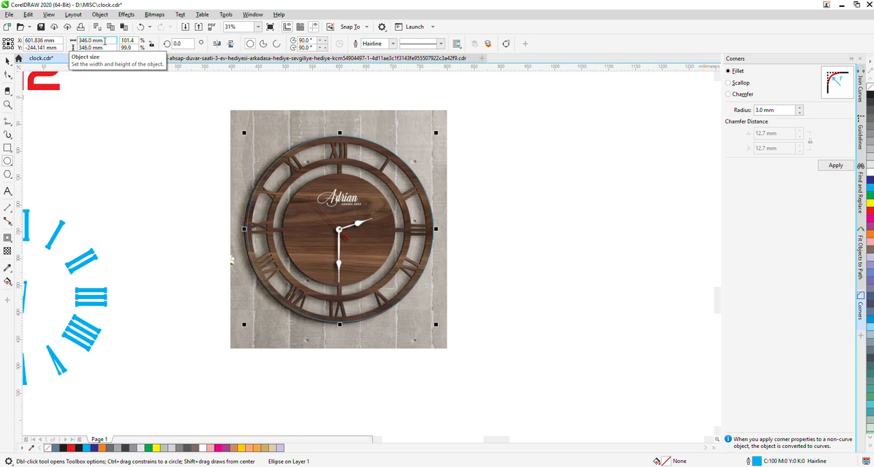
Align the outer circle's centre with the centre of the clock photo
left_click(8, 61)
left_click(287, 127, "shift")
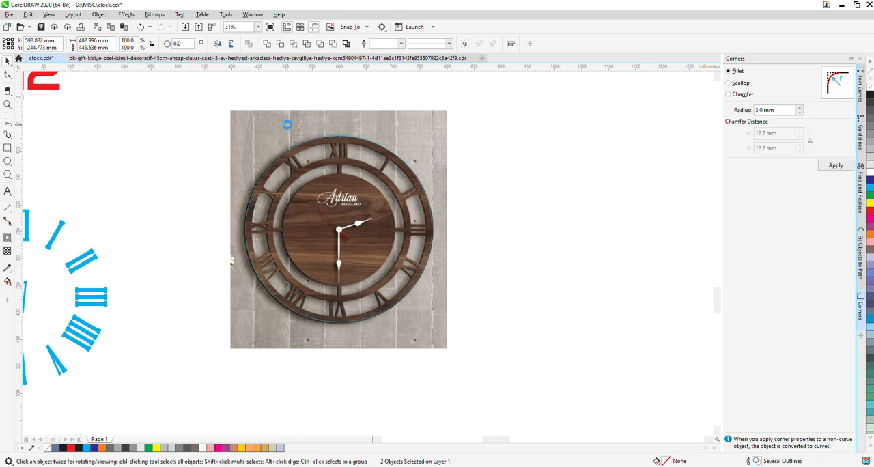
left_click(579, 229)
left_click(353, 238)
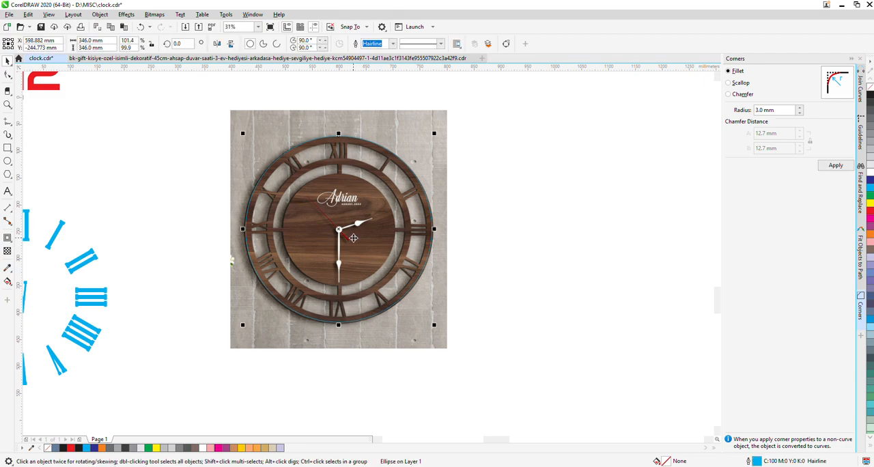
Enlarge the outer circle around its centre to 350 mm wide and 350 mm high
left_click_drag(435, 326, 435, 329)
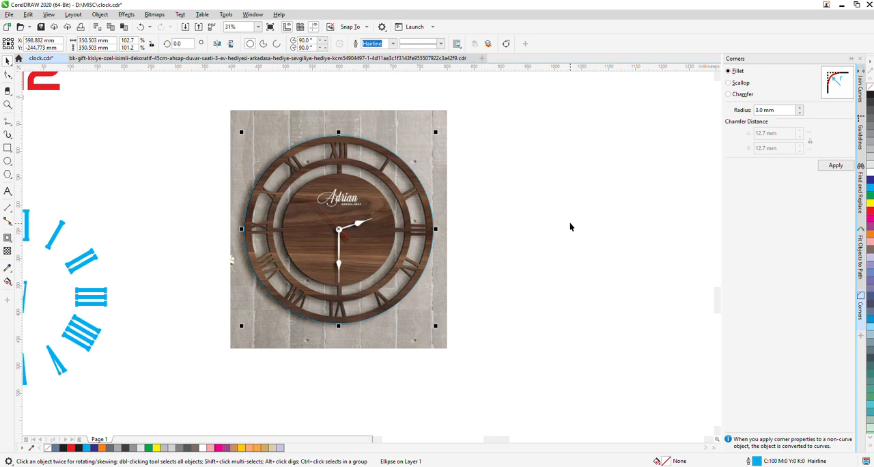
double_click(93, 41)
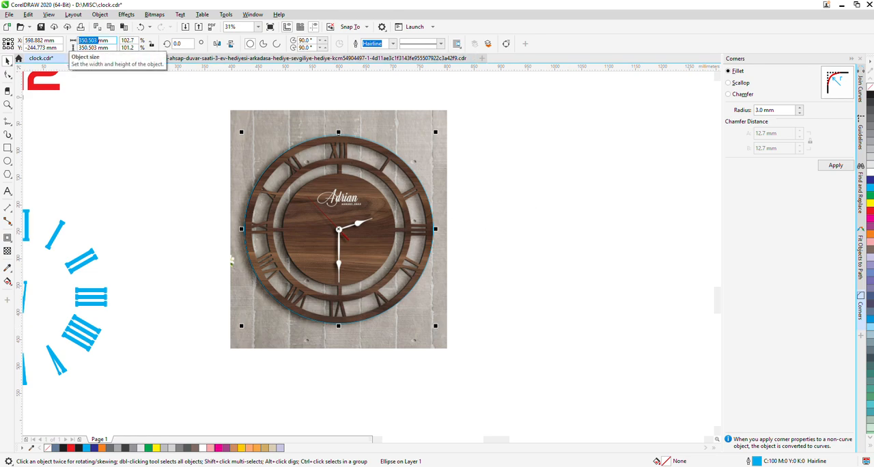
type("350350")
key("Return")
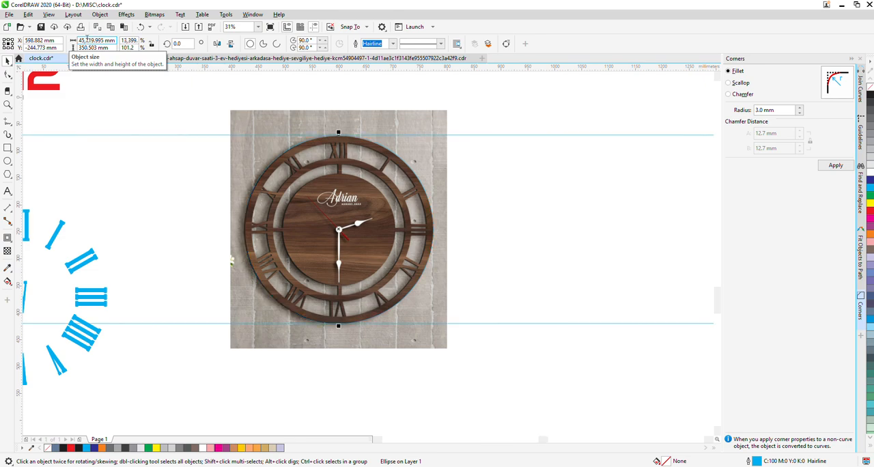
double_click(89, 40)
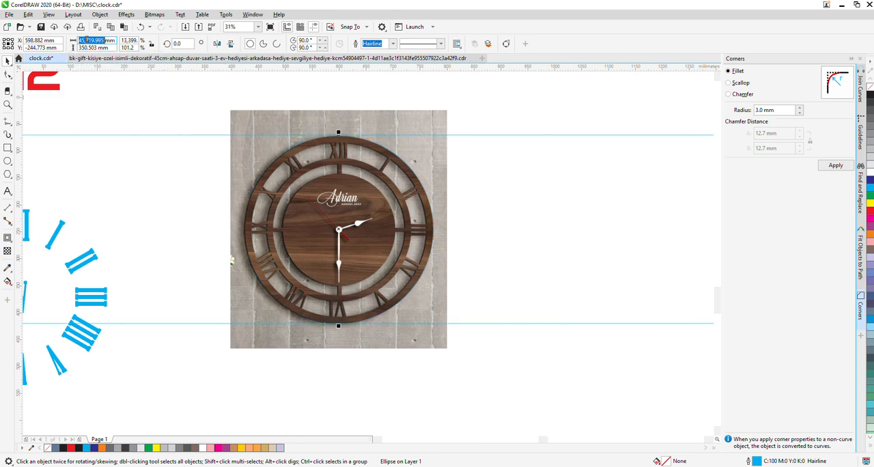
type("350")
key("Return")
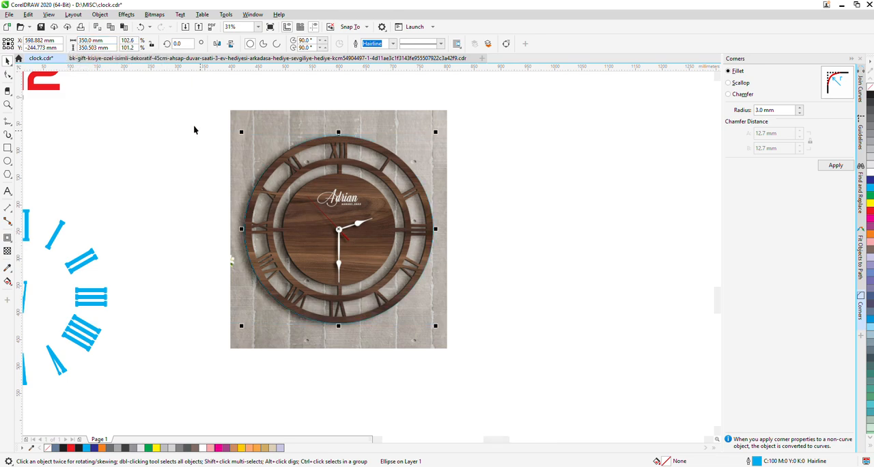
double_click(87, 48)
type("35")
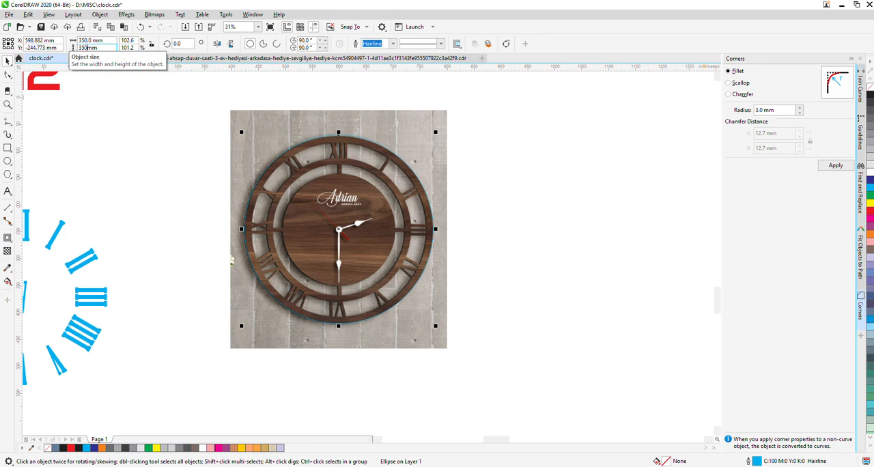
left_click(518, 291)
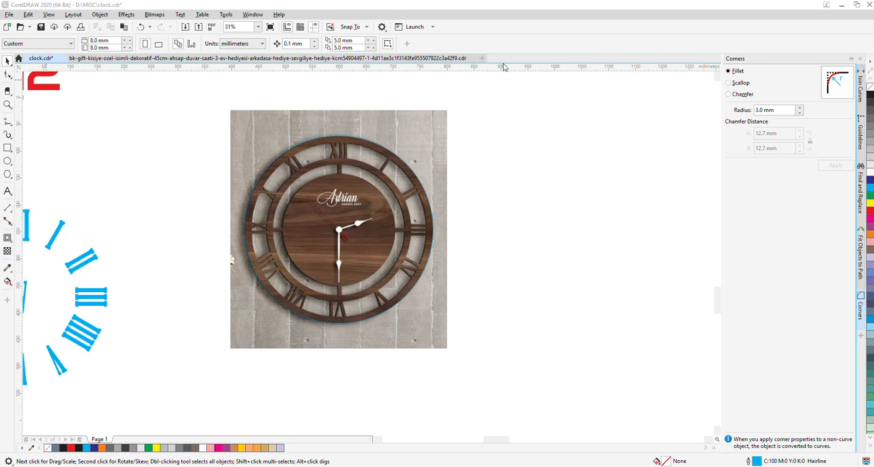
Add a one-step inside contour with a 14 mm offset to the 350 mm outer circle
left_click(325, 209)
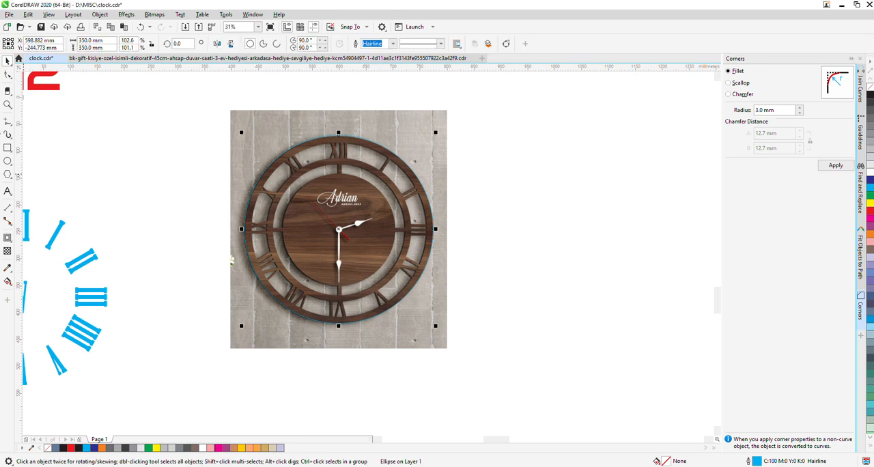
left_click(8, 240)
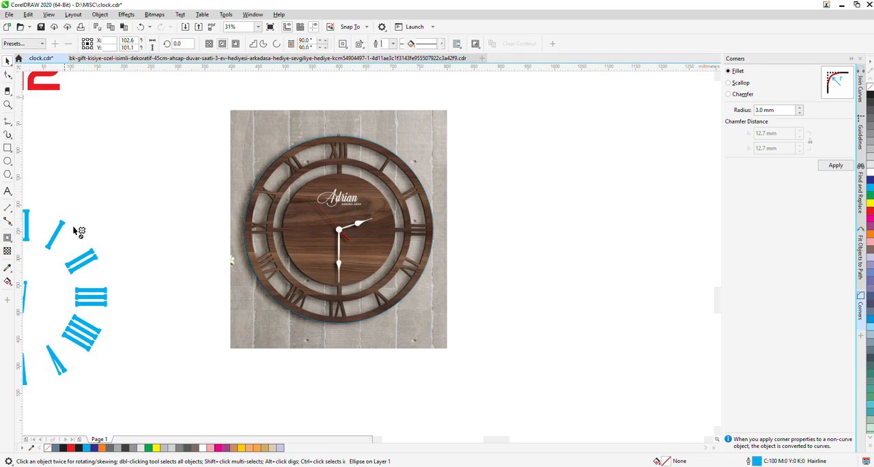
left_click(222, 44)
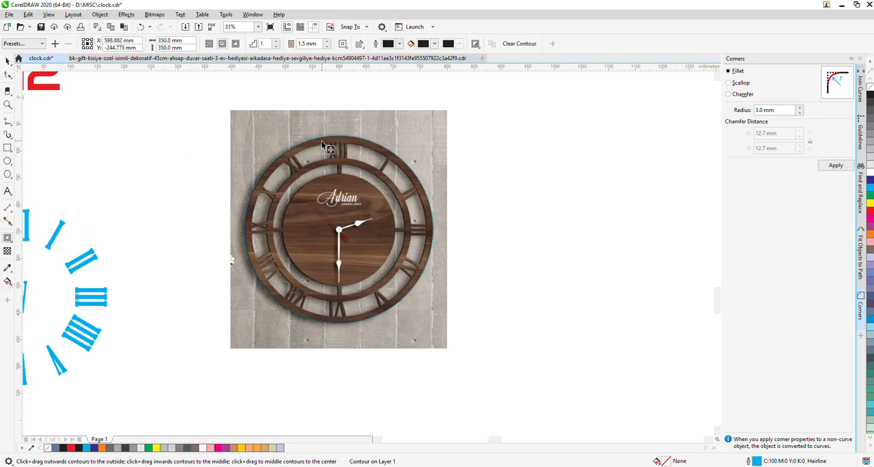
scroll(327, 146, "up", 4)
left_click(328, 41)
left_click(328, 41)
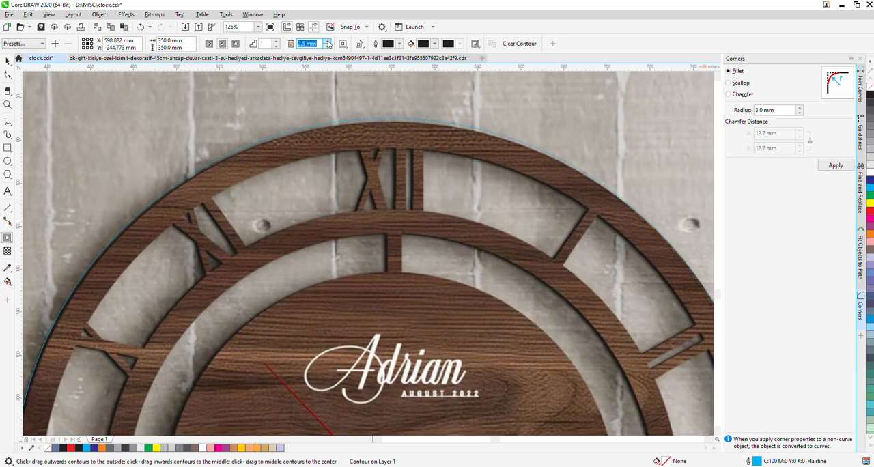
left_click(328, 41)
left_click(327, 41)
left_click(328, 41)
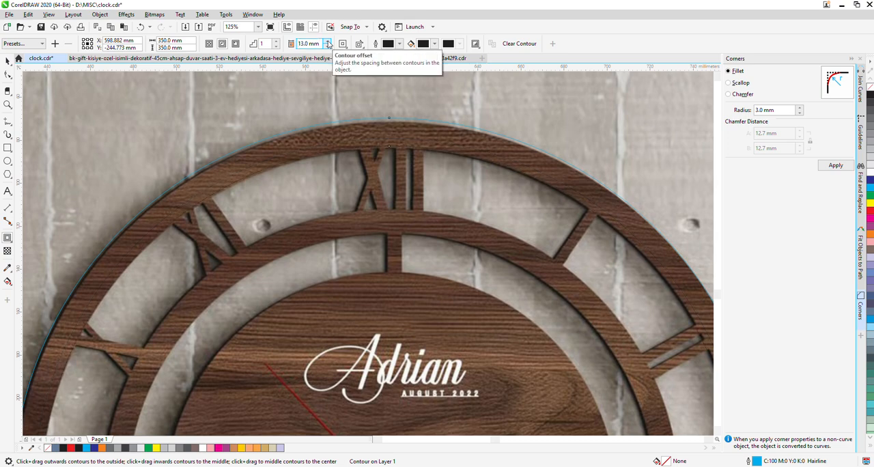
left_click(328, 42)
left_click(328, 42)
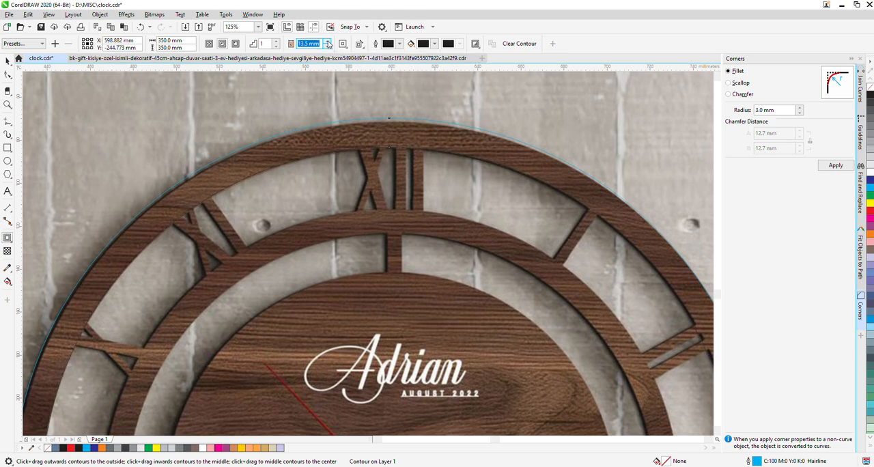
Break the contour apart and cut the inner circle out of the outer one with Back Minus Front to form a ring
right_click(344, 146)
left_click(374, 156)
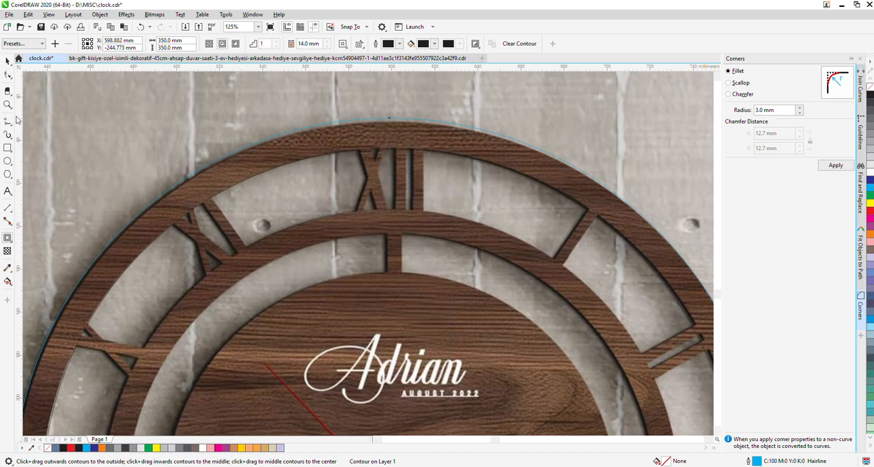
key("space")
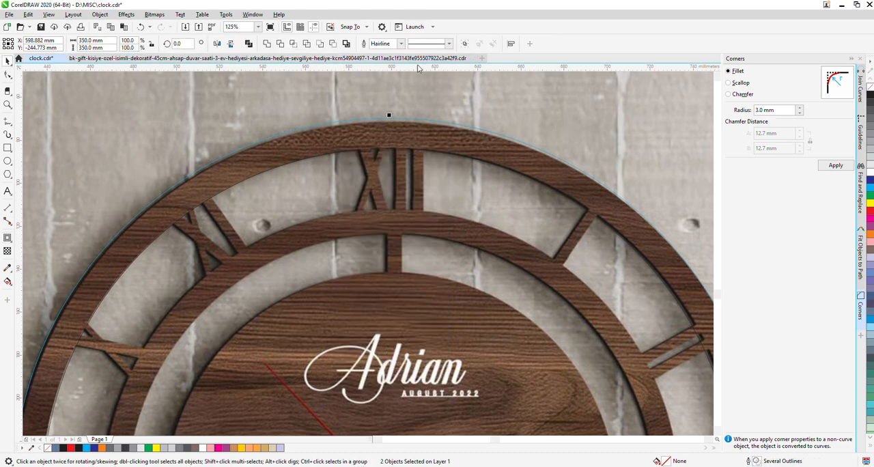
left_click(333, 45)
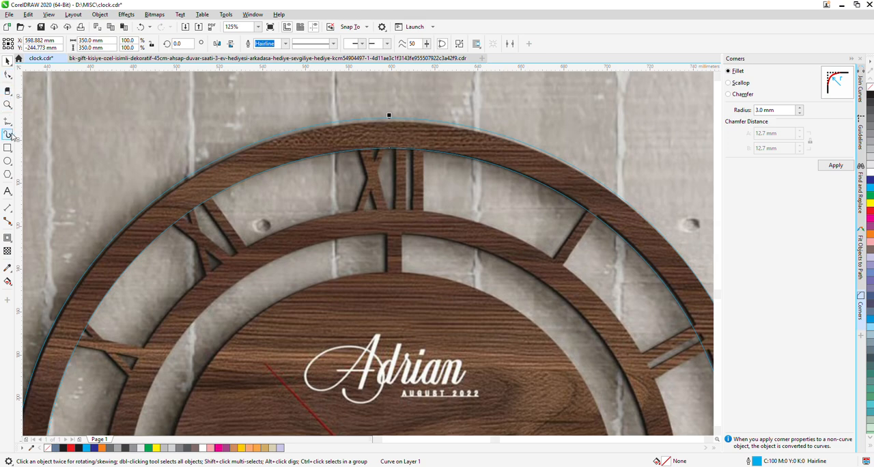
Draw an ellipse about 284 by 269 mm inside the outer ring, roughly over the outer edge of the clock's second ring
left_click(7, 159)
scroll(254, 132, "down", 1)
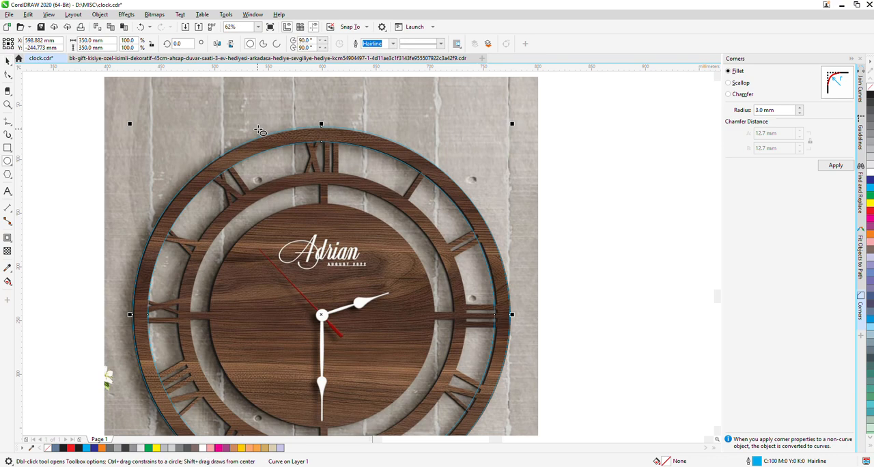
scroll(260, 189, "down", 1)
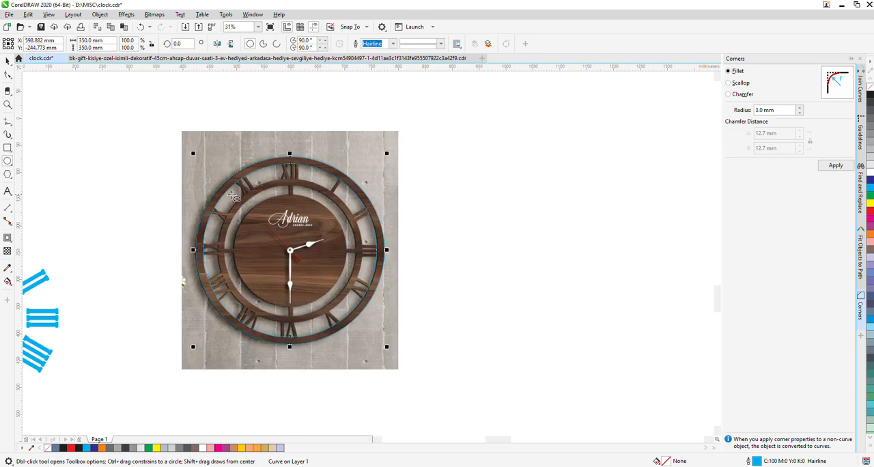
left_click_drag(204, 171, 367, 325)
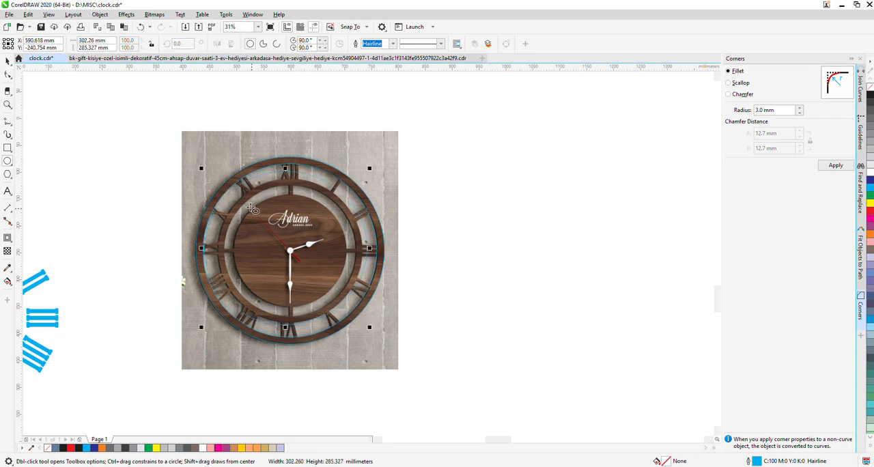
left_click_drag(201, 169, 209, 169)
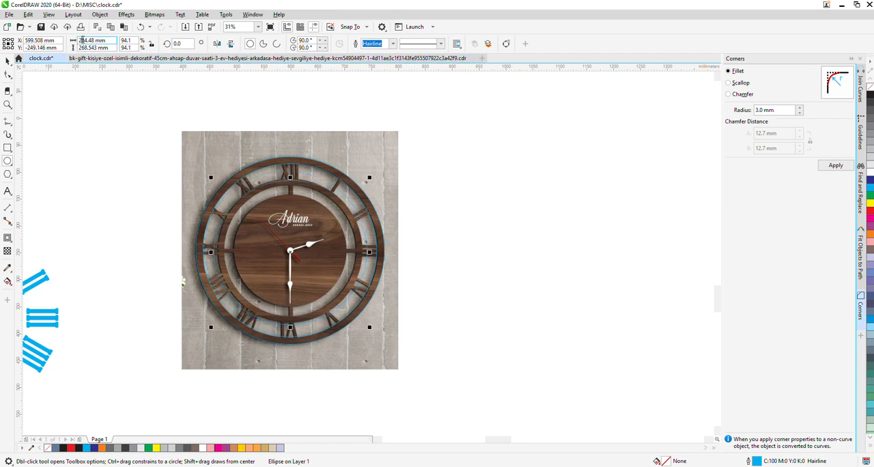
Set the inner ellipse's width and height to 277 mm
left_click(87, 40)
type("8")
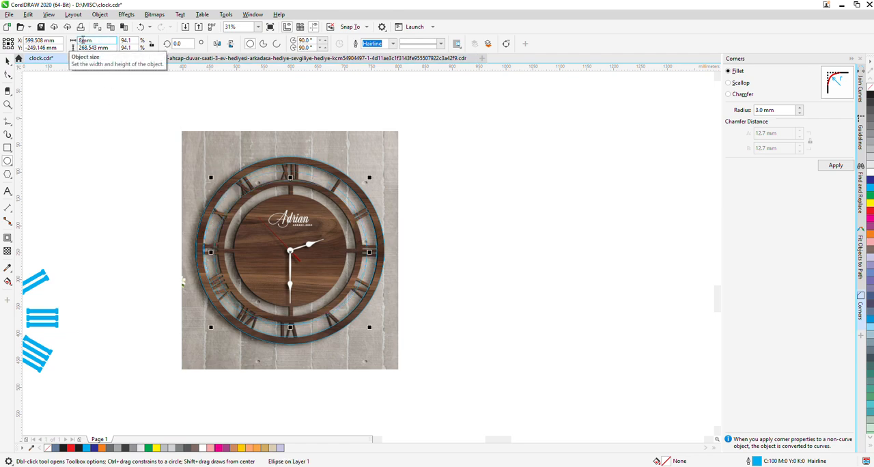
type("77")
key("Tab")
type("277")
key("Return")
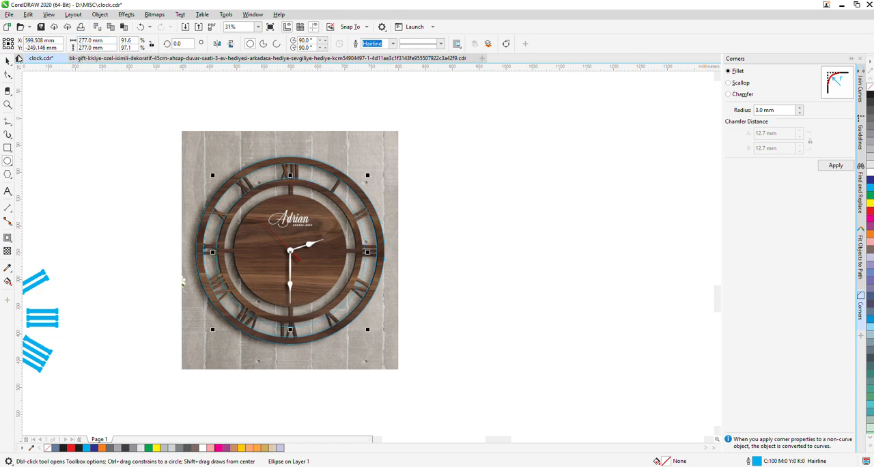
Align the inner circle's centre with the centre of the outer ring
left_click(7, 61)
left_click(277, 162, "shift")
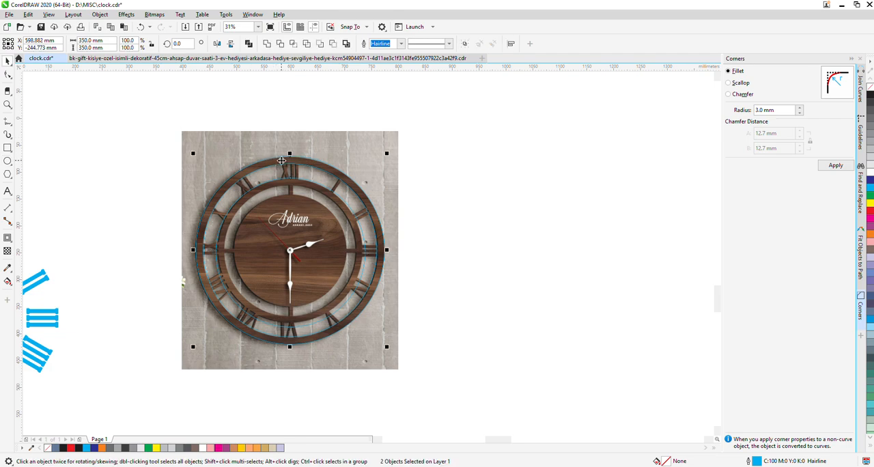
left_click(284, 192)
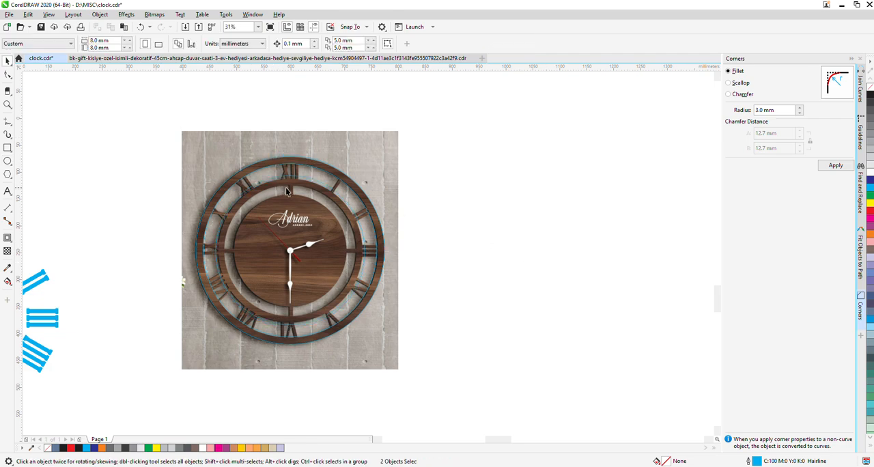
left_click(333, 307)
Shrink the inner circle around its centre to 270 mm wide and 270 mm high
scroll(331, 310, "up", 1)
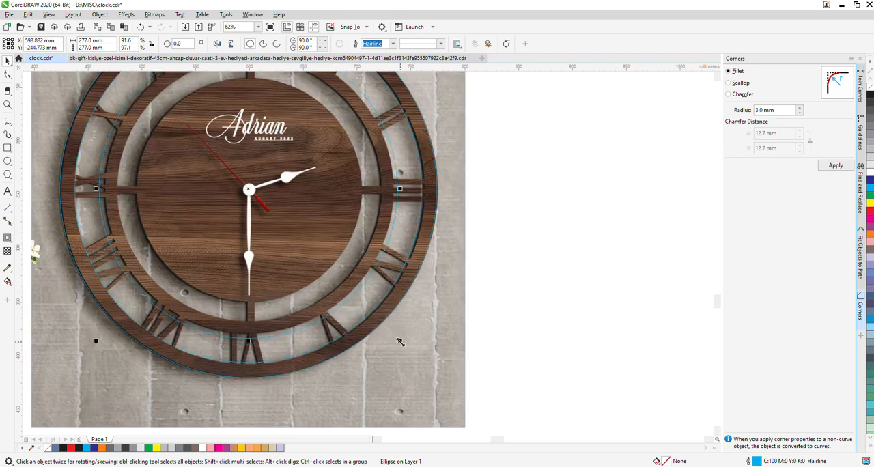
left_click_drag(401, 341, 398, 338)
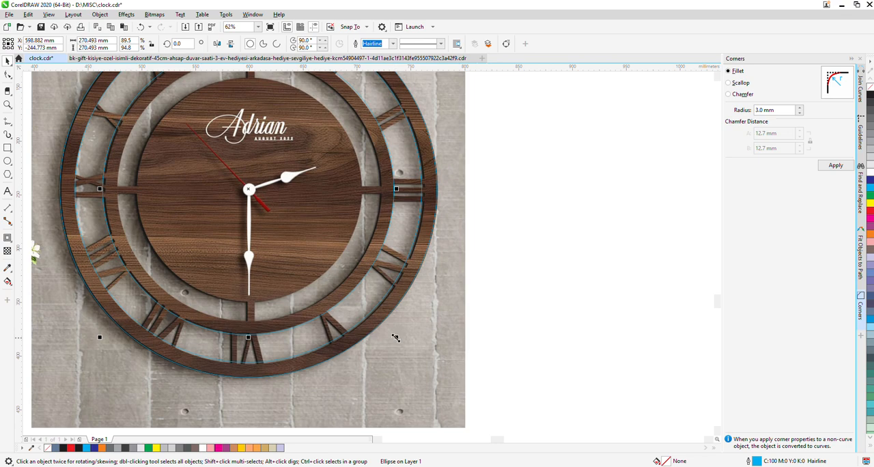
double_click(89, 43)
type("270")
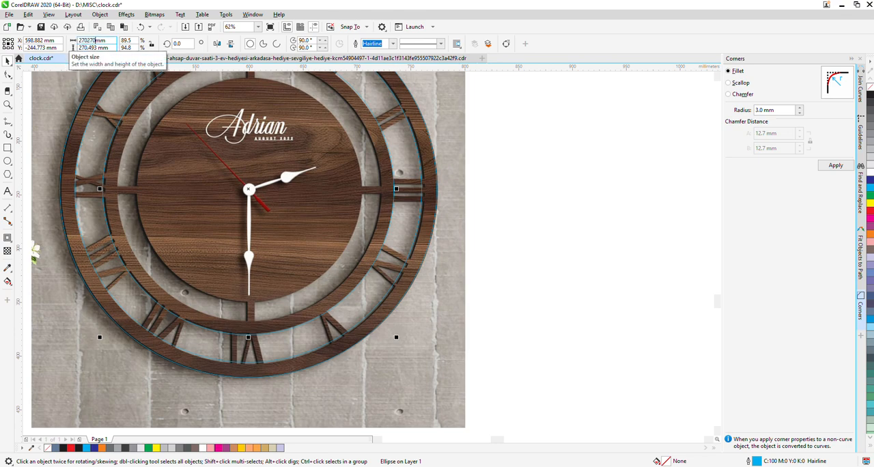
key("Return")
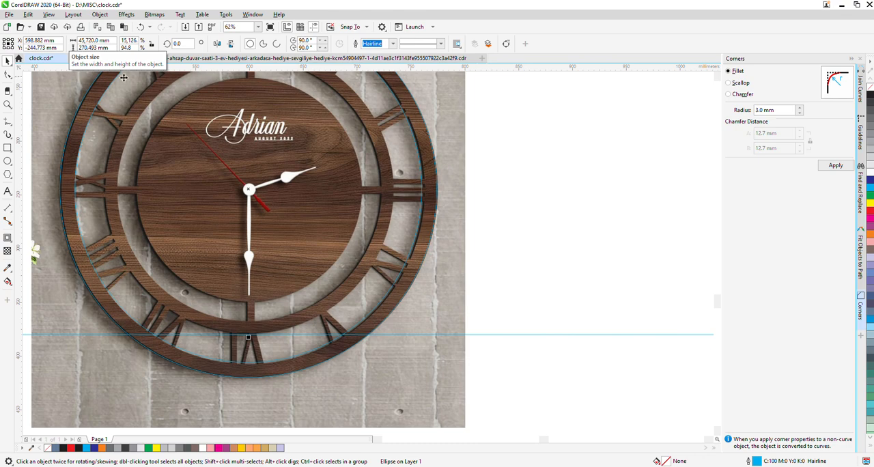
double_click(88, 40)
type("270")
key("Tab")
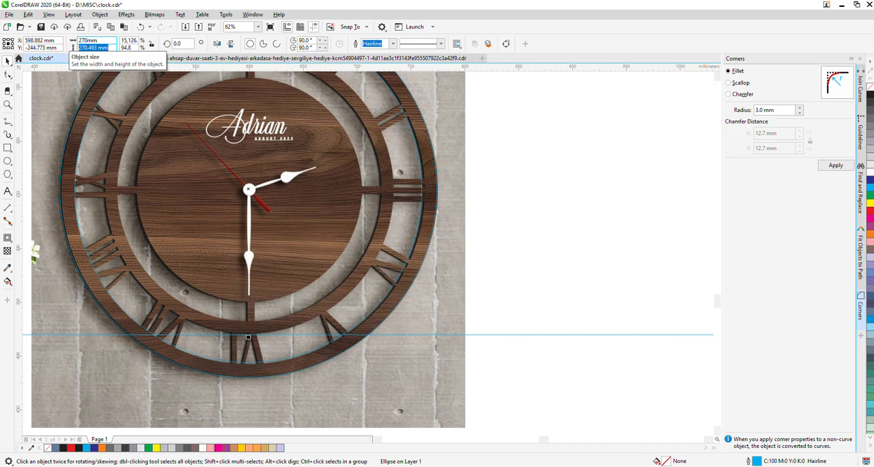
type("270")
key("Return")
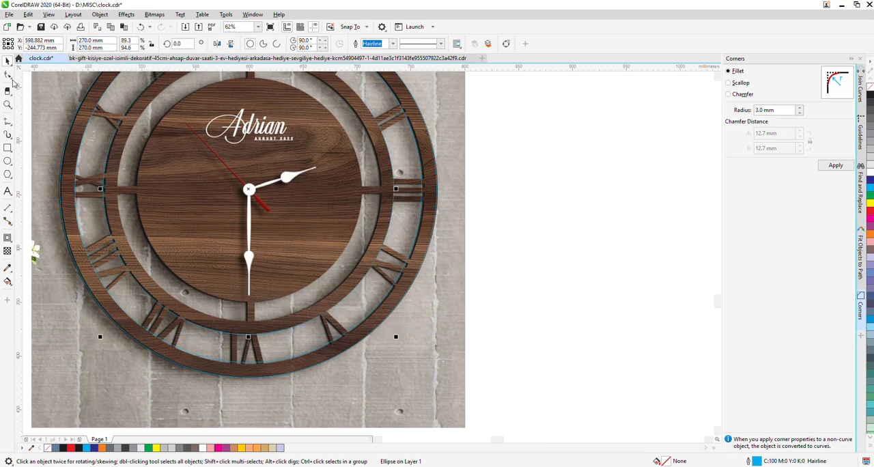
Add one inward 14 mm contour to the 270 mm circle, break it apart and combine both circles into a single ring curve
left_click(7, 237)
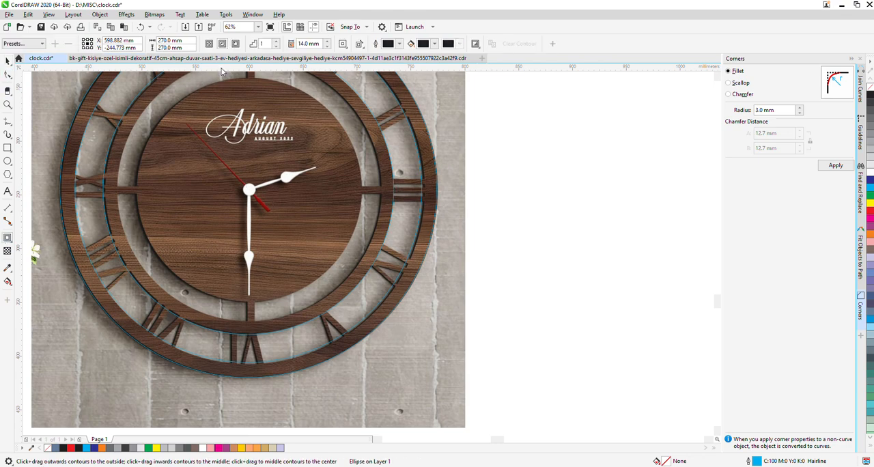
left_click(219, 47)
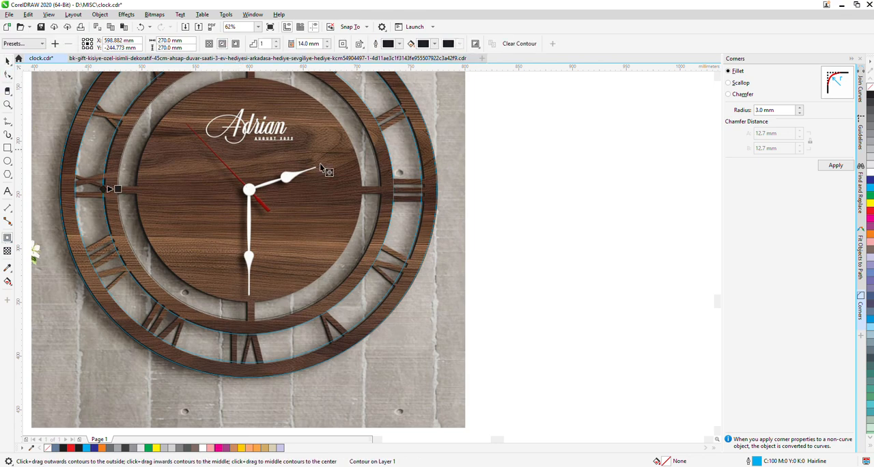
right_click(354, 276)
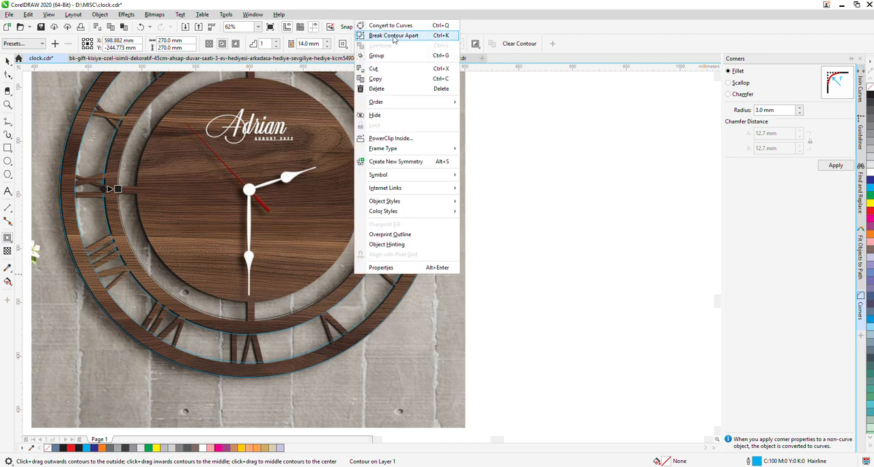
left_click(396, 35)
left_click(216, 83)
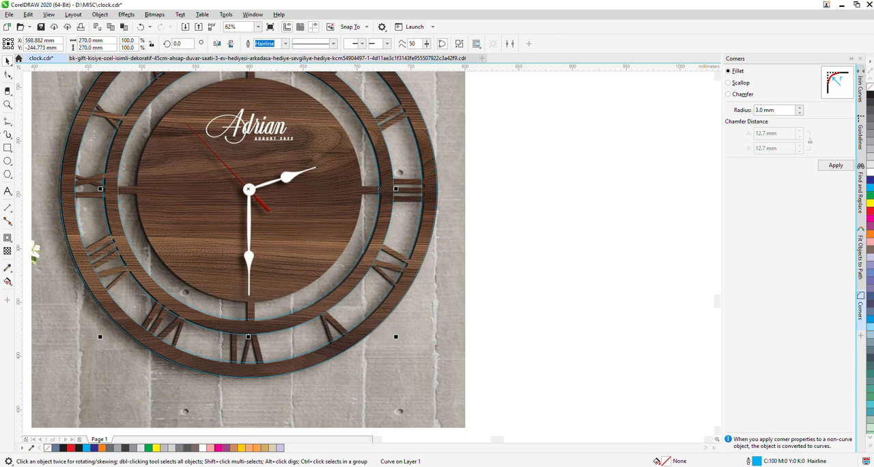
Draw an ellipse over the clock's central disc and resize it to about 209 by 216 mm
left_click(8, 162)
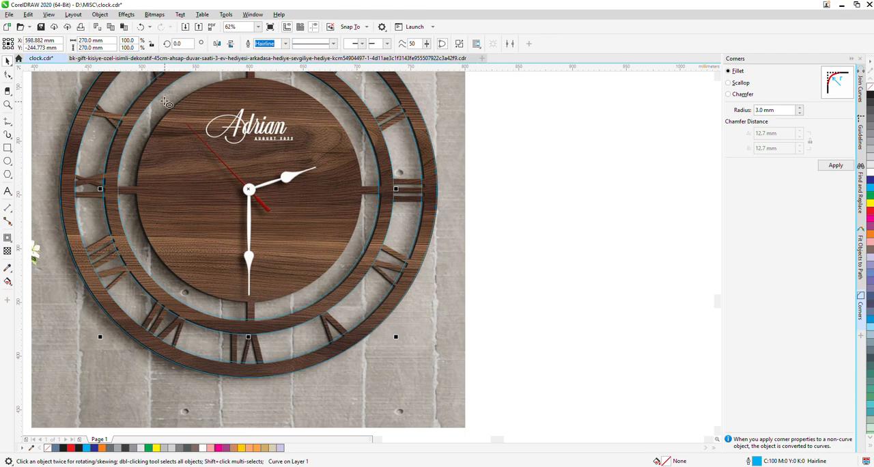
left_click_drag(151, 85, 363, 302)
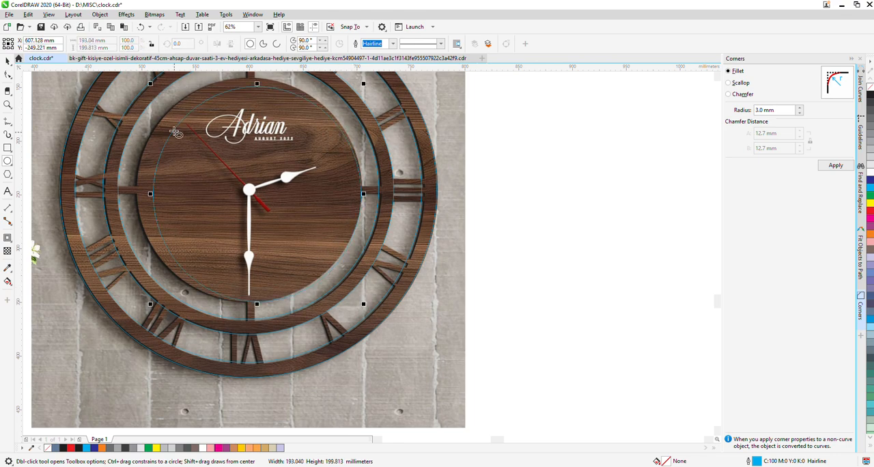
scroll(127, 70, "up", 2)
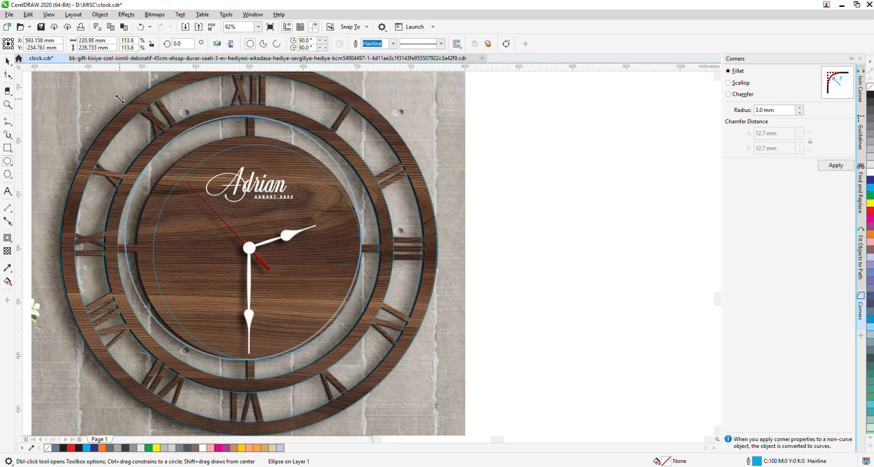
left_click_drag(136, 113, 134, 114)
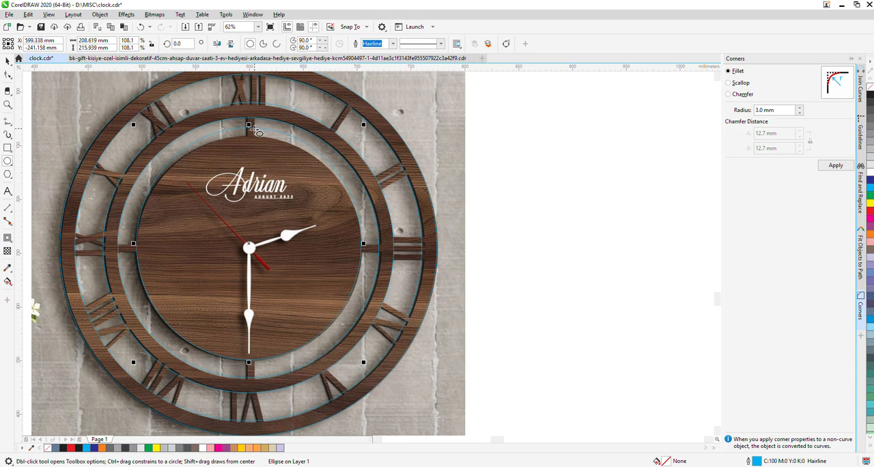
Set the central ellipse's width and height to 210 mm
double_click(92, 40)
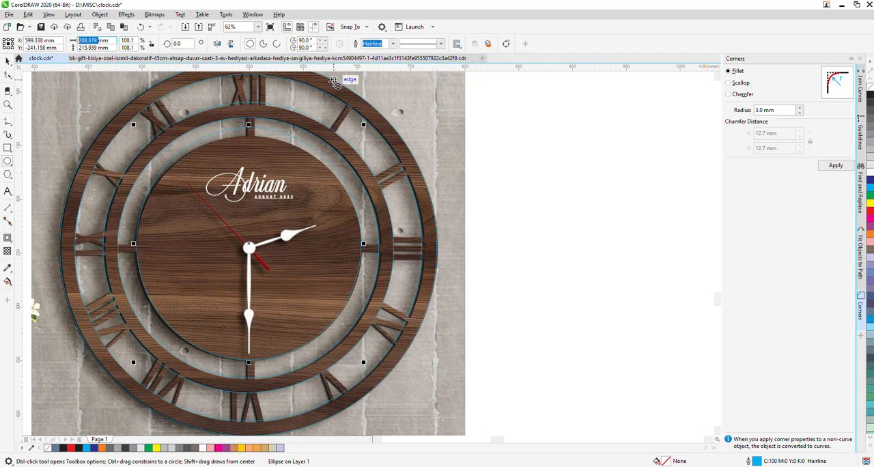
type("210")
key("Tab")
type("210")
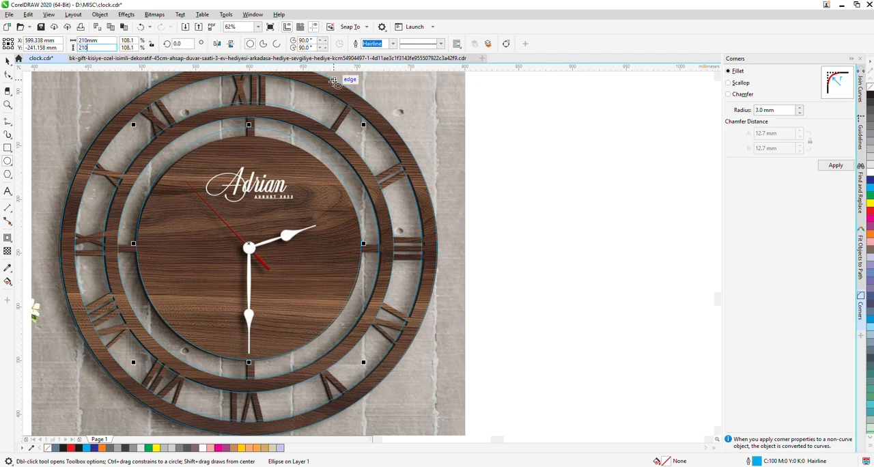
key("Return")
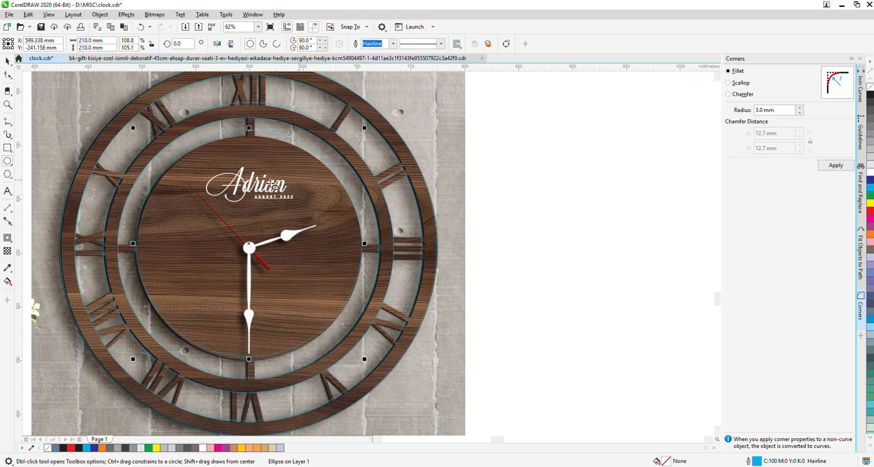
Align the 210 mm circle's centre with the centre of the 270 mm ring
left_click(8, 61)
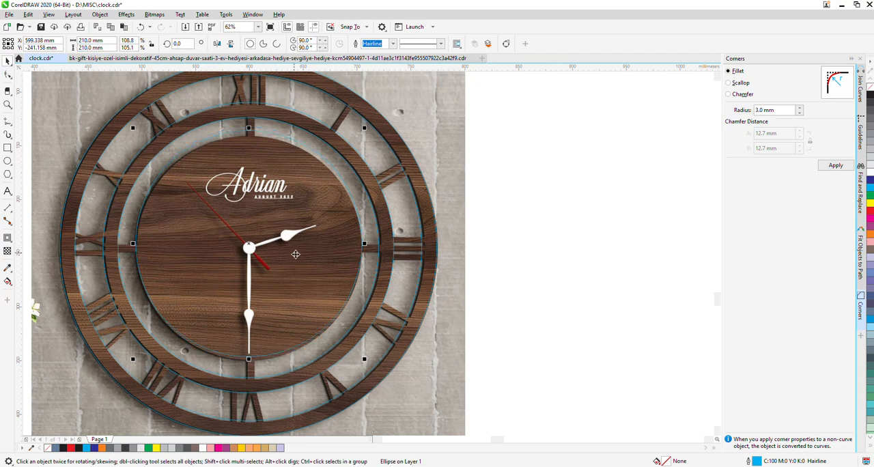
left_click(384, 287, "shift")
key("c")
key("e")
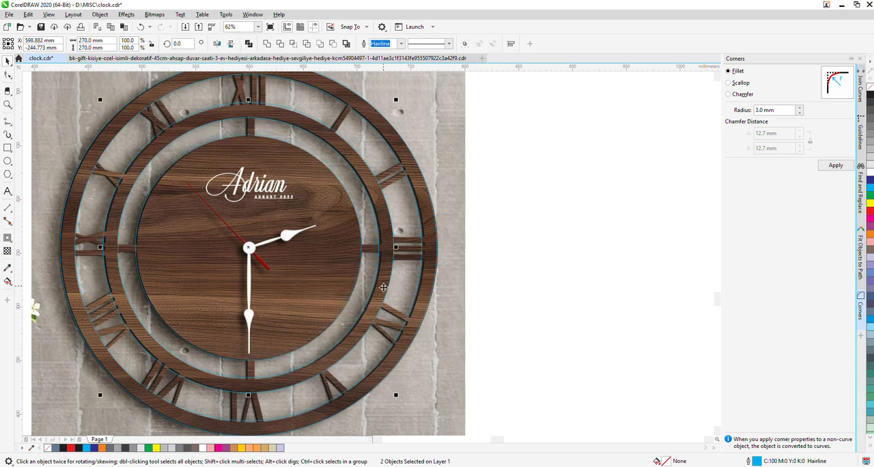
left_click(596, 290)
Make a concentric copy of the 210 mm circle at 8 mm diameter as the centre hole and combine it with the disc
left_click(267, 233)
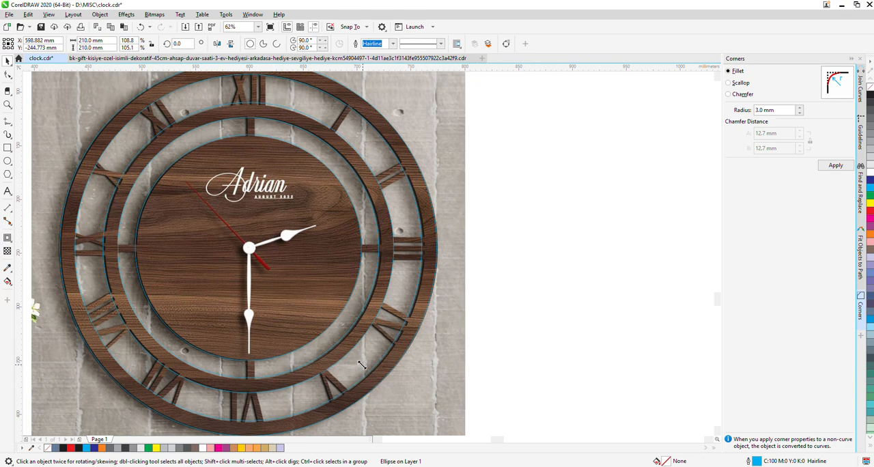
left_click_drag(364, 364, 302, 321)
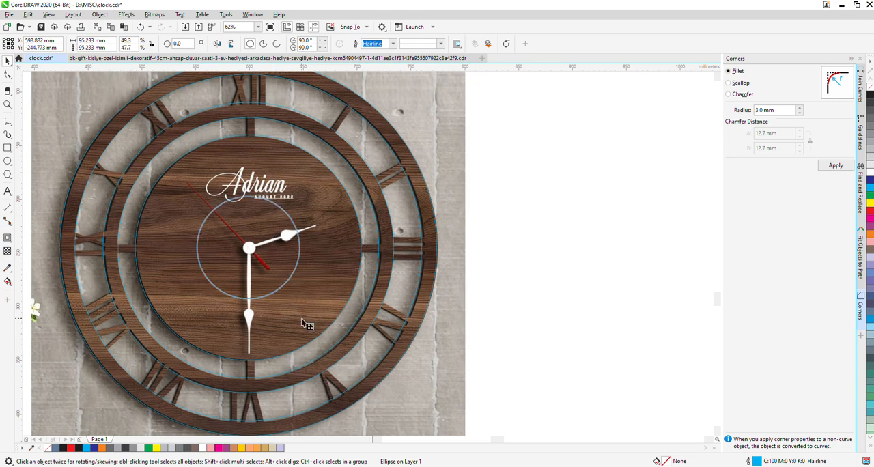
double_click(91, 40)
type("8.0 ")
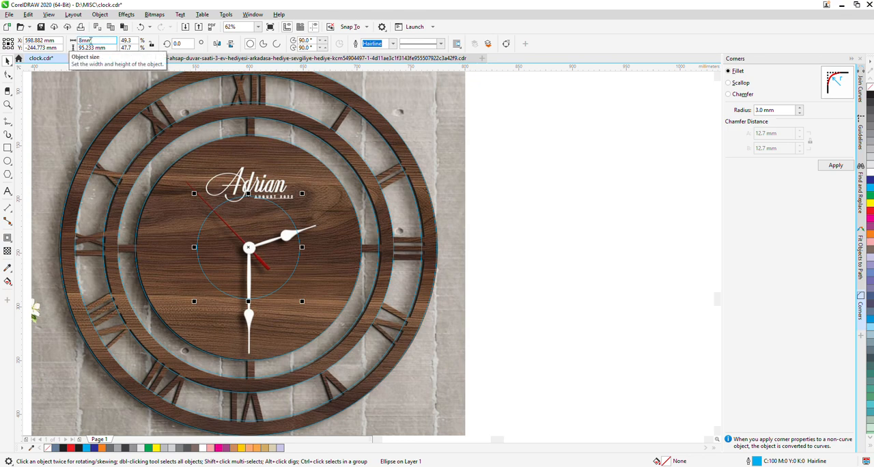
type("mm")
key("Return")
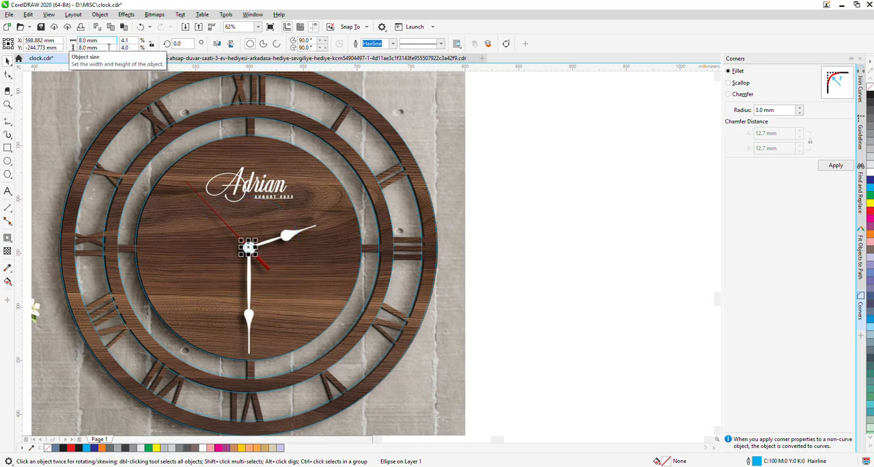
left_click(332, 248, "shift")
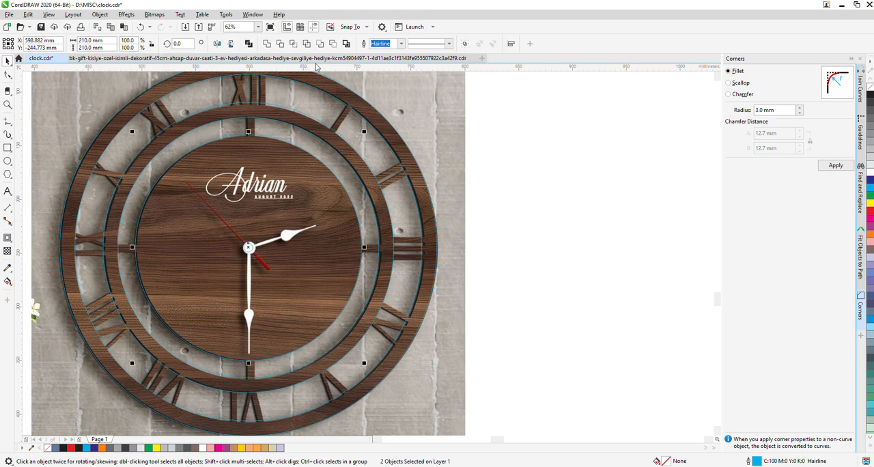
left_click(582, 247)
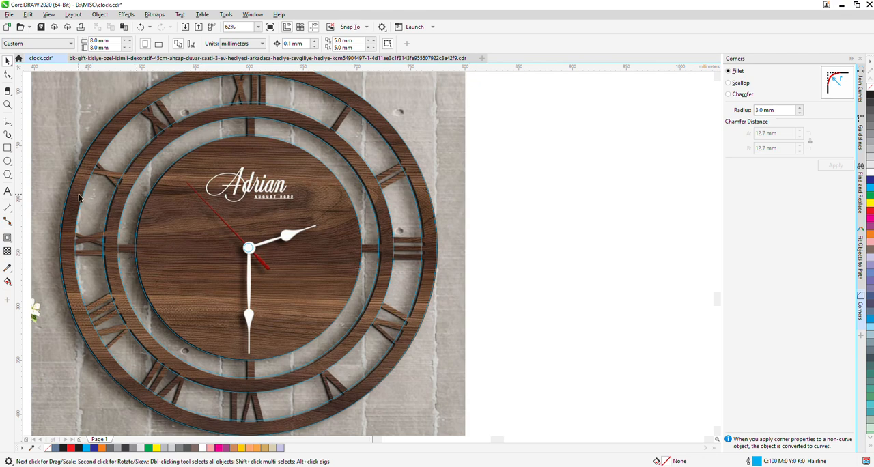
Draw a horizontal rectangle about 256 by 9 mm across the clock's centre, ending within the second ring on both sides
left_click(7, 148)
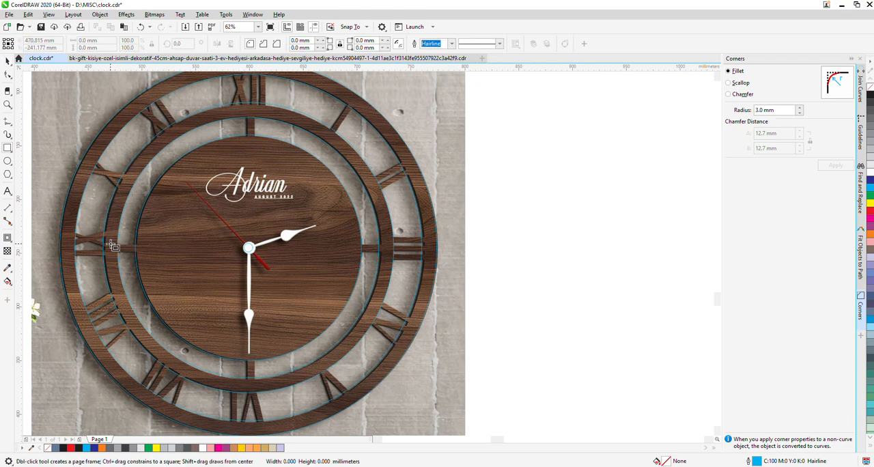
left_click_drag(113, 246, 387, 254)
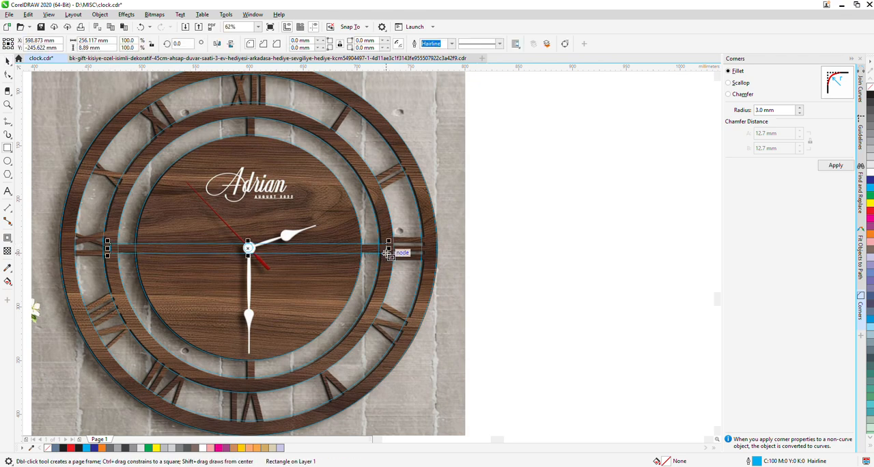
left_click(8, 61)
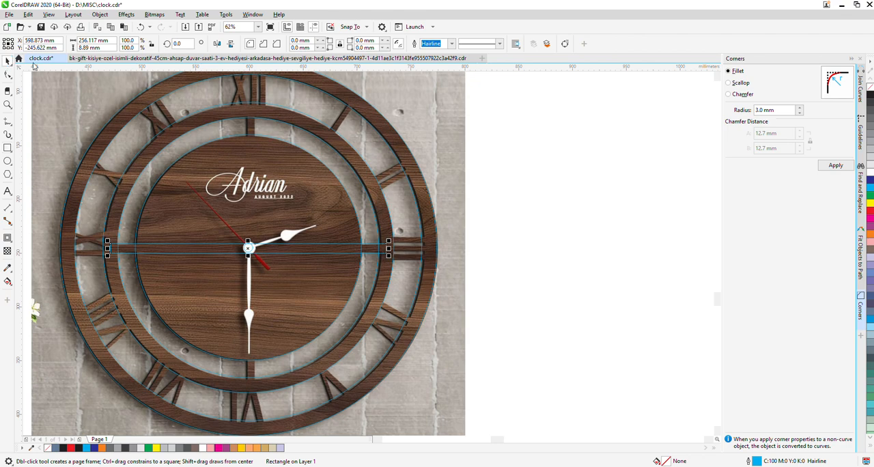
Set the horizontal rectangle's height to 10 mm and centre it on the 210 mm disc
double_click(83, 48)
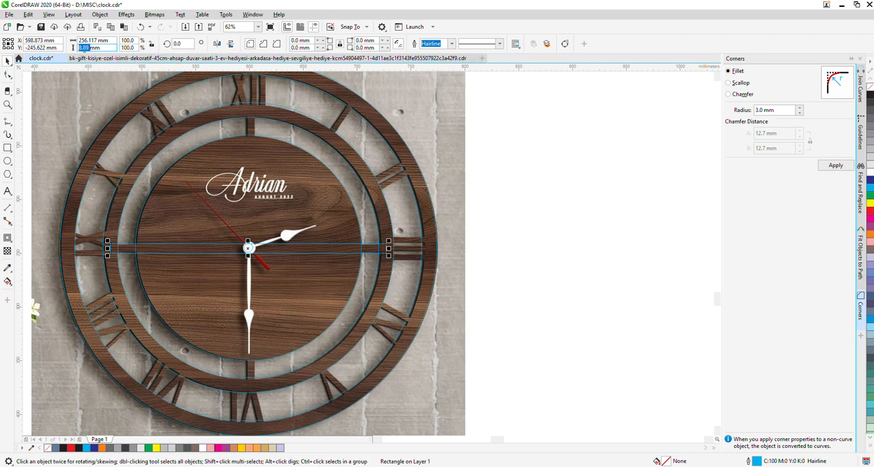
type("10")
key("Return")
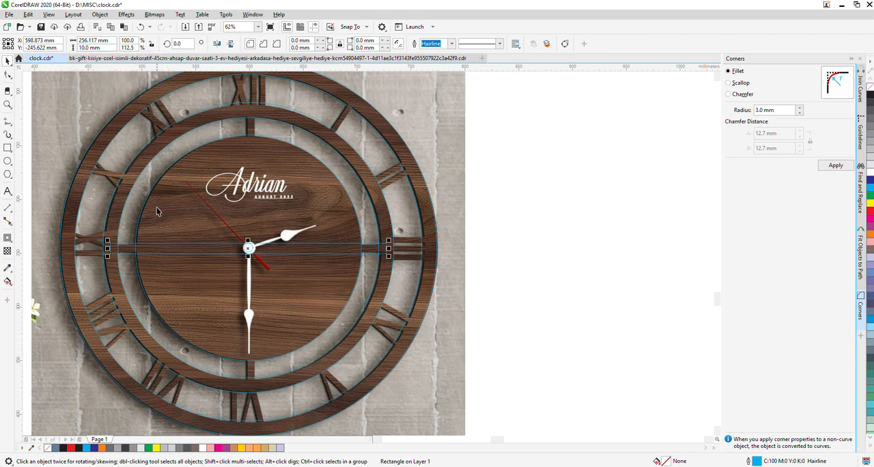
left_click(7, 74)
left_click(300, 304, "shift")
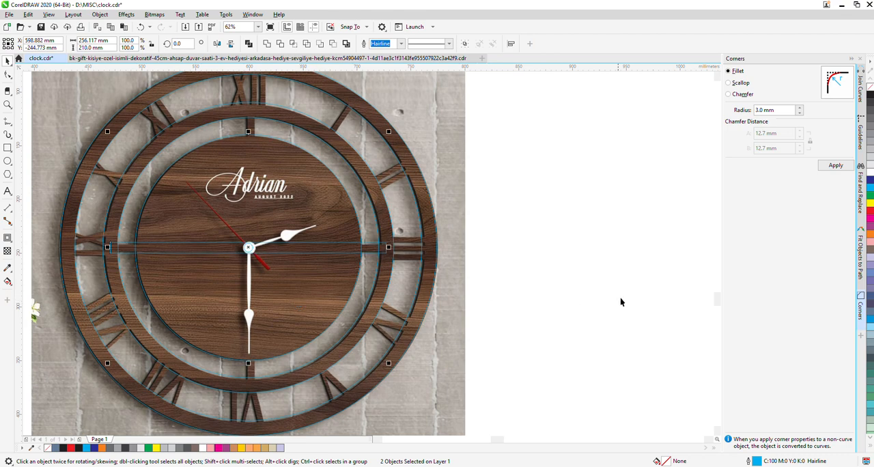
Create a copy of the horizontal rectangle rotated to 270° about its centre as a vertical crossbar
left_click(348, 247)
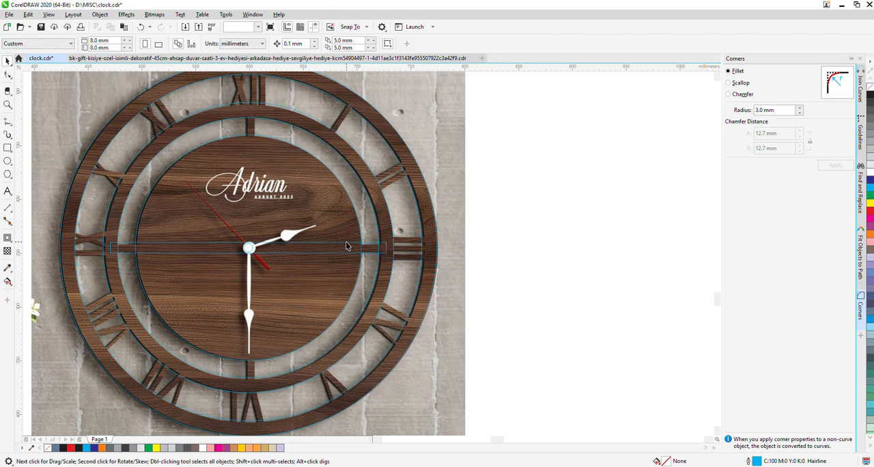
left_click(387, 247)
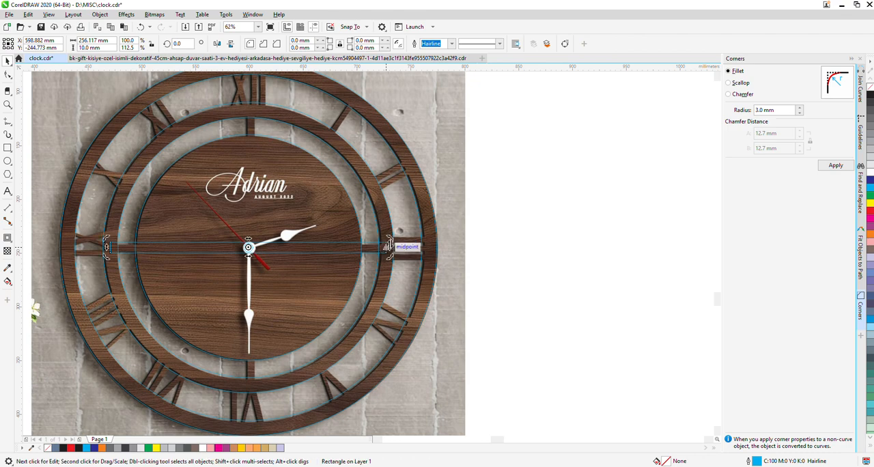
left_click_drag(387, 247, 253, 376)
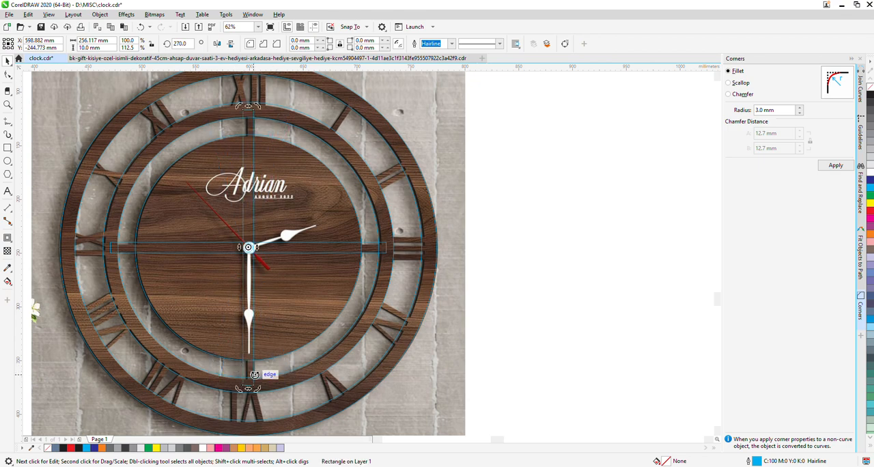
Set the thickness of both the vertical and the horizontal crossbar to 8 mm
left_click(83, 41)
type("8")
key("Return")
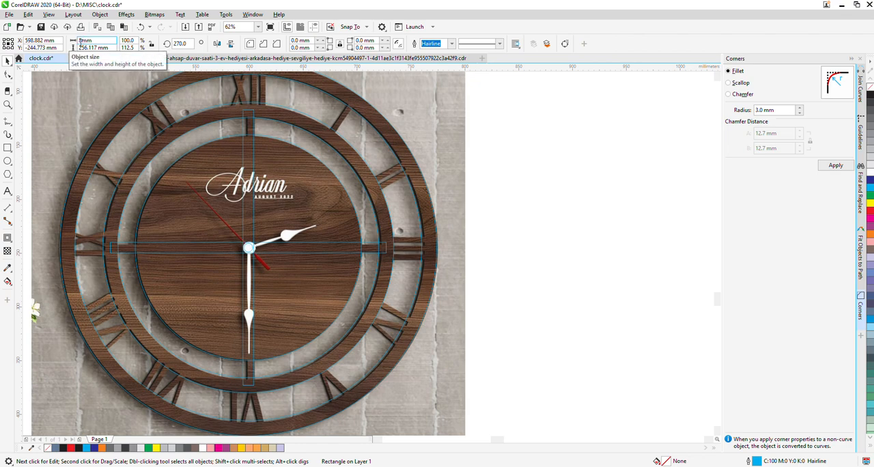
left_click(387, 253)
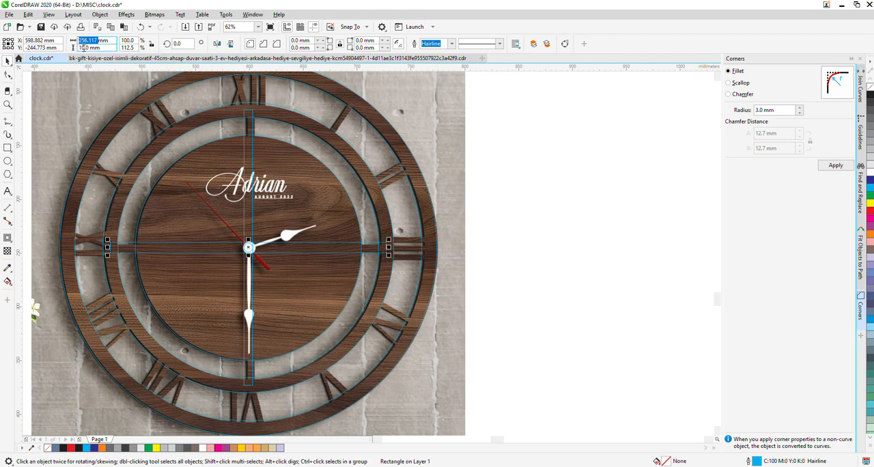
left_click(81, 48)
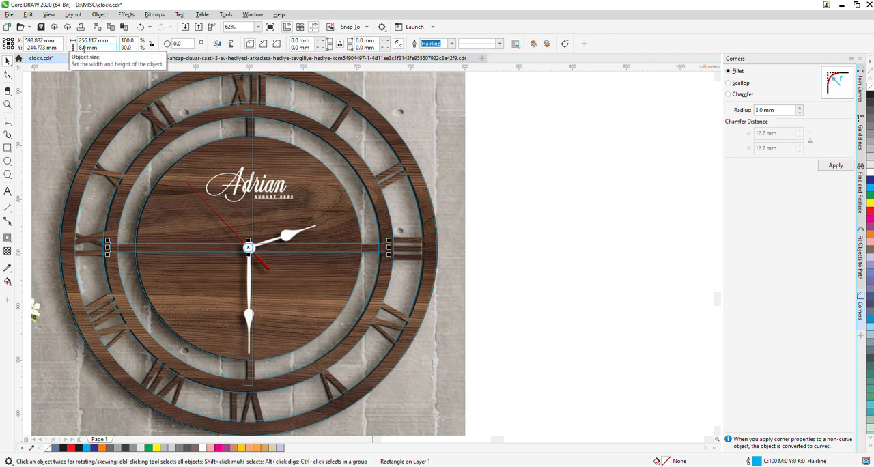
left_click(250, 130)
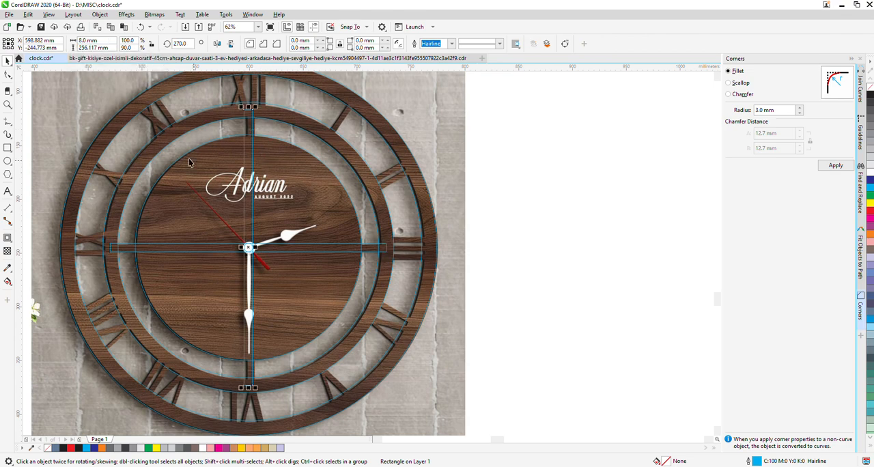
scroll(355, 162, "down", 2)
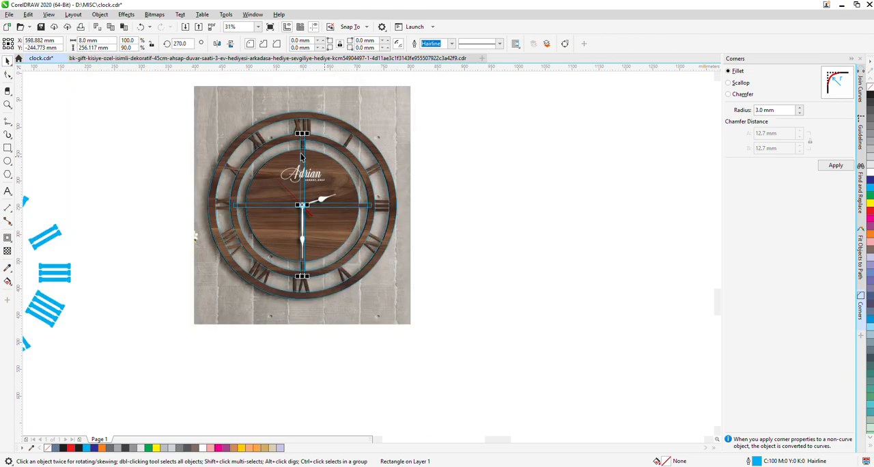
left_click_drag(163, 89, 406, 323)
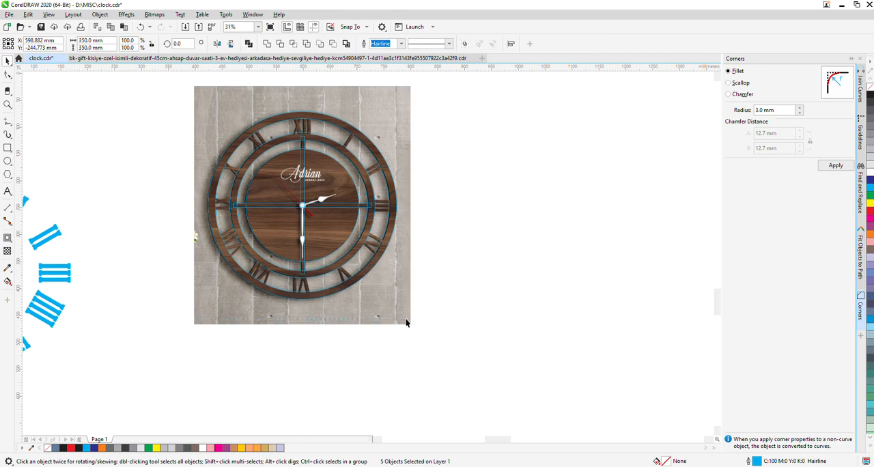
key("Escape")
scroll(315, 158, "up", 2)
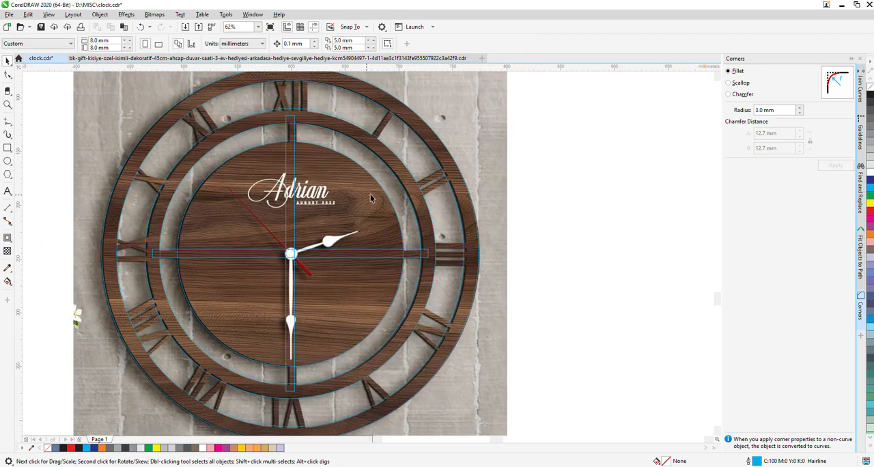
scroll(404, 202, "down", 2)
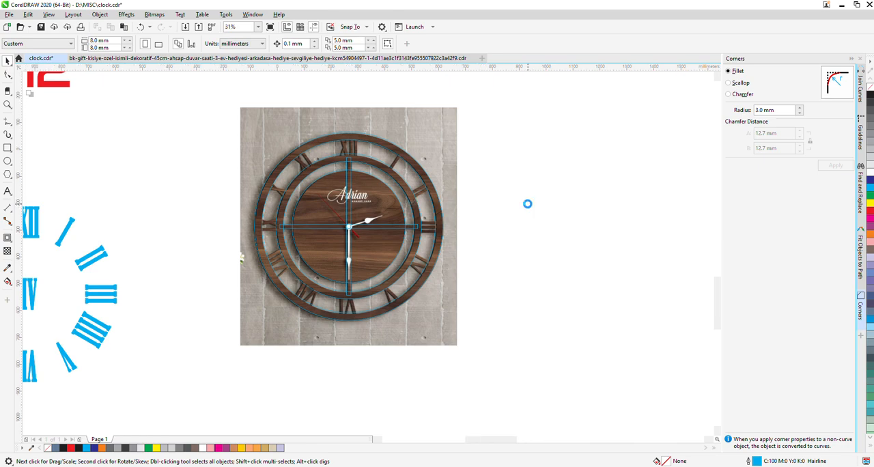
Bring the outlined Roman numeral group to the front, scale it to 33.3% and place it beside the clock photo
scroll(530, 202, "down", 2)
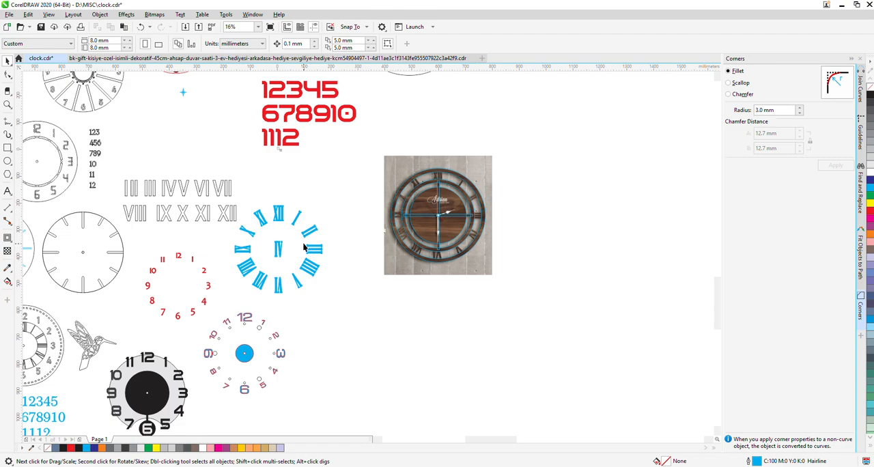
left_click_drag(198, 193, 431, 172)
scroll(432, 172, "up", 2)
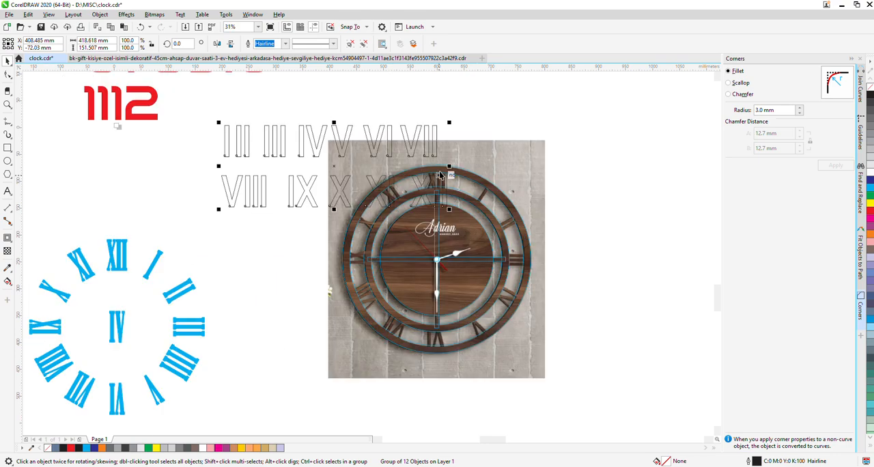
key("shift+Page_Up")
left_click_drag(219, 124, 307, 179)
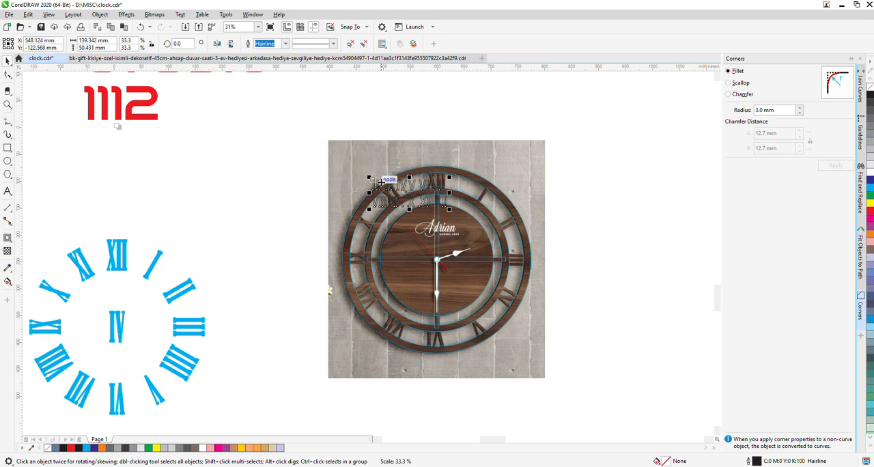
left_click_drag(408, 185, 254, 125)
Place a copy of the cyan Roman numeral ring over the clock, scaled to 34.9%, with its XII near the photo's XII
left_click_drag(124, 256, 351, 197)
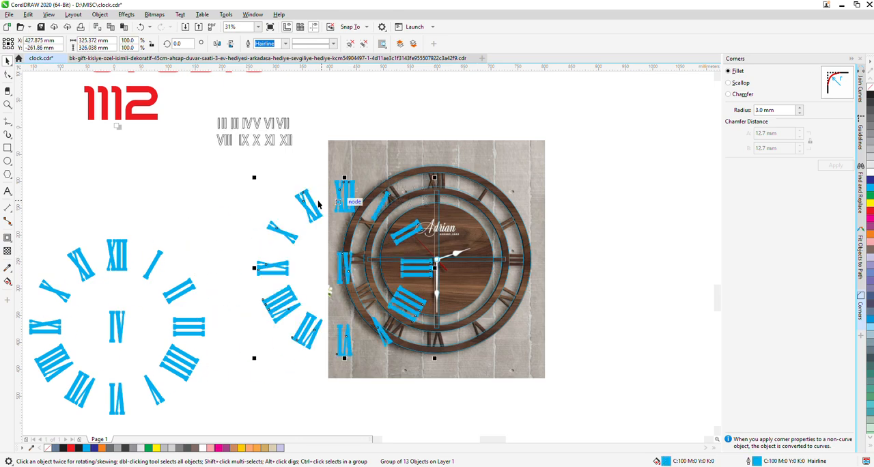
left_click_drag(252, 173, 368, 292)
left_click_drag(408, 311, 362, 161)
scroll(440, 179, "up", 3)
scroll(440, 178, "up", 2)
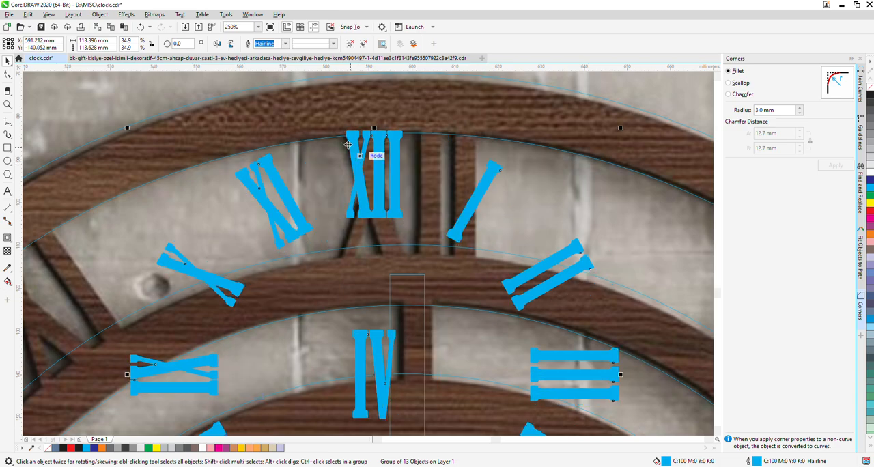
Enlarge the cyan numeral ring copy to 52.5% and fit its XII over the photo's XII
scroll(385, 216, "down", 5)
left_click_drag(406, 251, 467, 313)
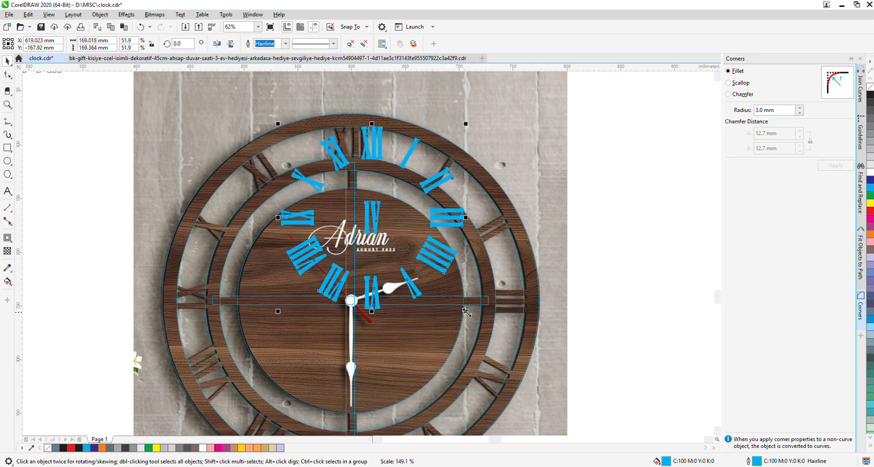
left_click_drag(389, 146, 370, 142)
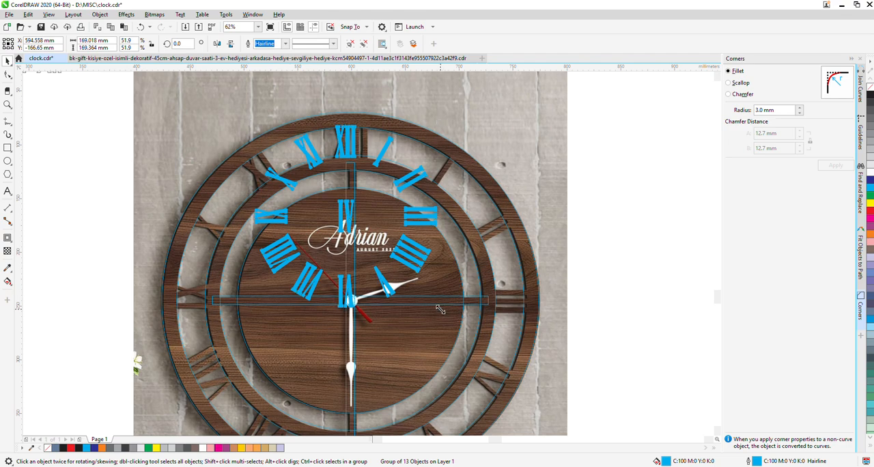
left_click_drag(441, 311, 443, 311)
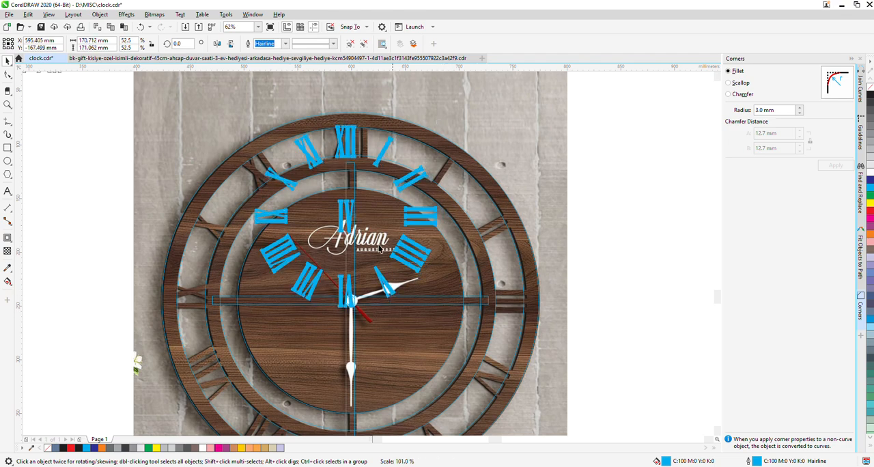
Shift the cyan numeral ring copy down for comparison with the clock, and set it aside in the empty area beside the photo
scroll(356, 129, "up", 2)
left_click_drag(351, 150, 355, 208)
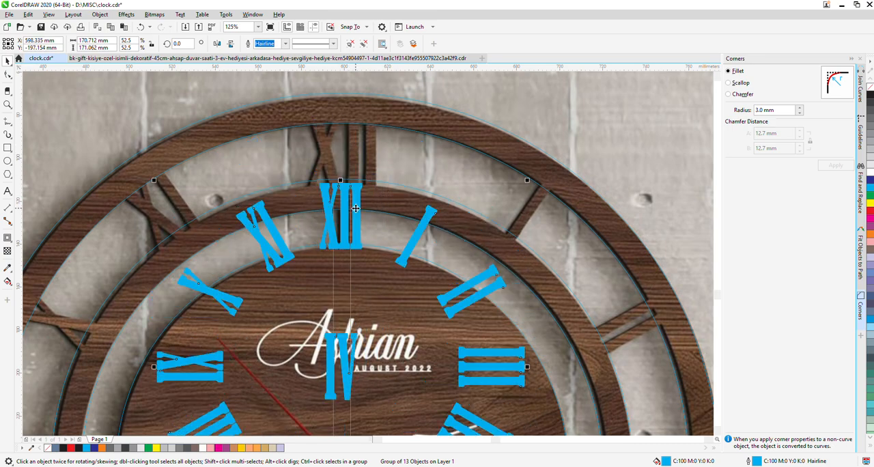
scroll(357, 212, "down", 4)
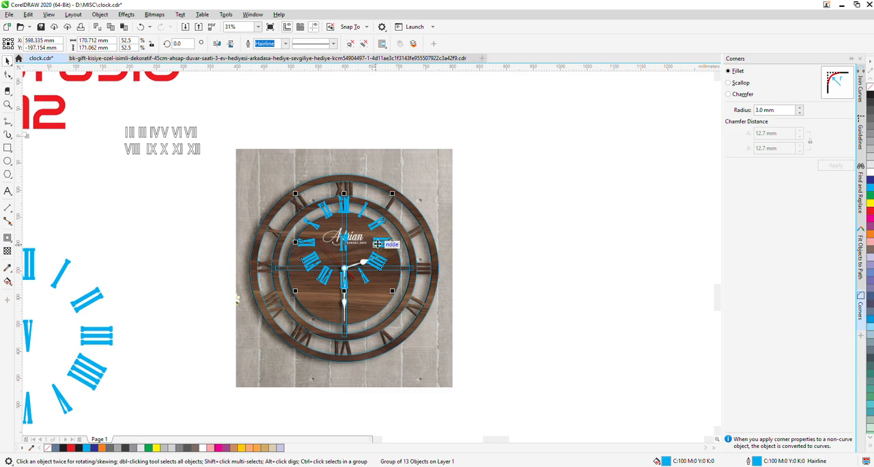
left_click_drag(385, 244, 574, 227)
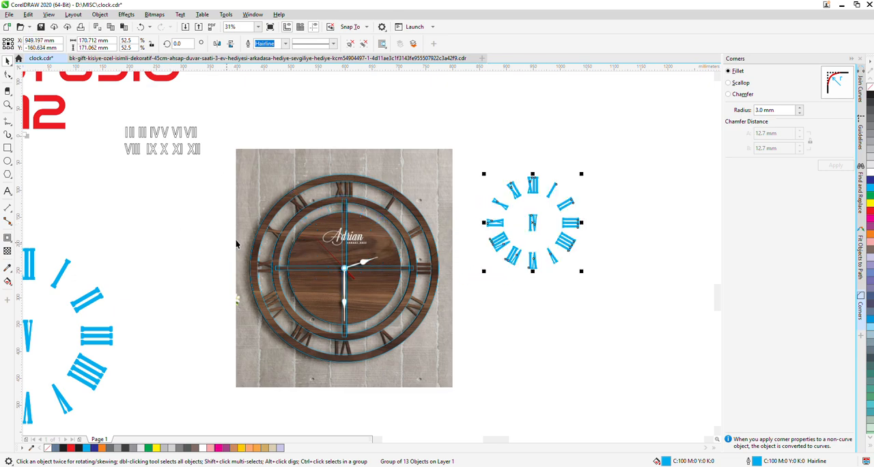
Put a copy of the outlined Roman numerals back among the spare clock parts, enlarged to 78.9%
scroll(308, 222, "down", 4)
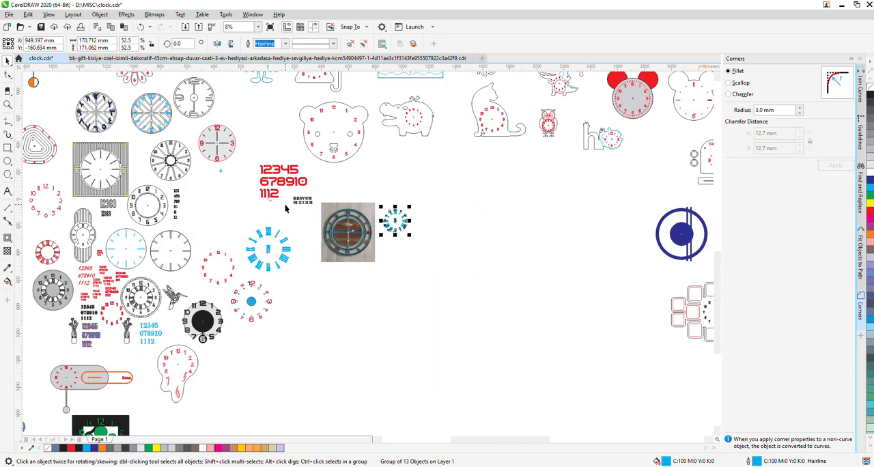
left_click_drag(285, 208, 247, 227)
scroll(338, 209, "up", 4)
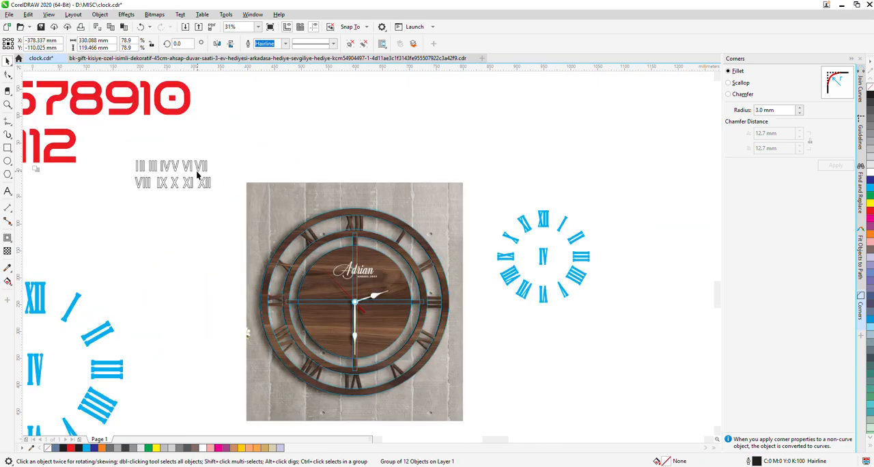
Move the small outlined numeral group onto the clock so its XII lies near the photo's XII, and colour it green
left_click_drag(200, 188, 340, 226)
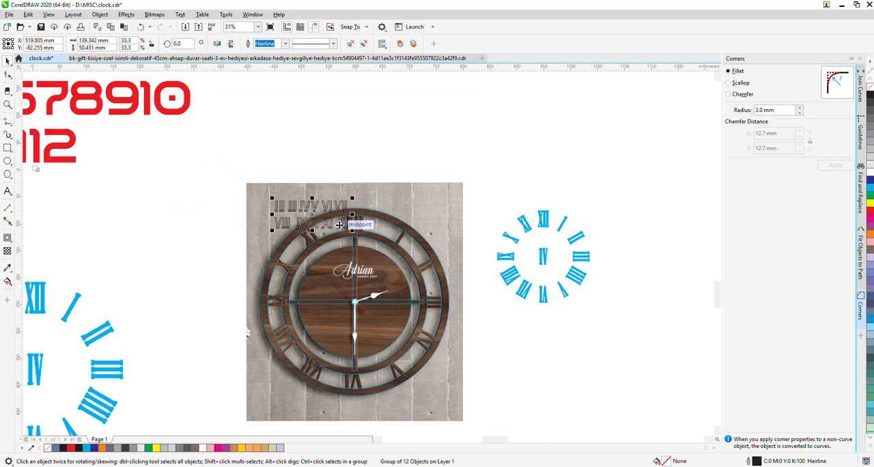
scroll(339, 225, "up", 4)
scroll(339, 225, "up", 2)
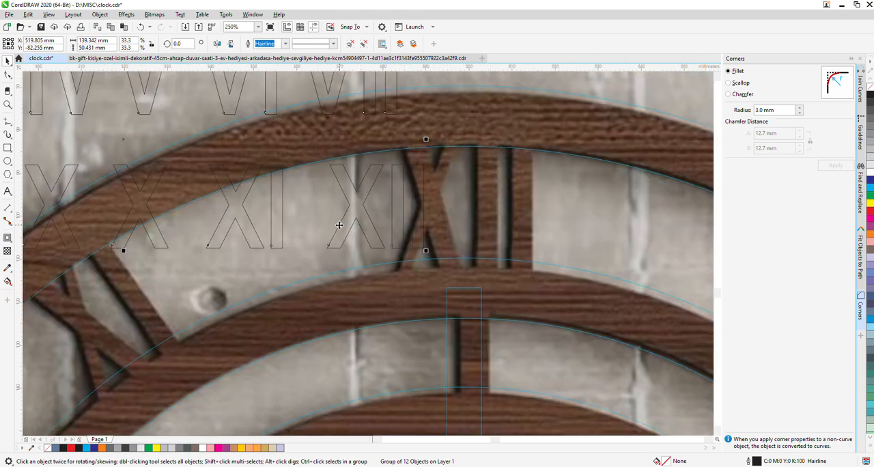
left_click_drag(358, 208, 421, 187)
left_click(871, 201)
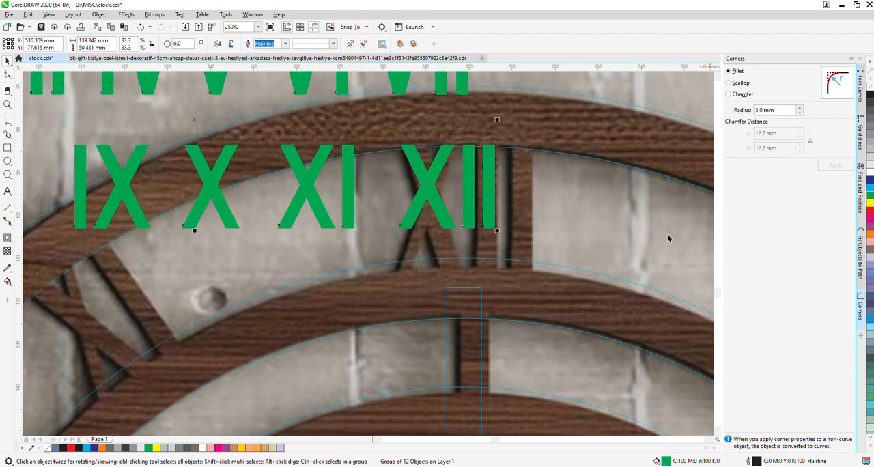
Scale the green numeral group proportionally to 44.7%, repositioning it to match its XII with the photo's XII
left_click_drag(498, 232, 622, 275)
left_click_drag(537, 224, 431, 198)
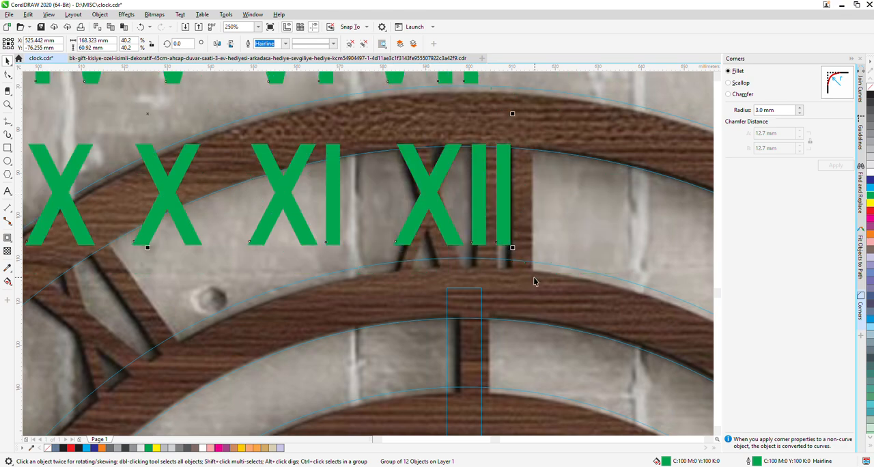
left_click_drag(513, 247, 567, 295)
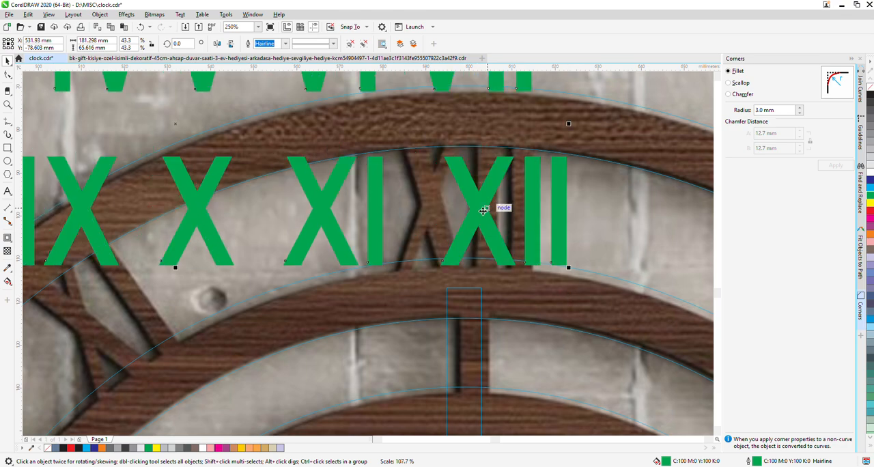
left_click_drag(482, 204, 434, 196)
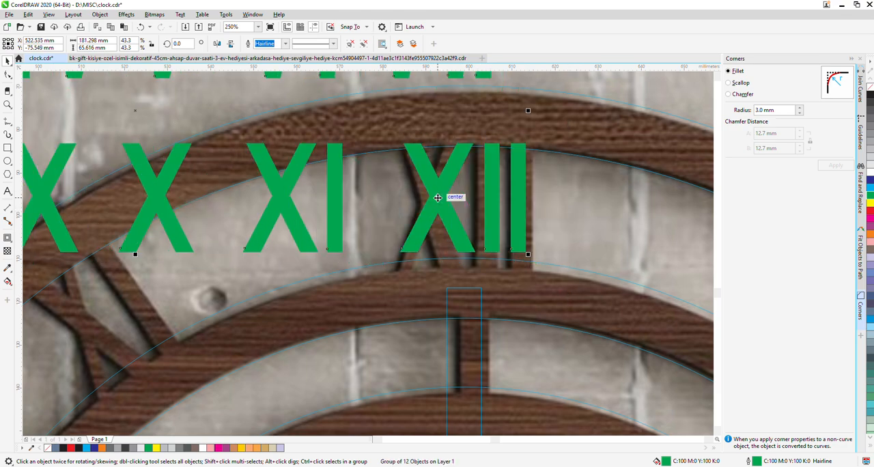
left_click_drag(529, 255, 556, 283)
left_click_drag(547, 234, 523, 228)
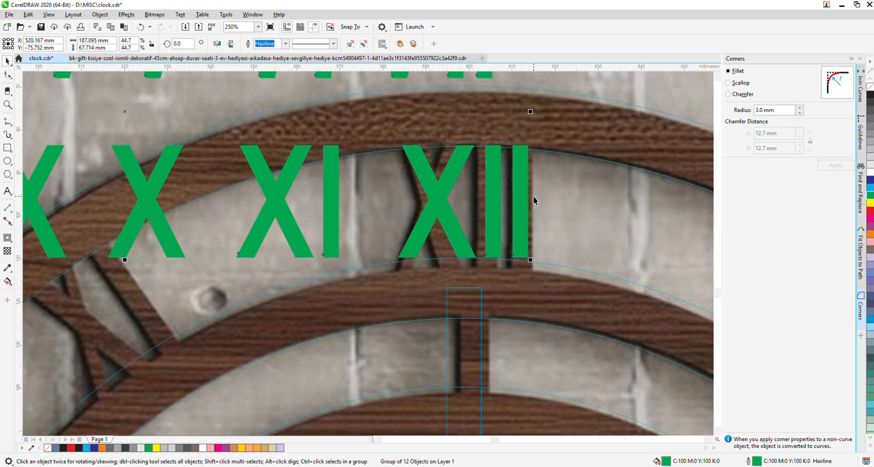
Stretch the green numeral group to a height of about 74 mm and realign its XII between the two rings
scroll(534, 200, "down", 2)
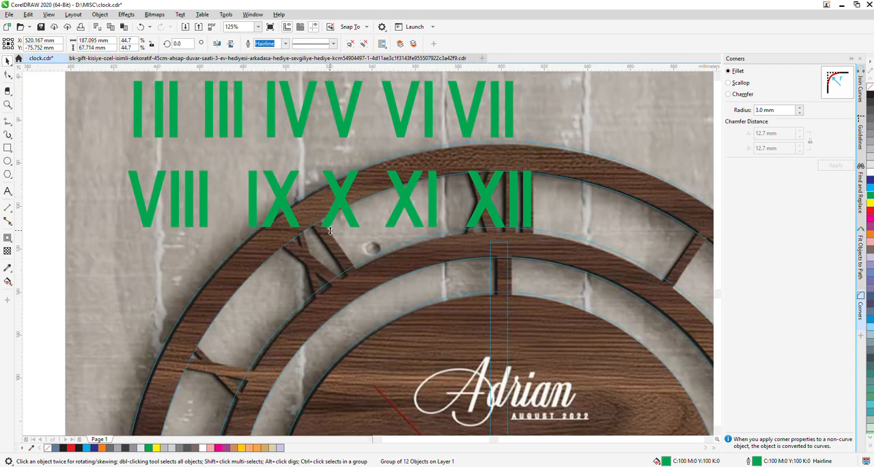
left_click_drag(329, 229, 333, 243)
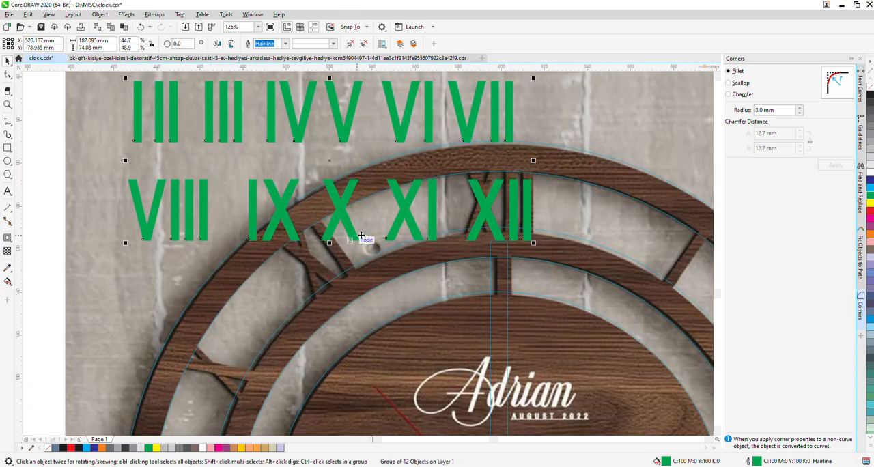
left_click_drag(485, 204, 484, 198)
Delete the scaled copy of the cyan numeral ring beside the clock photo
scroll(375, 207, "down", 5)
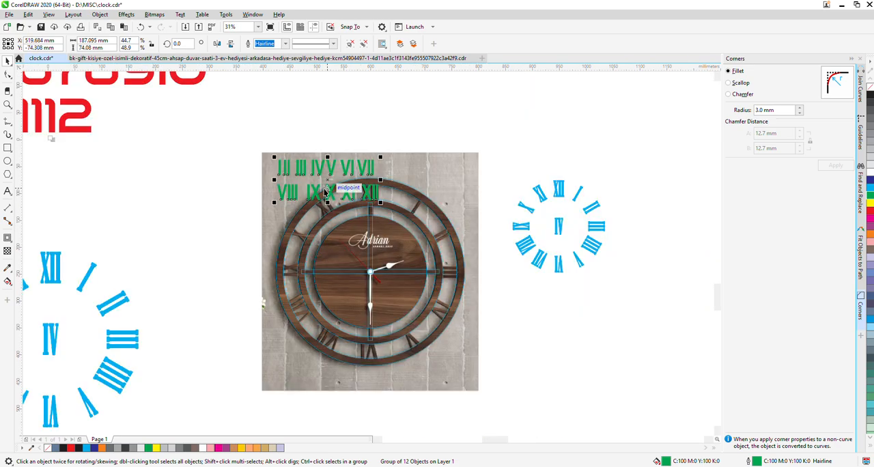
left_click(561, 195)
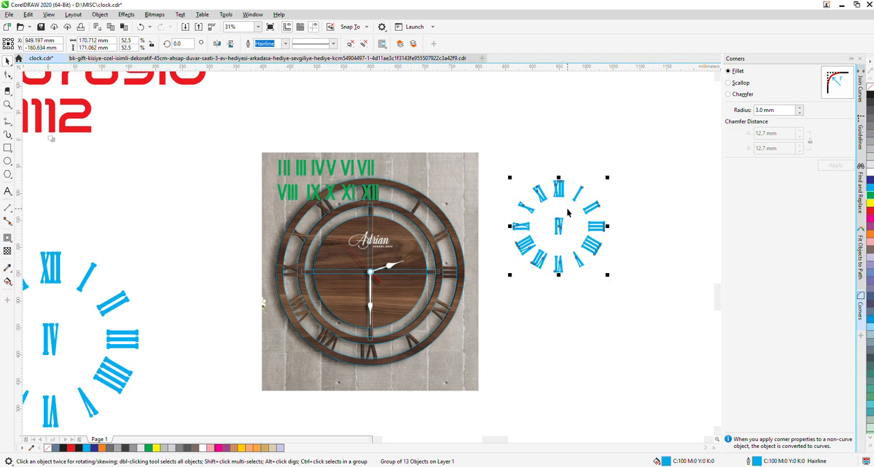
key("Delete")
Move the green numeral group off the clock into the empty area beside the photo and ungroup it
left_click_drag(362, 173, 579, 183)
right_click(580, 182)
left_click(615, 198)
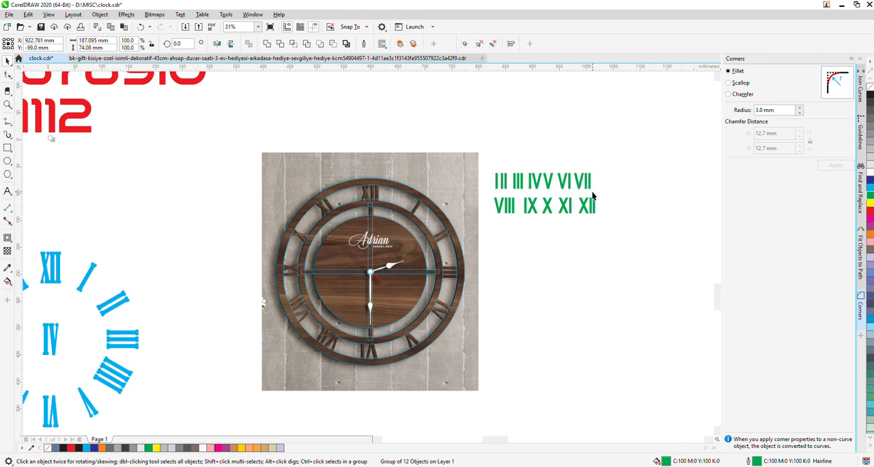
Select the multi-stroke green numerals one by one to check that each numeral's strokes are grouped together
left_click(517, 182)
scroll(517, 181, "up", 6)
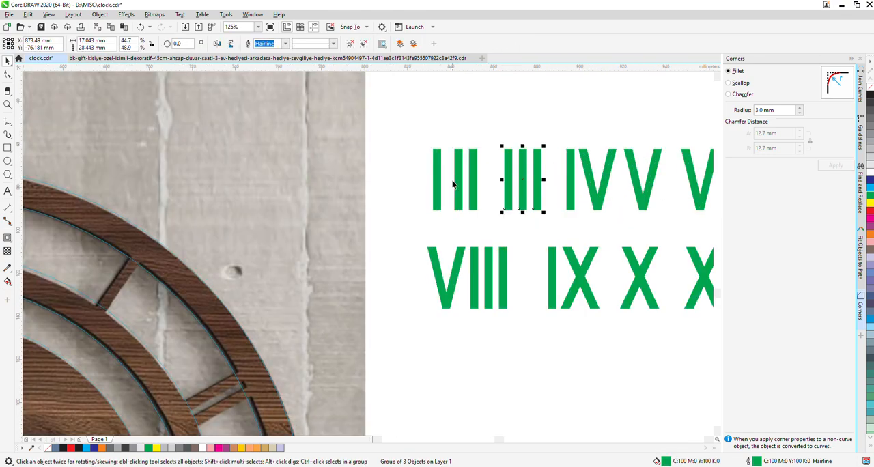
left_click_drag(446, 131, 491, 216)
left_click_drag(496, 131, 552, 229)
left_click_drag(552, 128, 621, 231)
scroll(466, 207, "down", 2)
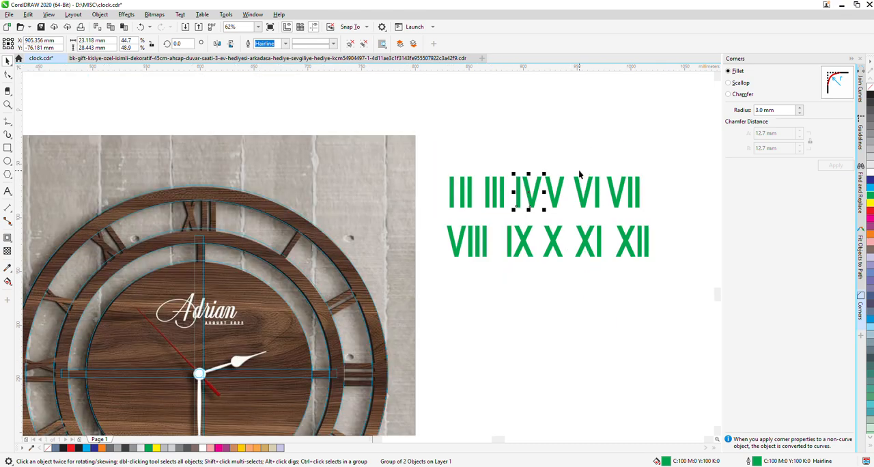
left_click_drag(567, 157, 607, 226)
left_click_drag(662, 156, 663, 277)
left_click_drag(569, 267, 592, 266)
left_click_drag(498, 263, 502, 266)
left_click_drag(539, 220, 540, 219)
left_click_drag(444, 272, 499, 224)
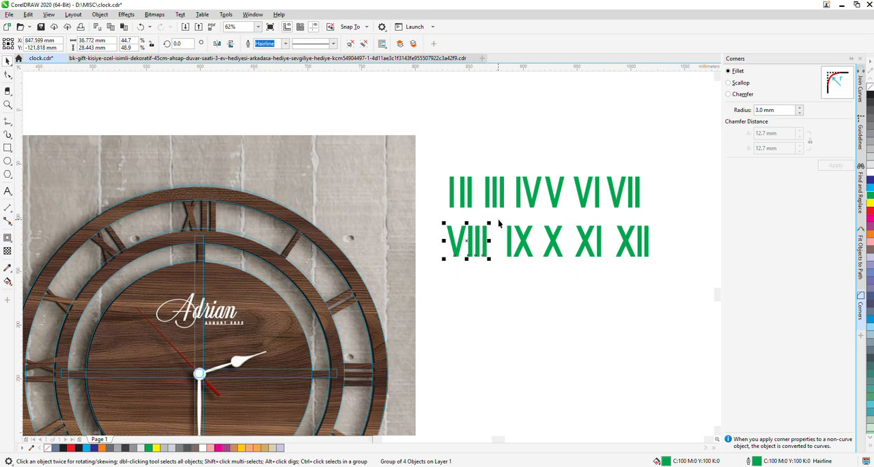
left_click(551, 286)
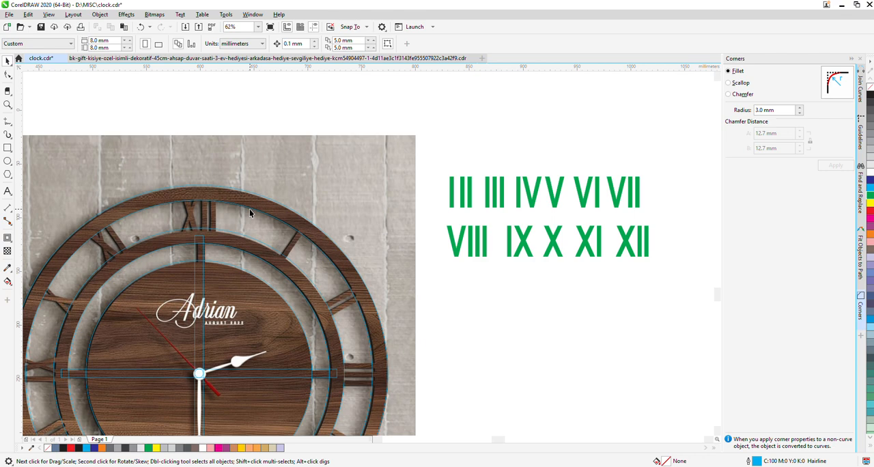
Move the green XII onto the photo's XII and centre it horizontally on the 270 mm ring circle
left_click_drag(627, 252, 185, 219)
scroll(182, 219, "up", 3)
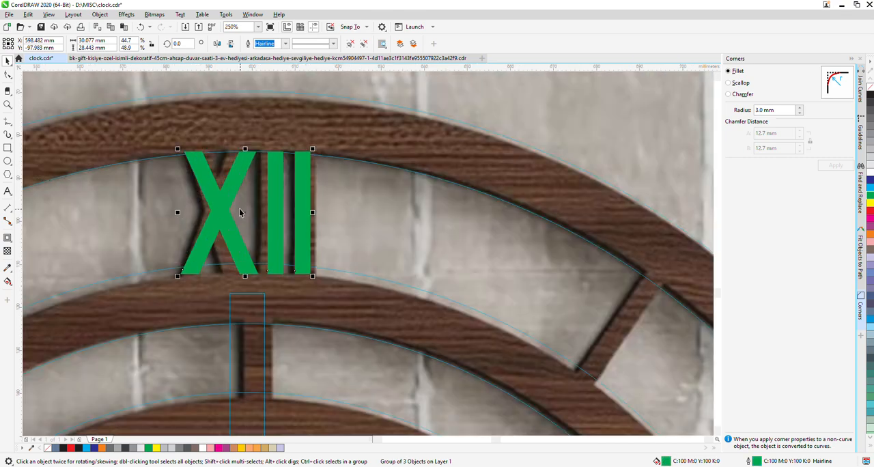
left_click(365, 317, "shift")
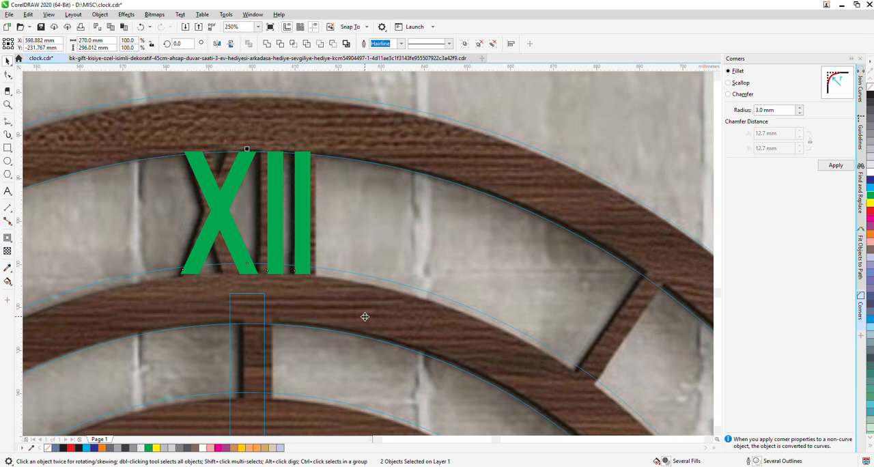
key("c")
left_click(295, 222)
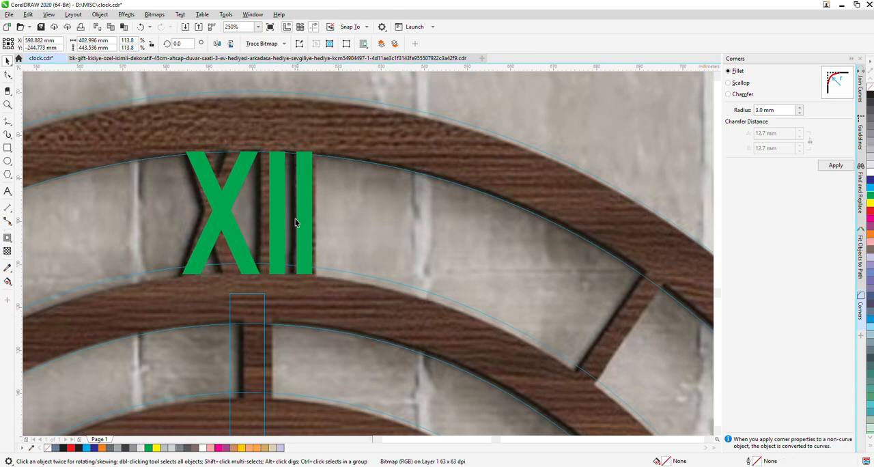
Nudge the green XII up by 0.8 mm so its top overlaps the outer ring's inner edge
left_click(280, 207)
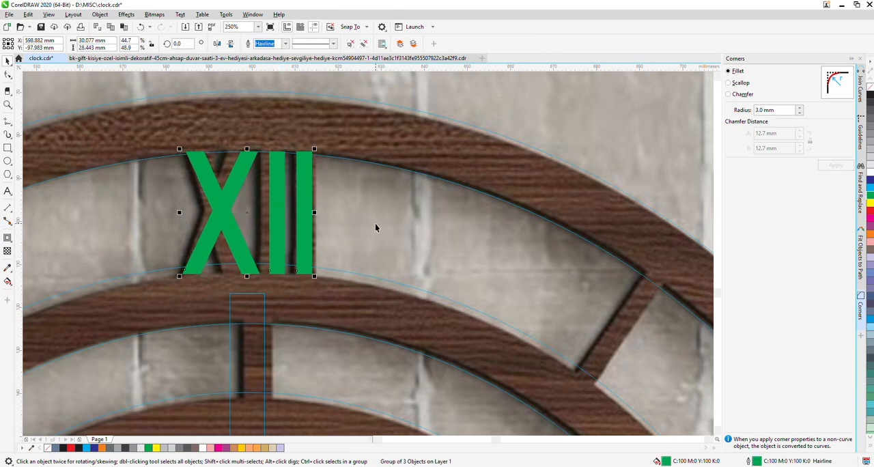
key("Up")
key("Up")
key("Up")
key("Up")
key("Up")
key("Up")
key("Up")
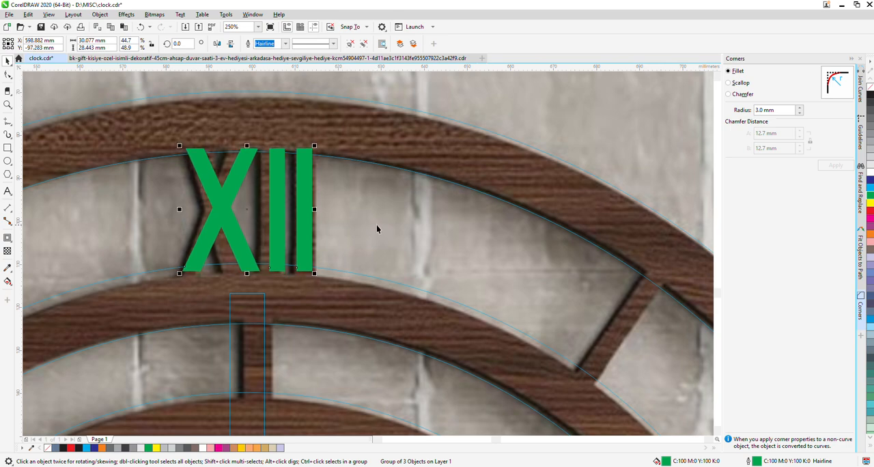
key("Up")
scroll(135, 194, "down", 4)
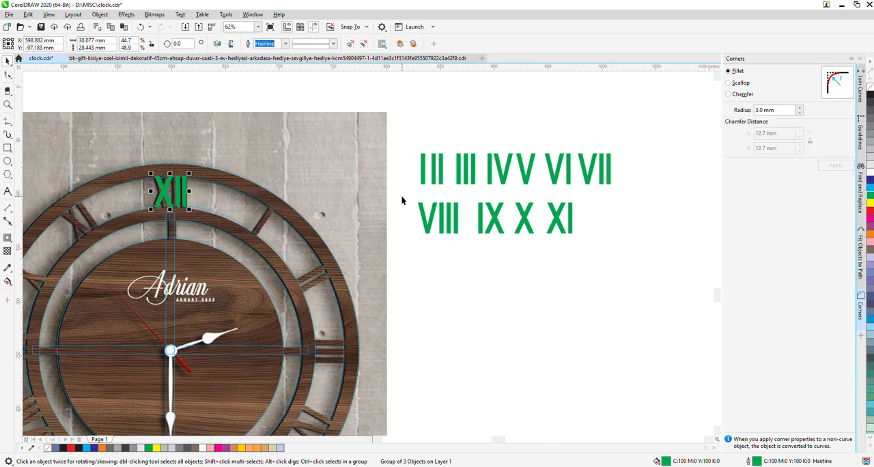
Move the green VIII, IX, X and XI up beside the VII so that the loose numerals form one row
left_click_drag(404, 197, 601, 241)
left_click_drag(431, 215, 635, 168)
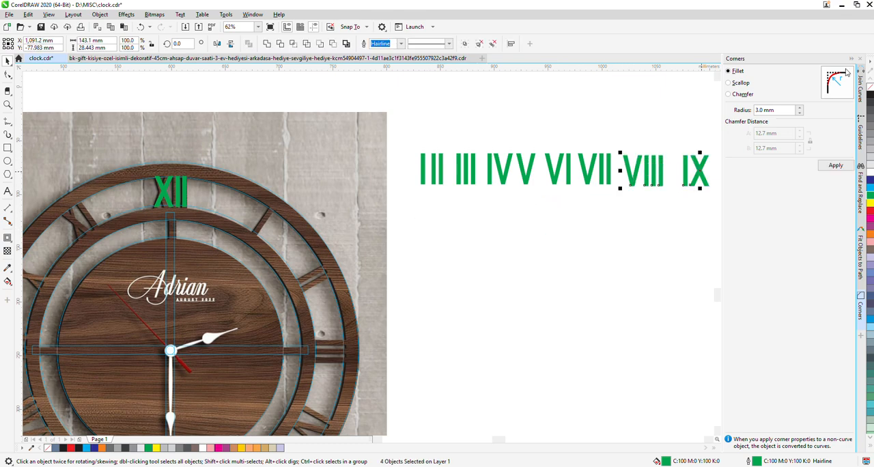
left_click(851, 60)
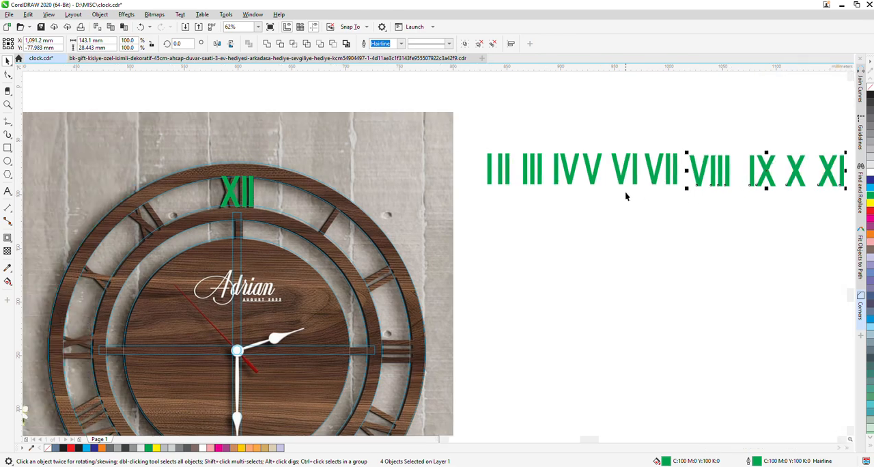
scroll(533, 190, "down", 4)
scroll(529, 194, "up", 4)
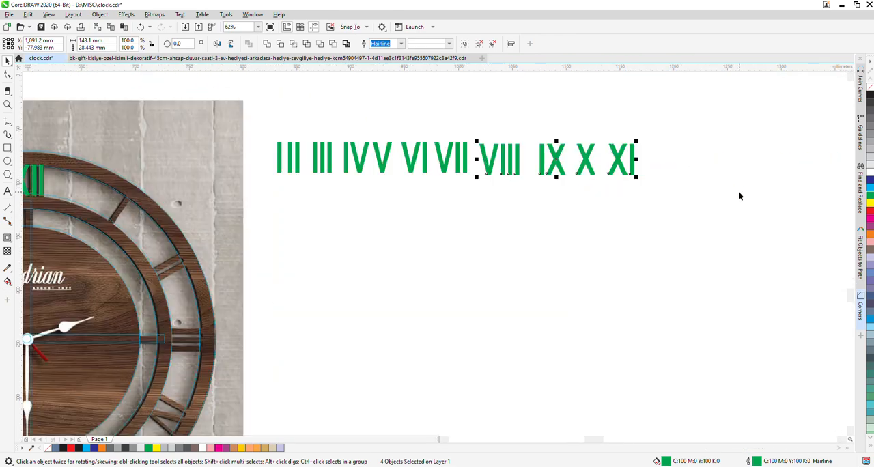
Select all eleven loose green numerals and align their tops with the green XII on the clock
left_click_drag(267, 129, 699, 206)
scroll(706, 204, "down", 2)
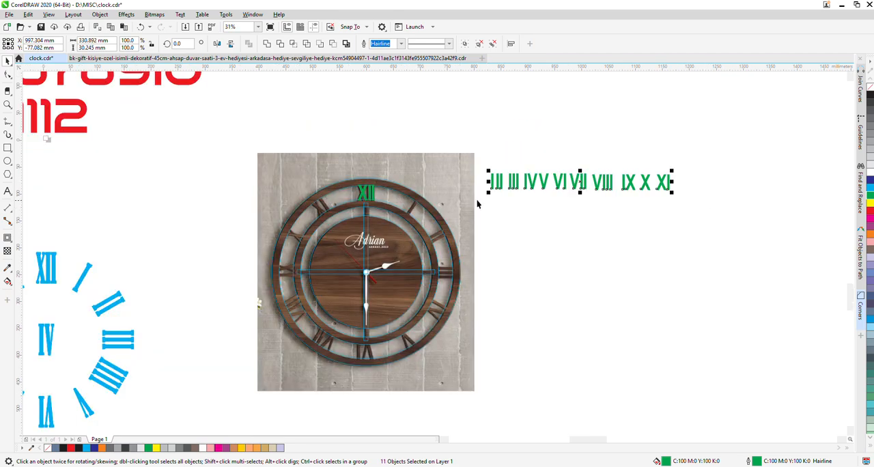
scroll(439, 202, "up", 2)
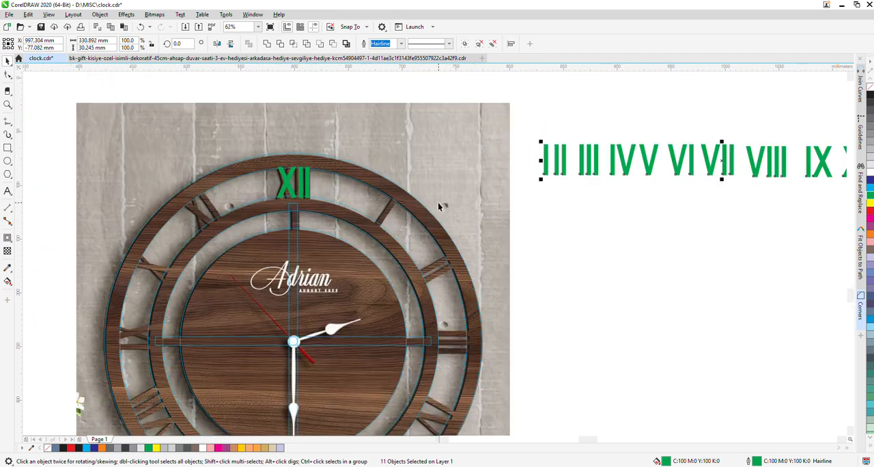
left_click(290, 190, "shift")
key("t")
key("Escape")
Centre the green I horizontally on the XII and move the XII off the clock into the empty area below the numeral row
left_click(547, 195)
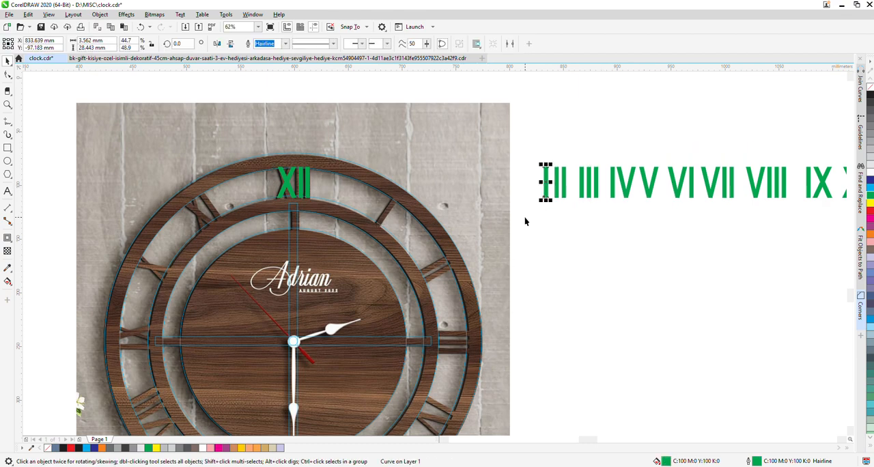
left_click(300, 186, "shift")
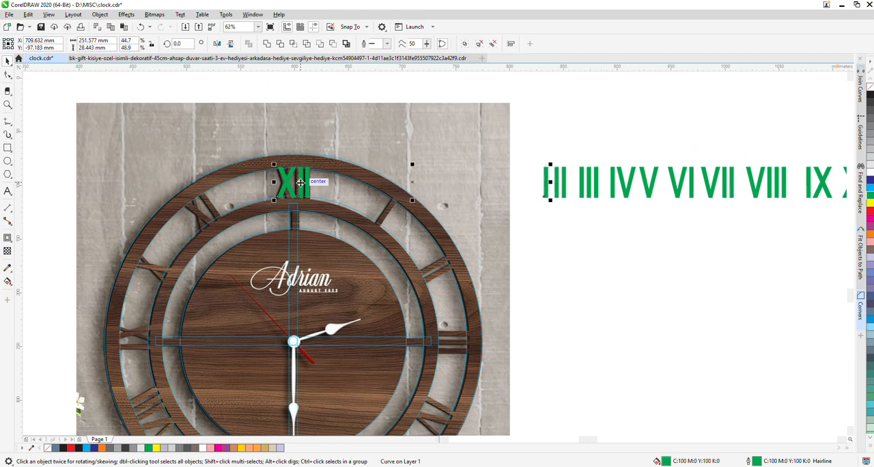
key("c")
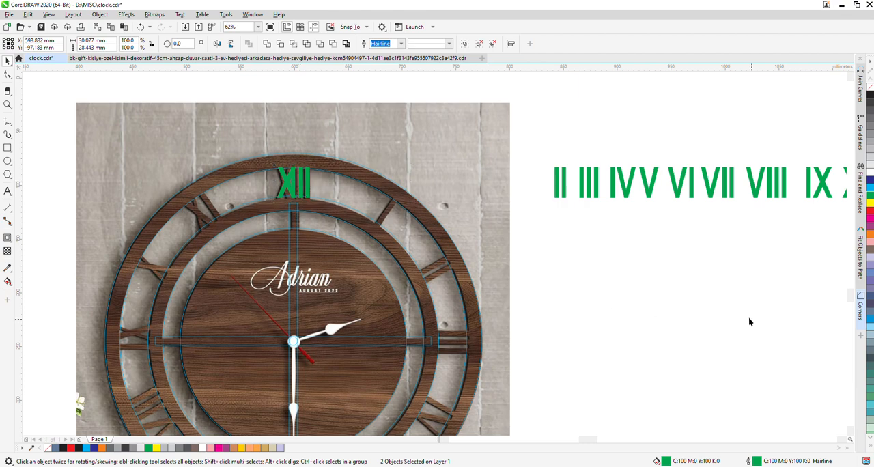
key("Escape")
left_click_drag(285, 181, 589, 299)
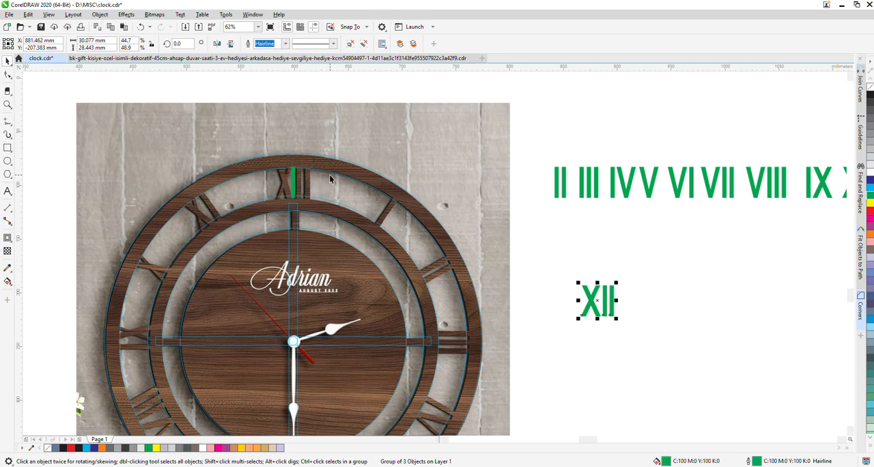
Rotate the green I about the clock's centre to the one o'clock position between the outer rings
left_click(293, 181)
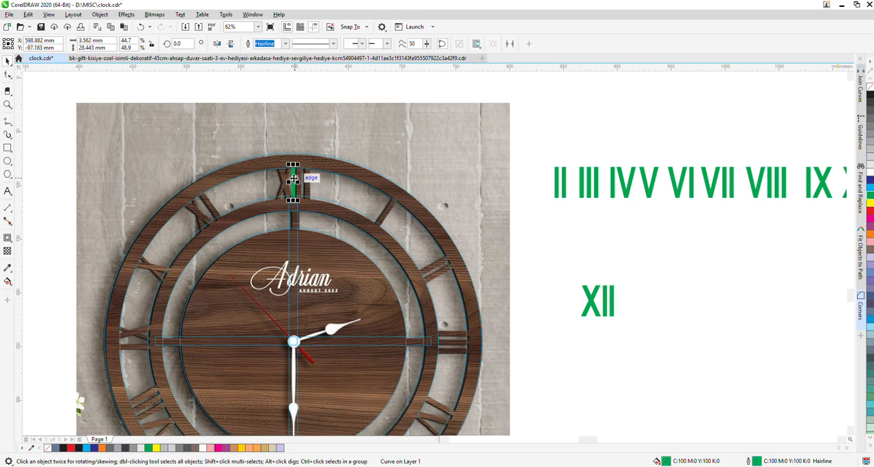
left_click(292, 180)
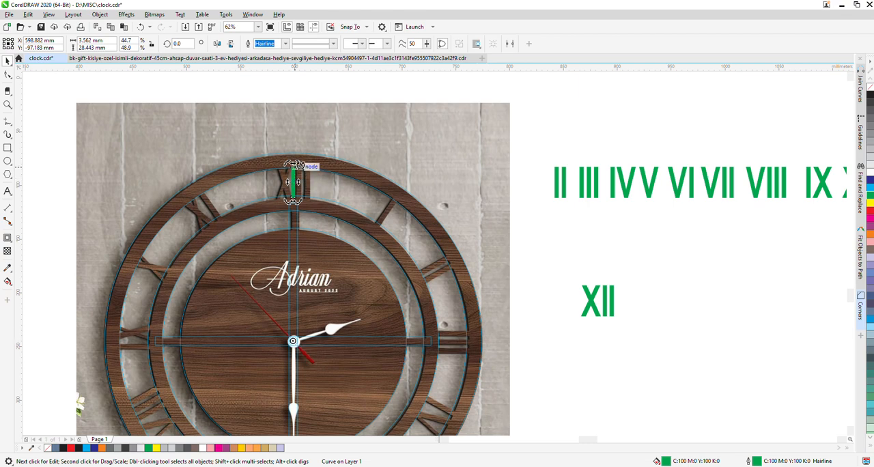
left_click_drag(296, 164, 410, 189)
Centre the green II horizontally on the 350 mm outer ring and rotate it to 300° about the clock's centre, at two o'clock
left_click(560, 183)
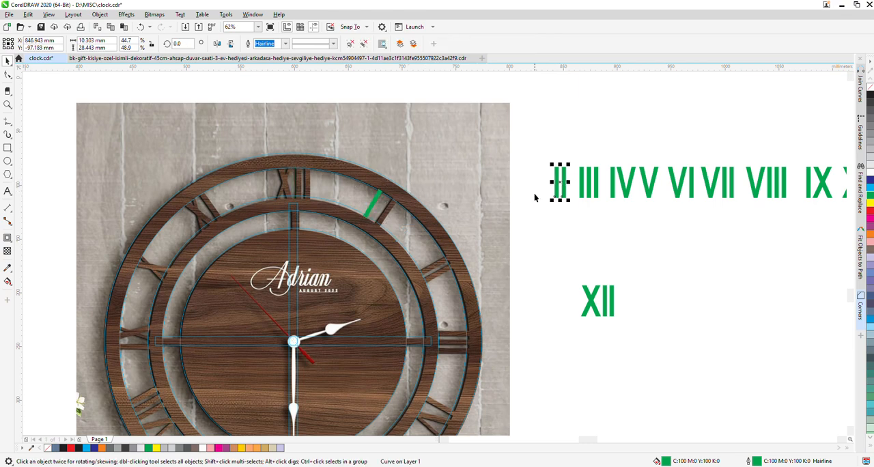
left_click(350, 170, "shift")
key("c")
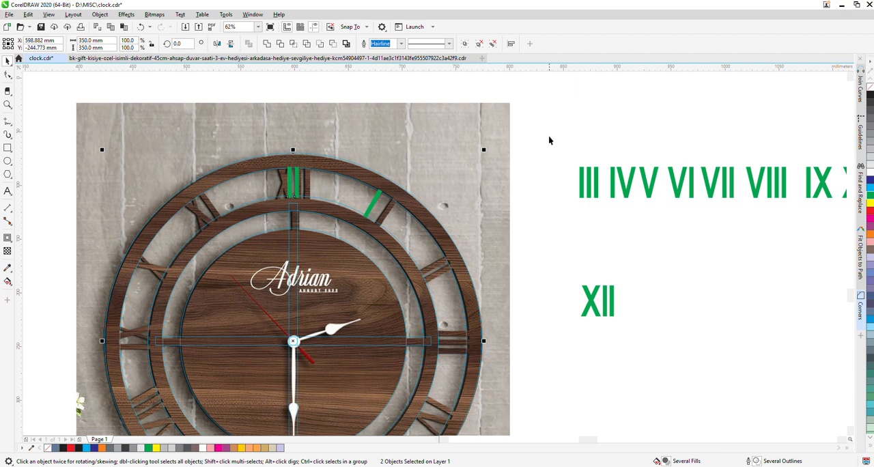
left_click(288, 182)
left_click(288, 182)
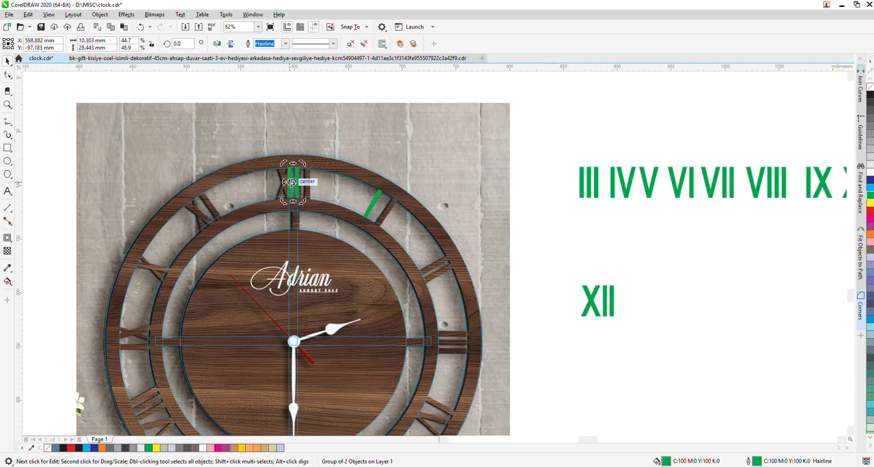
left_click_drag(291, 182, 293, 341)
left_click_drag(304, 164, 468, 278)
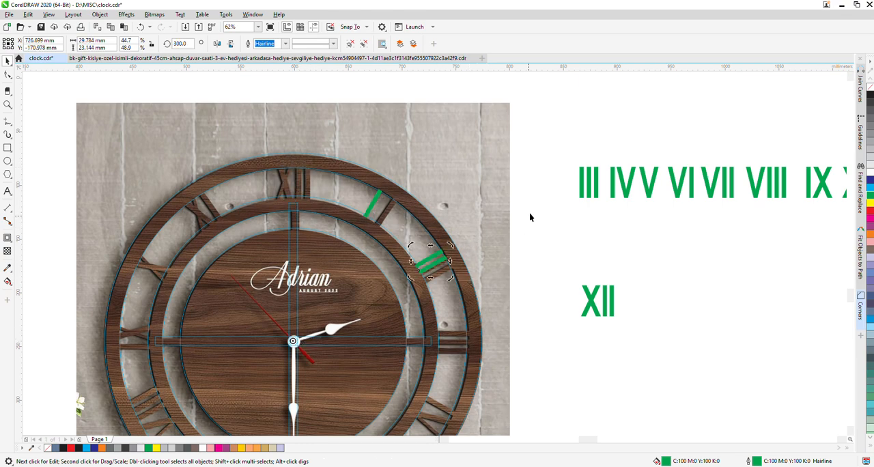
Centre the green III horizontally on the outer ring and rotate it to 270° about the clock's centre, at three o'clock
left_click(581, 190, "shift")
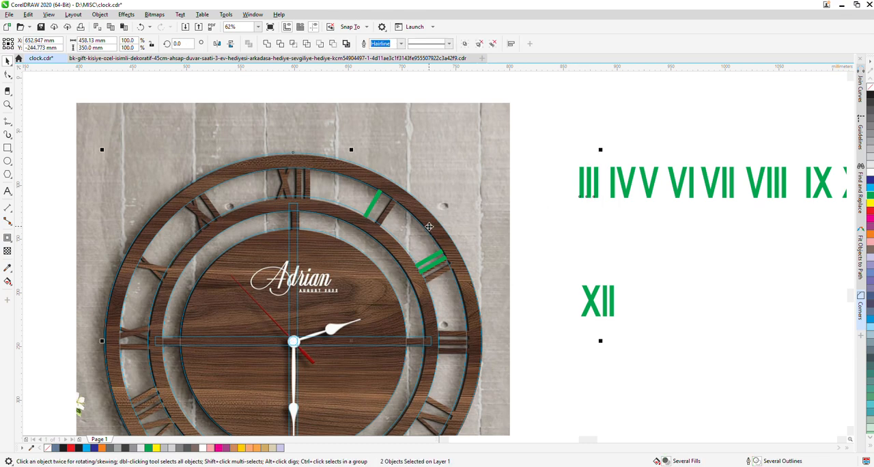
key("c")
left_click(572, 250)
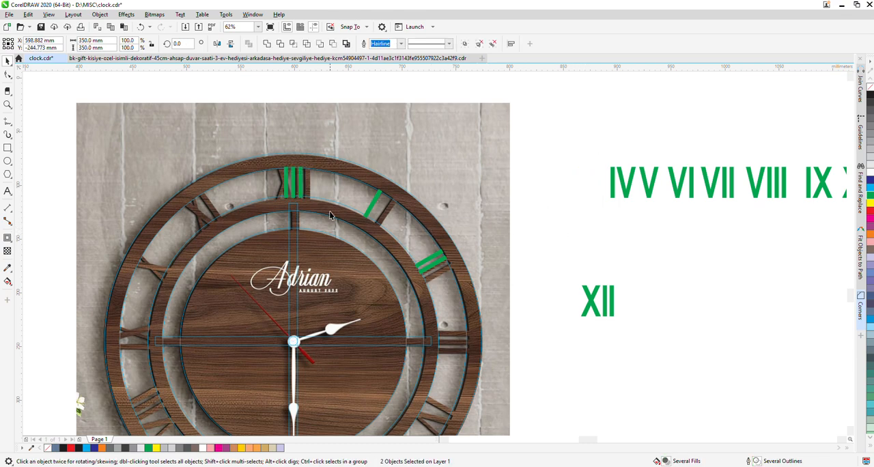
left_click(293, 185)
left_click(292, 183)
left_click_drag(292, 183, 293, 341)
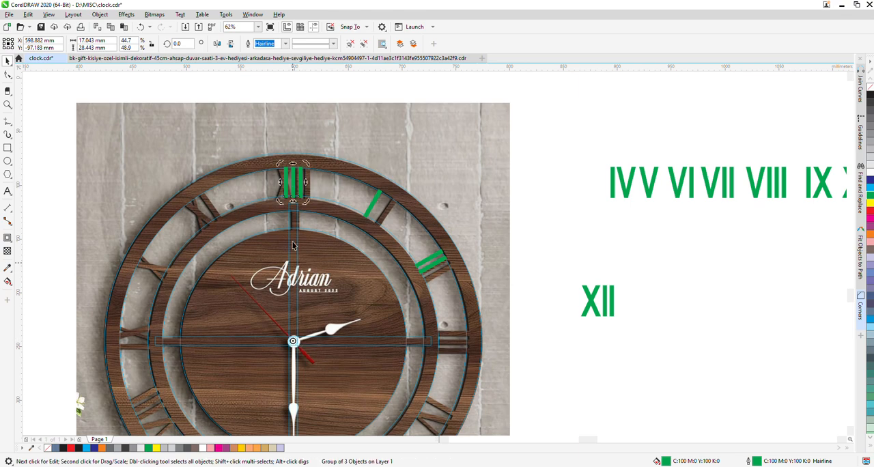
left_click_drag(305, 164, 457, 356)
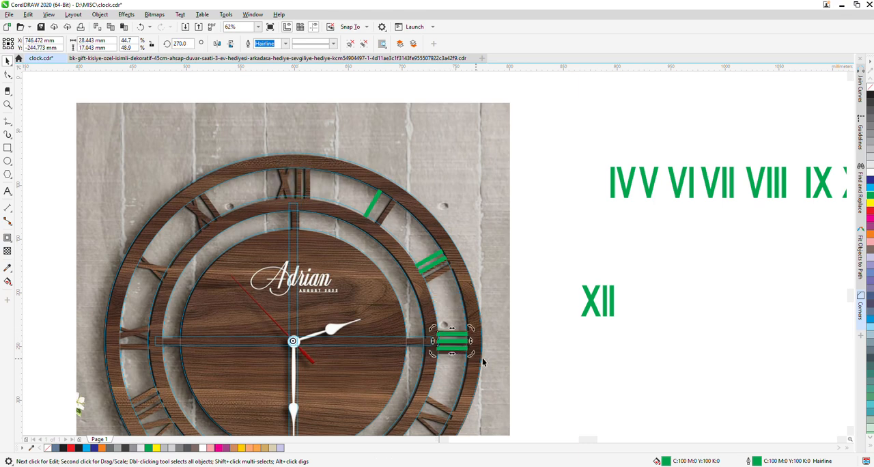
Centre the green IV horizontally on the outer ring and rotate it to 240° about the clock's centre, at four o'clock
left_click(629, 192)
left_click(452, 255, "shift")
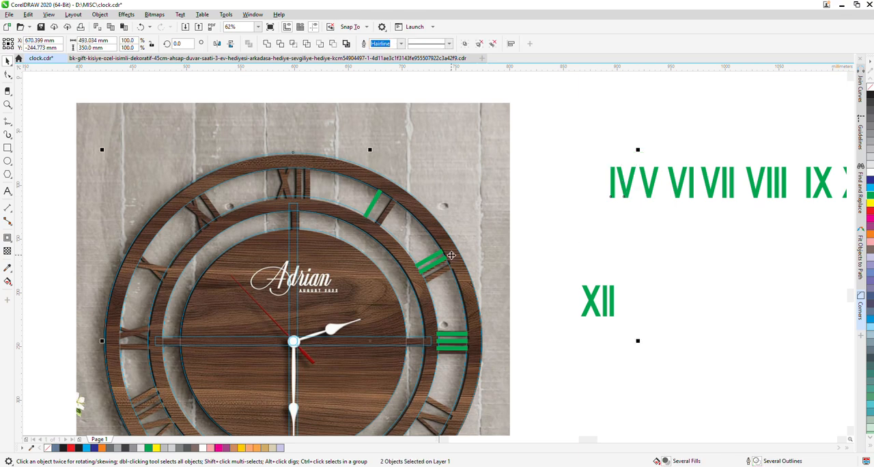
key("c")
left_click(304, 182)
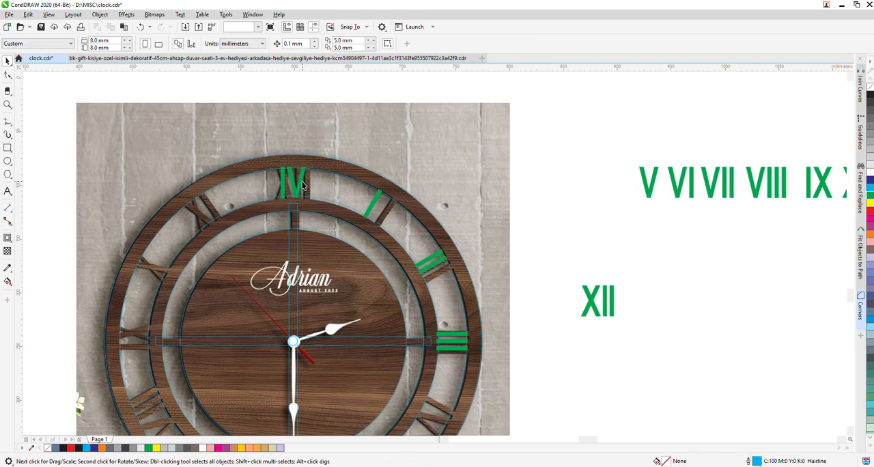
left_click(303, 182)
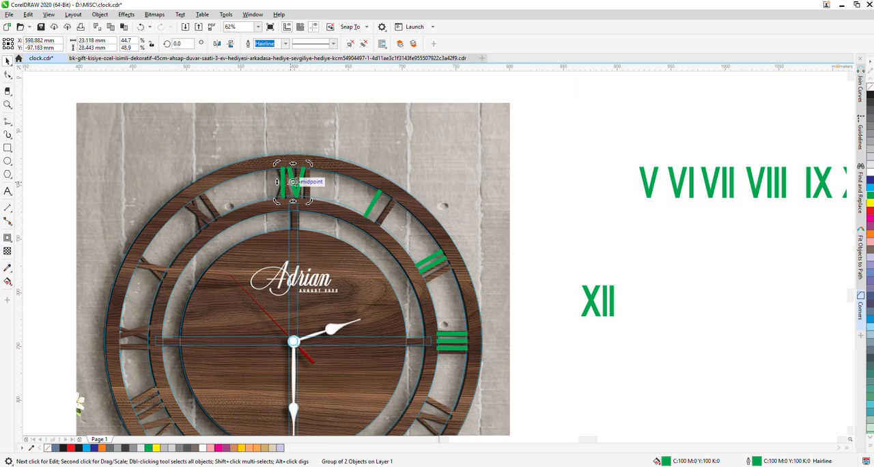
left_click_drag(297, 250, 293, 340)
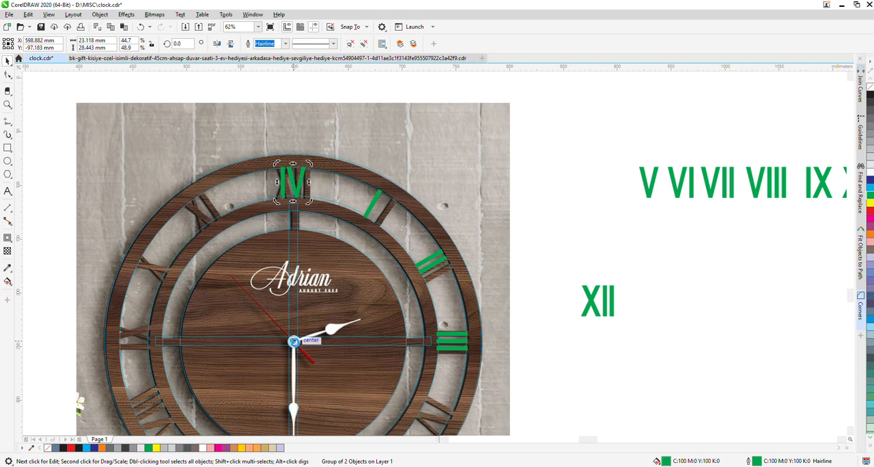
left_click_drag(308, 164, 368, 399)
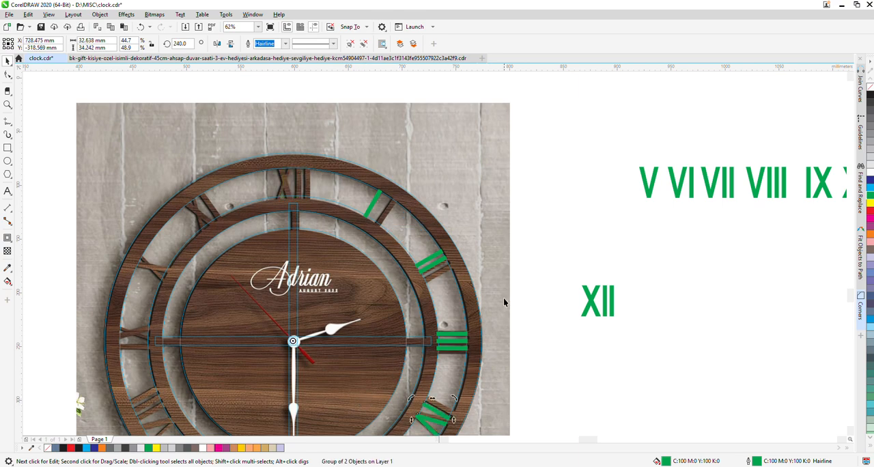
scroll(567, 135, "down", 2)
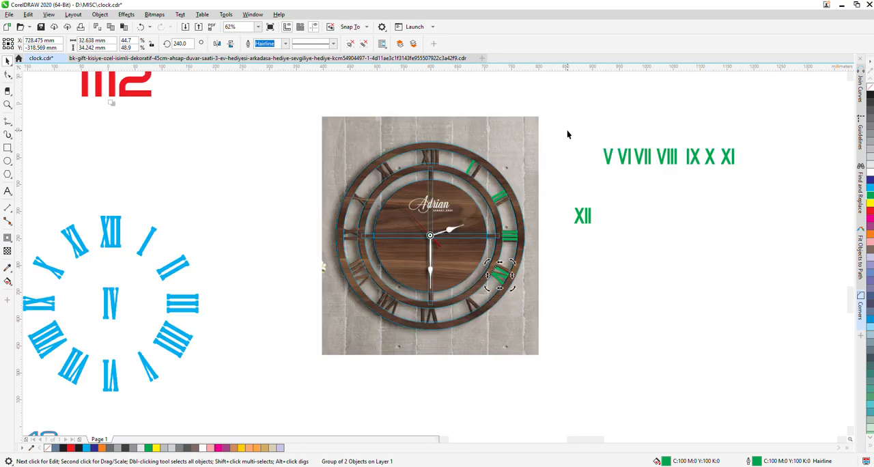
left_click_drag(584, 142, 654, 193)
left_click_drag(581, 217, 566, 145)
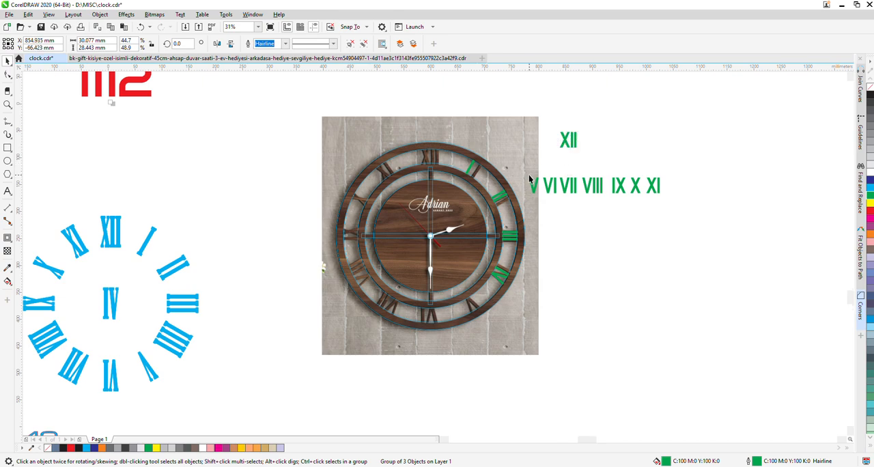
scroll(530, 176, "up", 2)
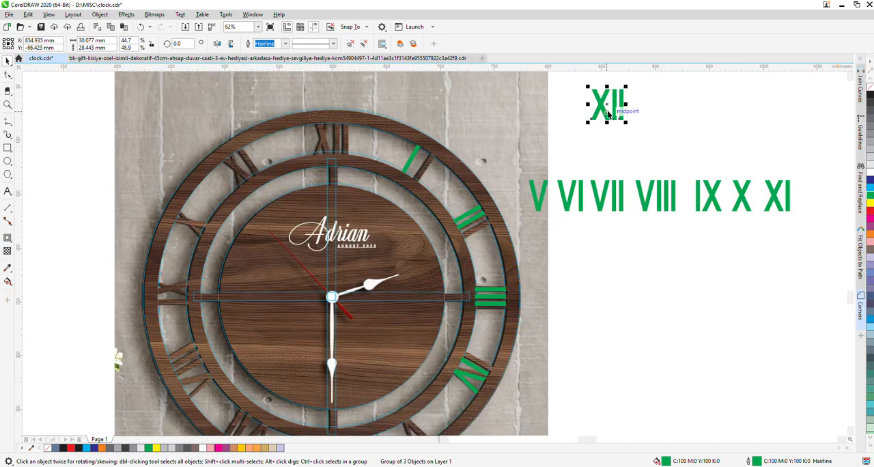
left_click_drag(609, 103, 814, 192)
left_click(775, 194, "shift")
key("b")
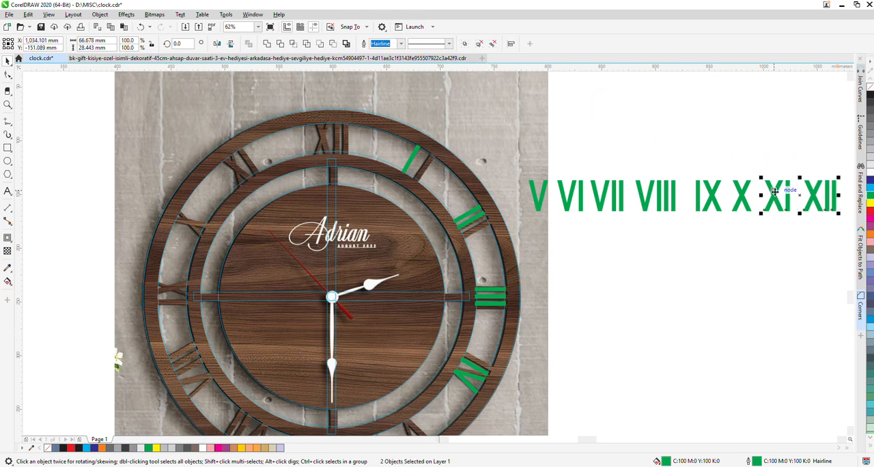
left_click(728, 274)
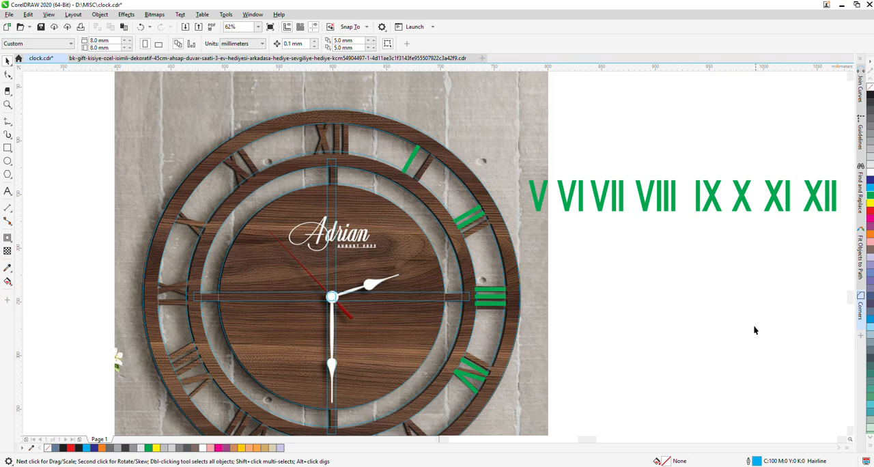
left_click(544, 191)
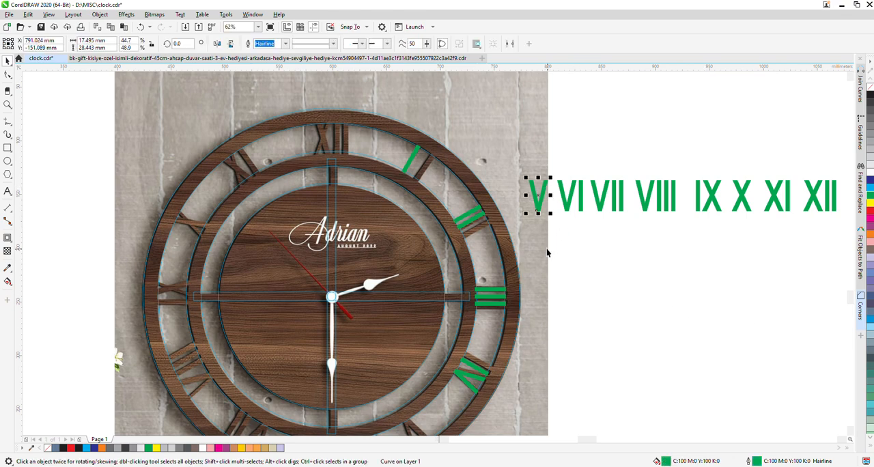
left_click(506, 247, "shift")
key("c")
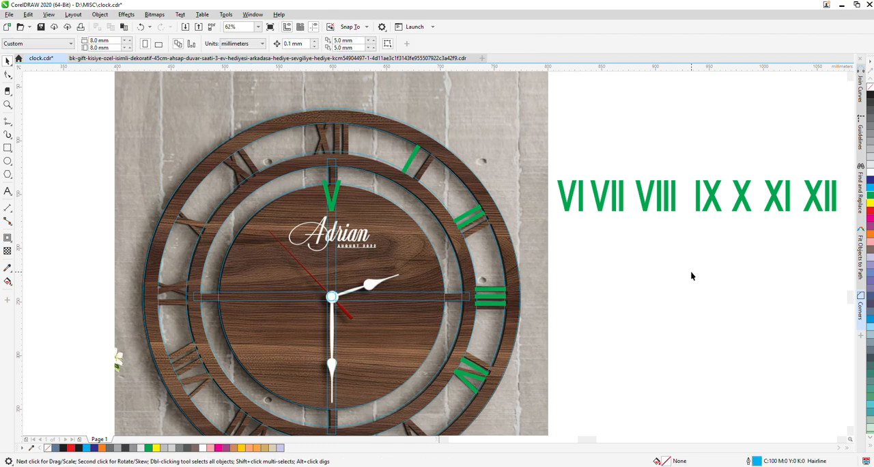
key("ctrl+z")
key("ctrl+z")
key("ctrl+z")
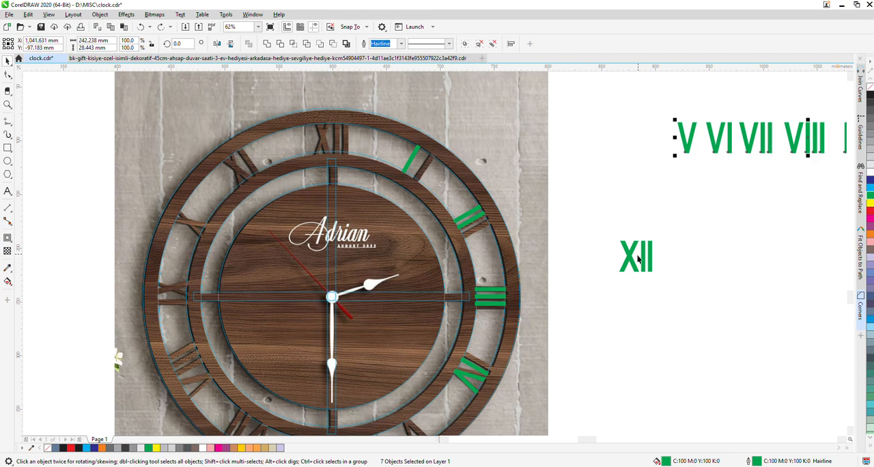
Place the green XII after XI, level with the other numerals, and shift the whole V to XII row closer to the clock
scroll(533, 243, "down", 1)
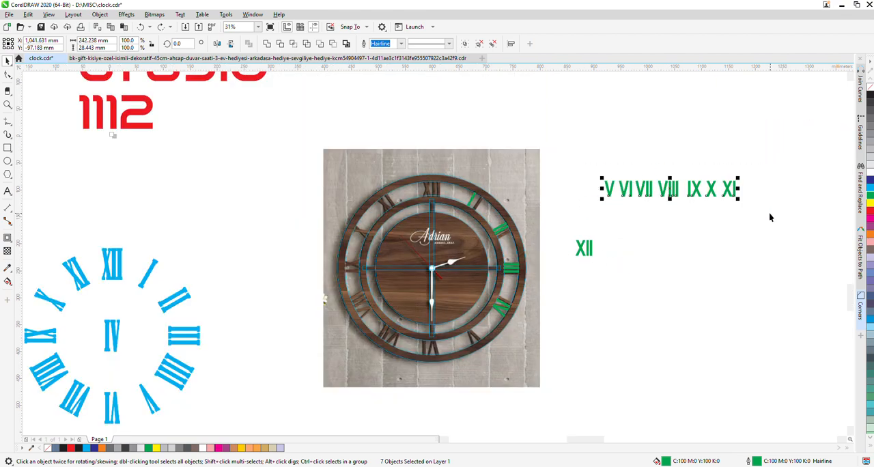
left_click_drag(583, 251, 751, 191)
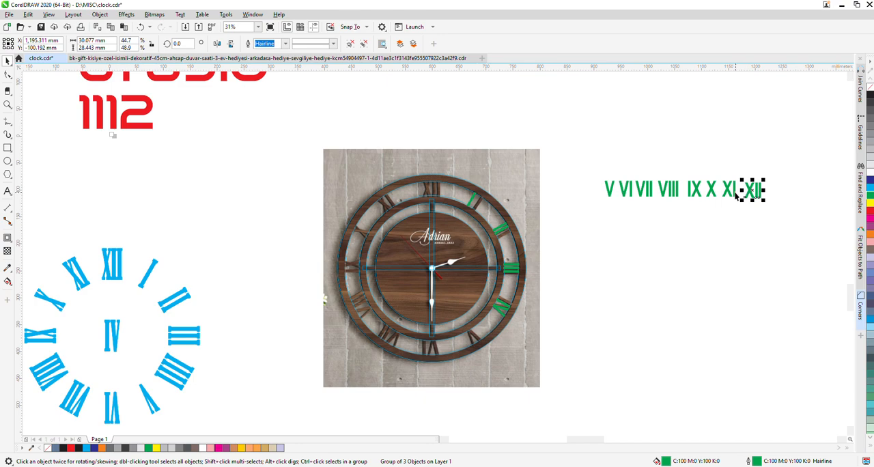
left_click(727, 189, "shift")
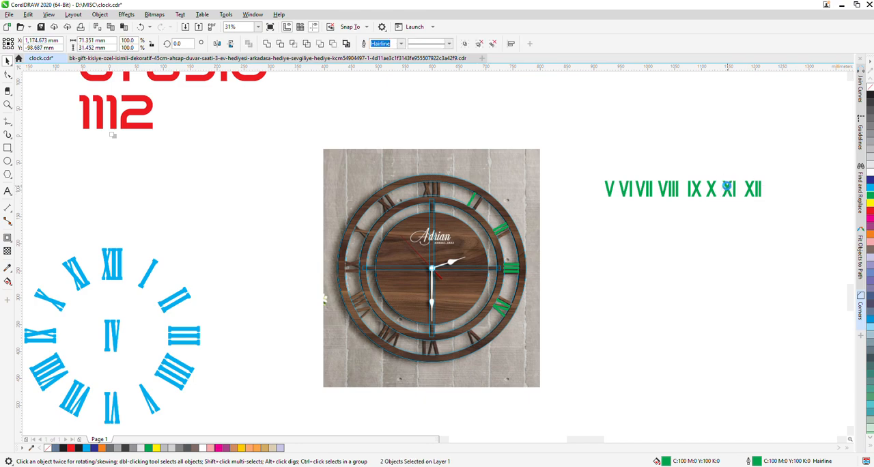
left_click_drag(630, 218, 505, 192)
left_click(577, 244)
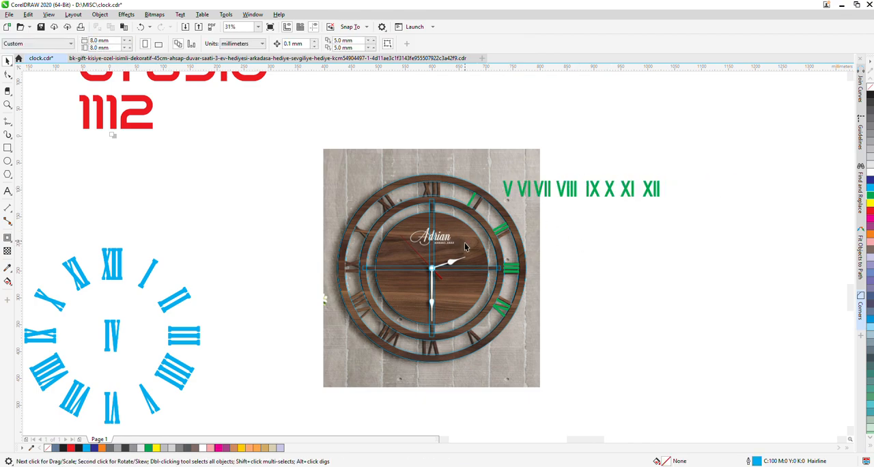
Centre the green V horizontally on the 350 mm outer ring and rotate it about the clock's centre to the five o'clock position
scroll(452, 313, "up", 2)
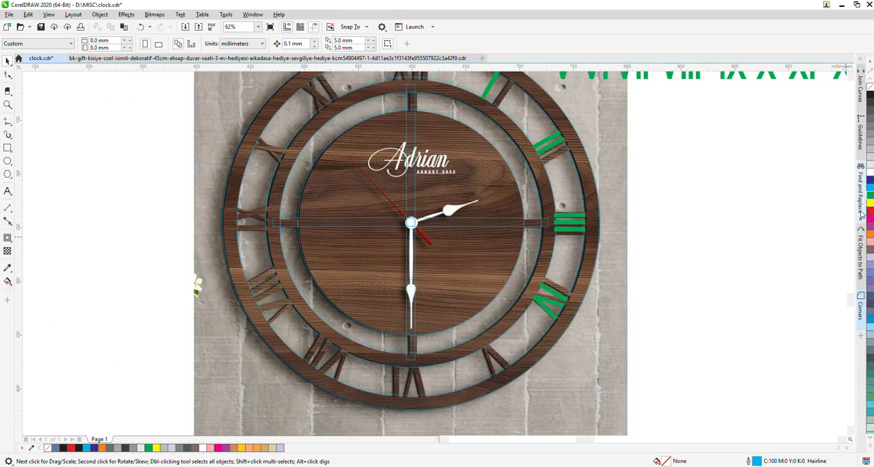
scroll(851, 298, "up", 2)
scroll(851, 298, "down", 2)
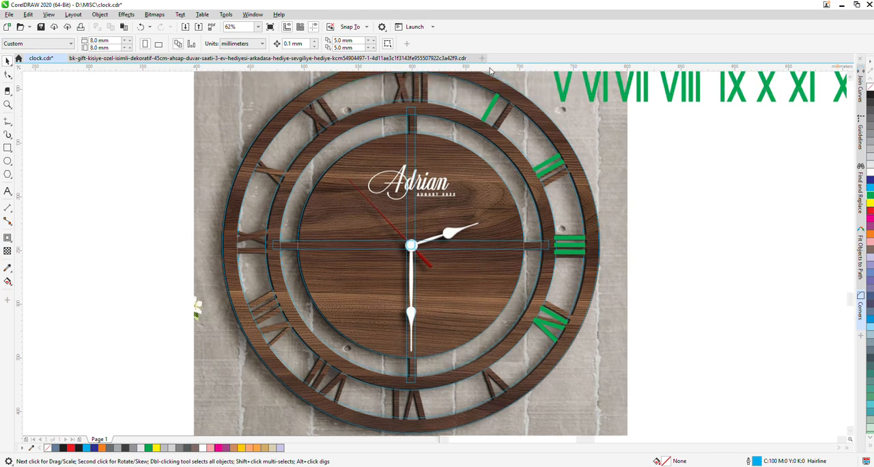
left_click(559, 118)
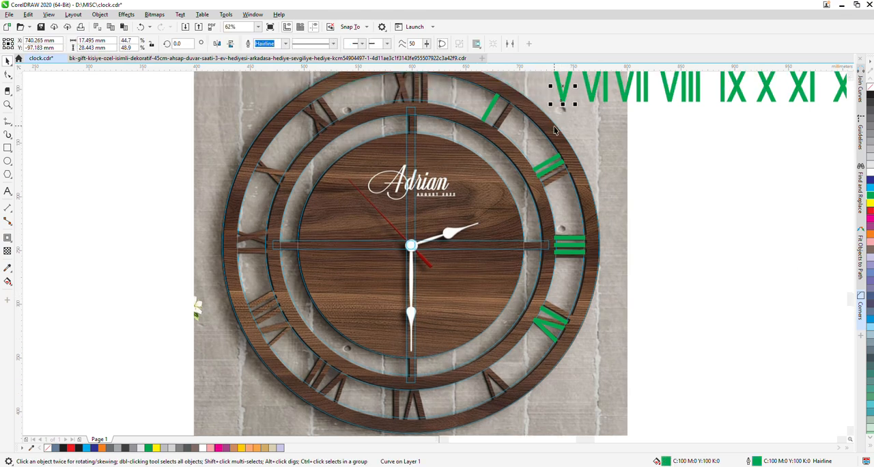
key("c")
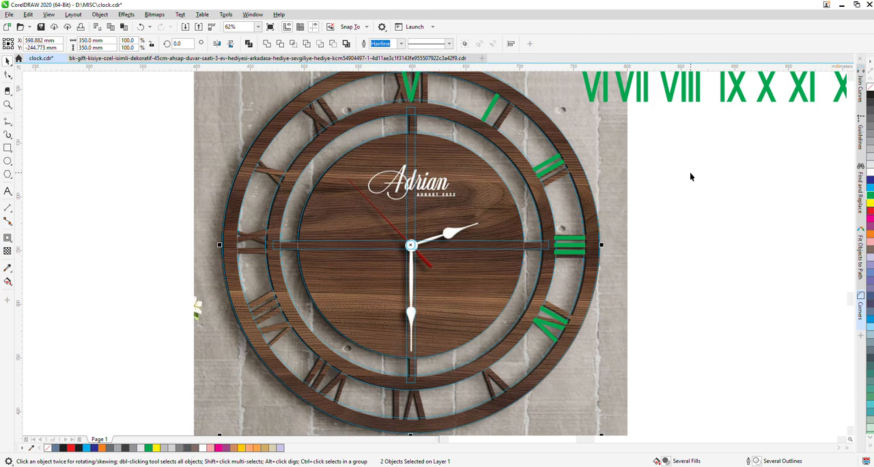
key("Escape")
left_click(412, 91)
left_click(412, 87)
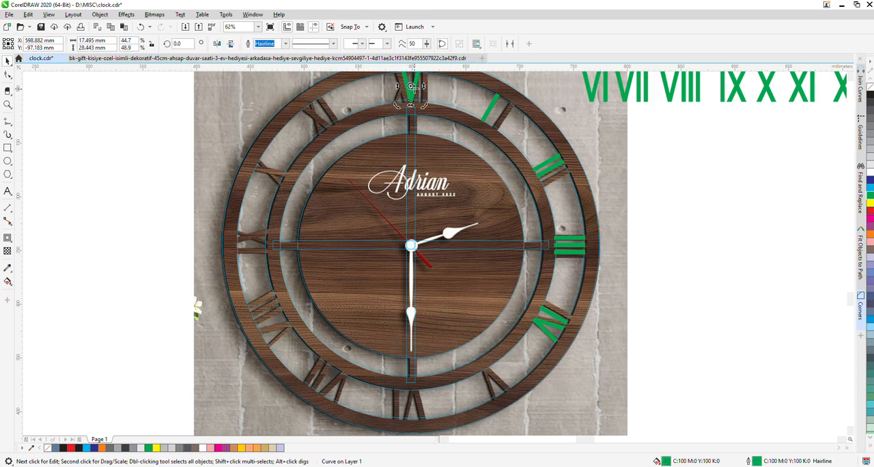
left_click_drag(413, 161, 411, 244)
left_click_drag(424, 105, 480, 346)
Centre the green VI horizontally on the outer ring and rotate it to 180° about the clock's centre, at six o'clock
left_click(596, 92)
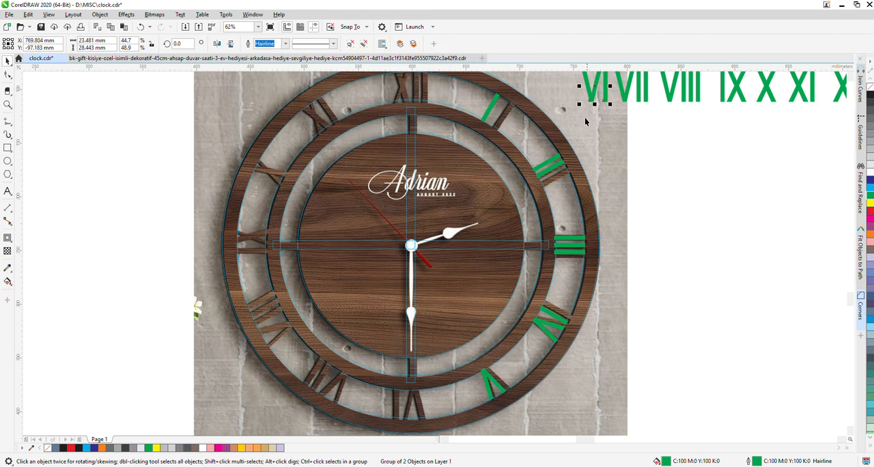
left_click(562, 140, "shift")
key("c")
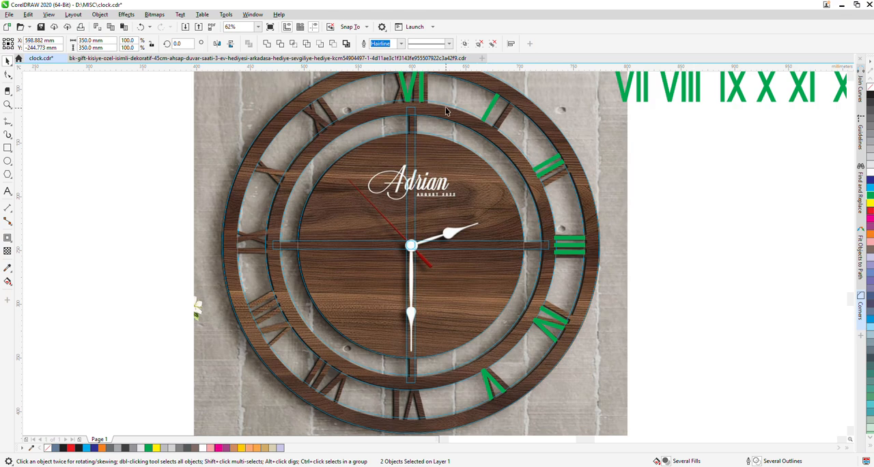
key("Escape")
left_click(412, 84)
left_click(412, 84)
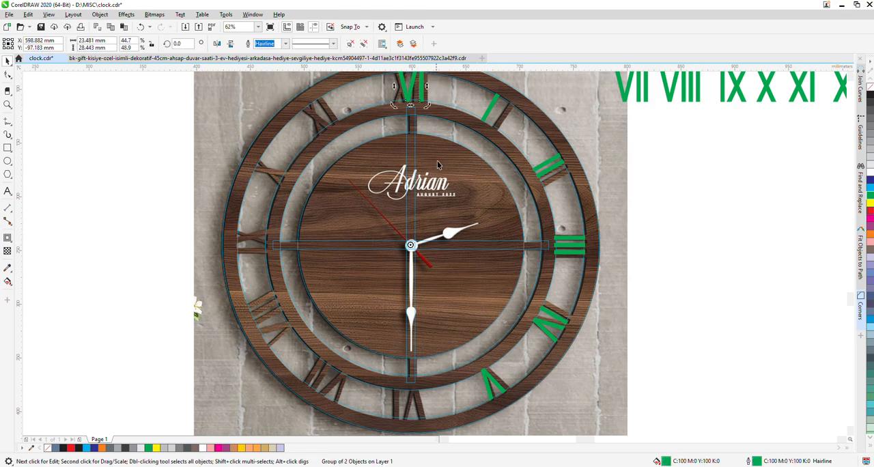
left_click_drag(425, 104, 425, 356)
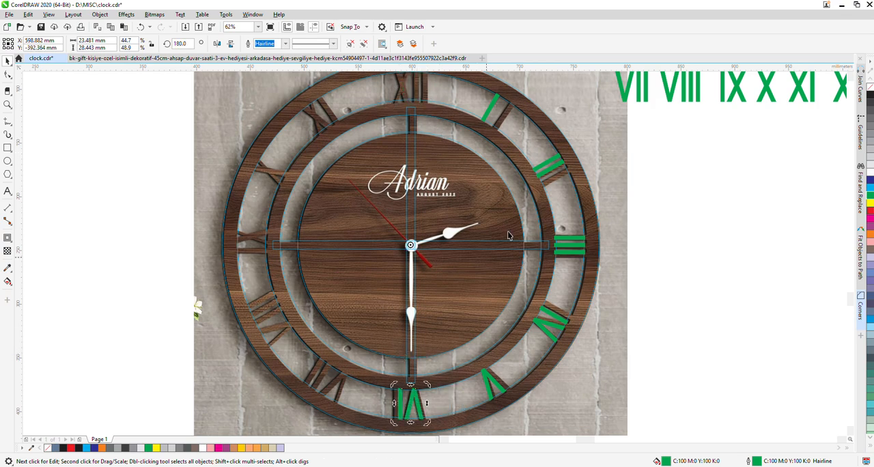
Centre the green VII horizontally on the outer ring and rotate it about the clock's centre to the seven o'clock position
left_click(635, 98, "shift")
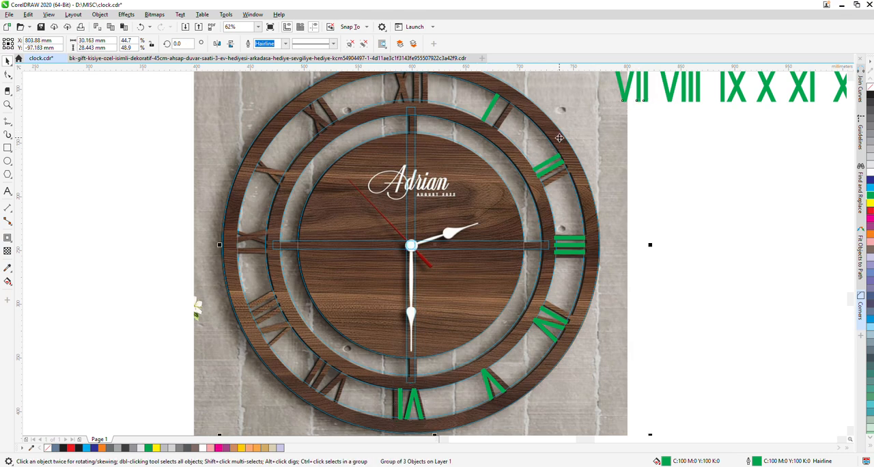
key("c")
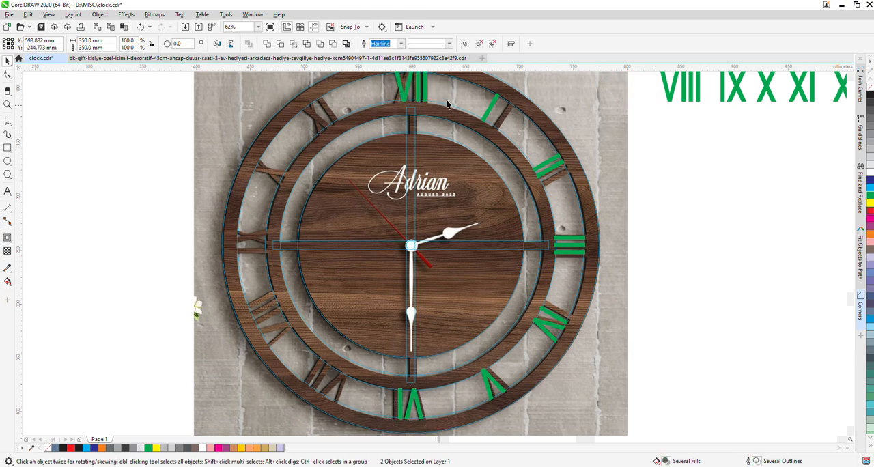
key("Escape")
left_click(419, 84)
left_click(419, 84)
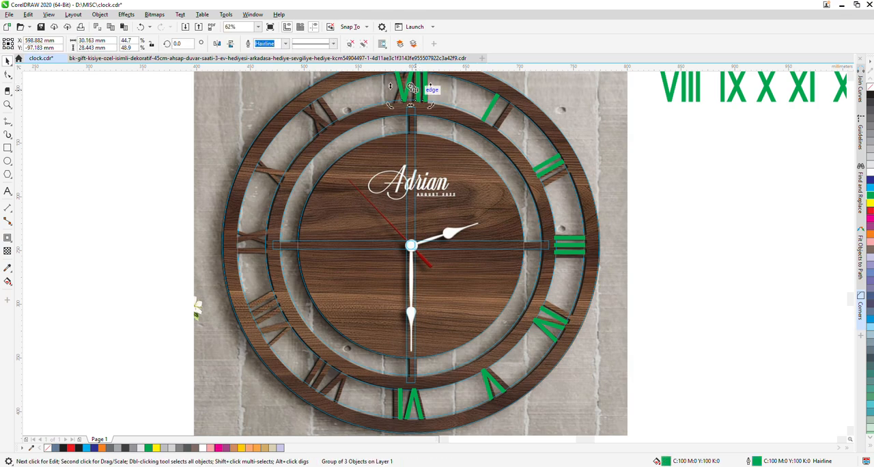
left_click_drag(409, 242, 411, 245)
left_click_drag(388, 105, 344, 419)
Centre the green VIII horizontally on the outer ring and rotate it to 120° about the clock's centre, at eight o'clock
left_click(668, 97)
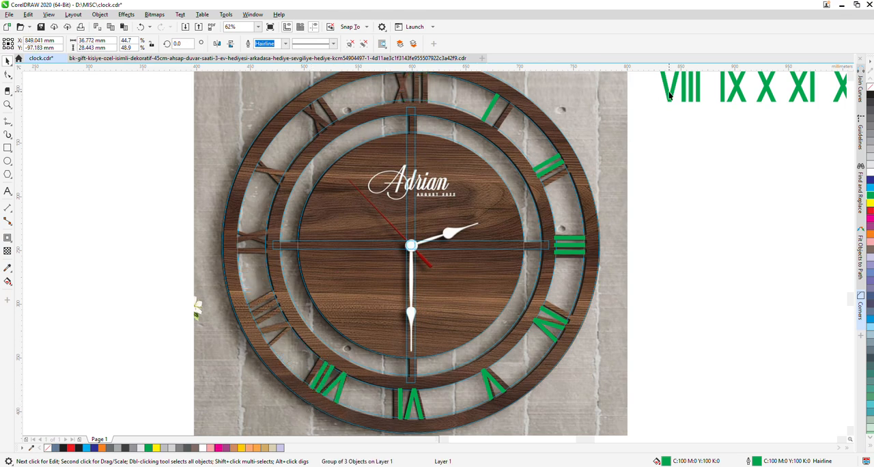
left_click(542, 120, "shift")
key("c")
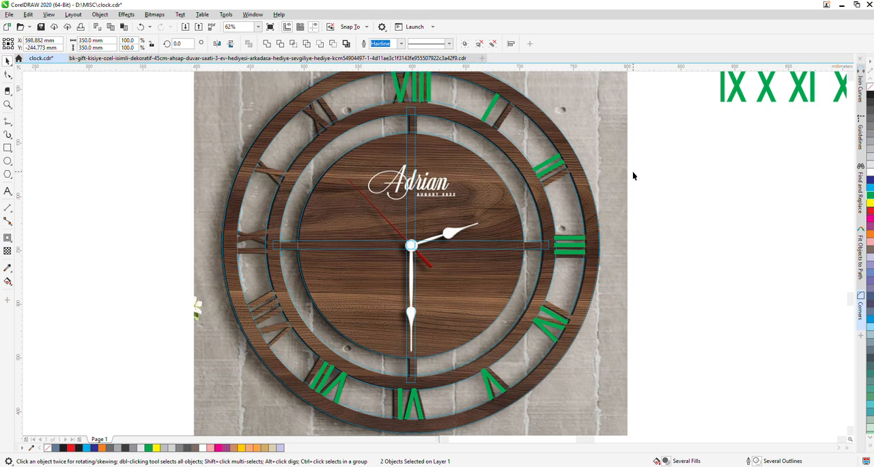
left_click(414, 86)
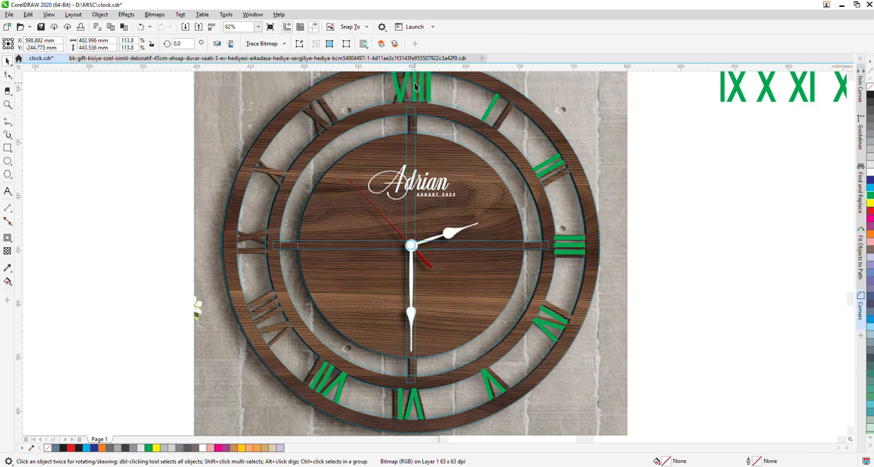
left_click(414, 85)
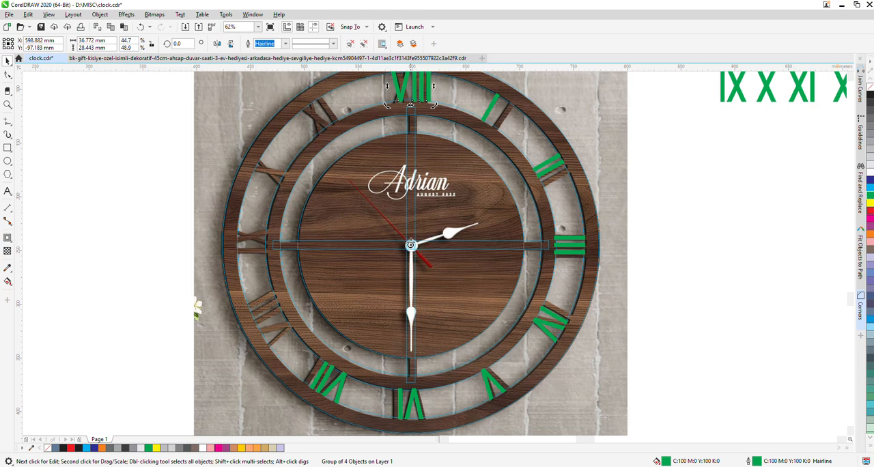
left_click_drag(387, 105, 297, 342)
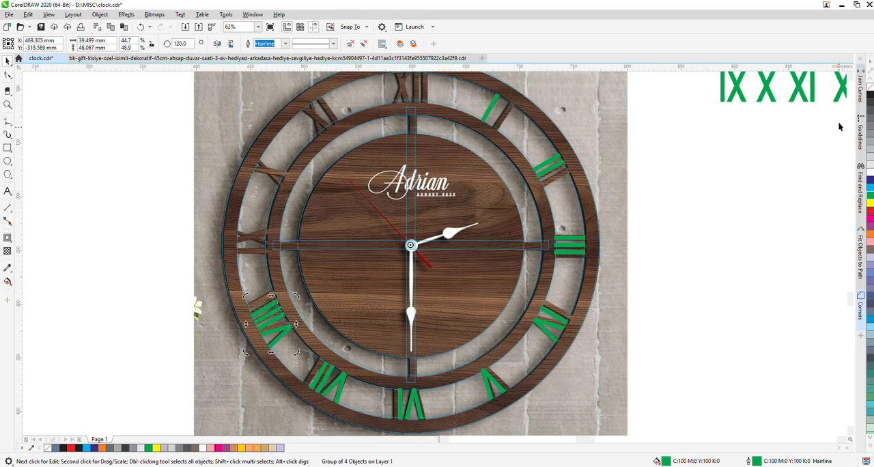
Centre the green IX horizontally on the outer ring and rotate it to 90° about the clock's centre, at nine o'clock
scroll(847, 80, "up", 1)
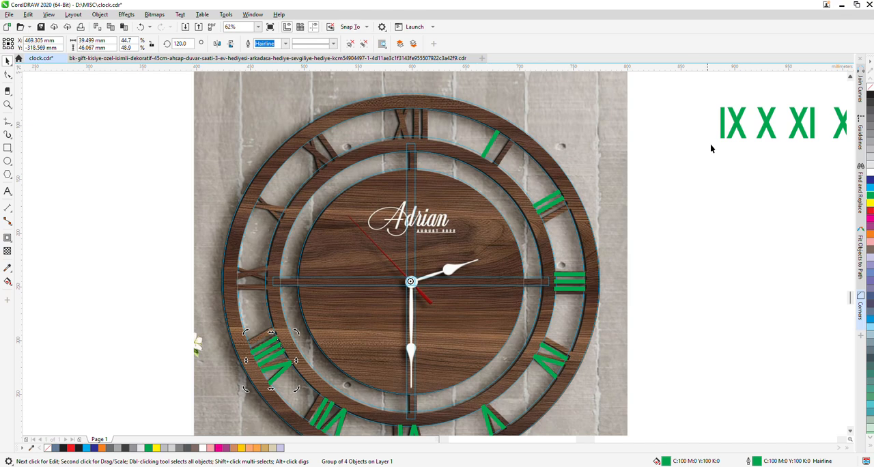
left_click_drag(686, 93, 778, 154)
left_click(650, 134)
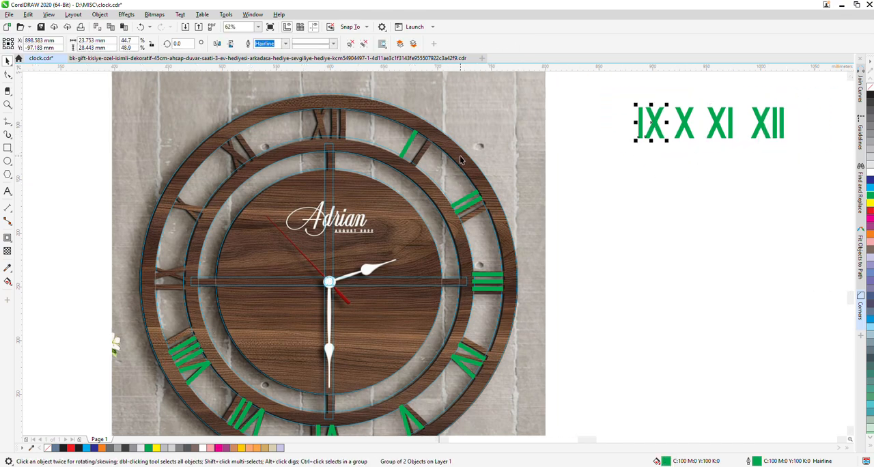
left_click(465, 178, "shift")
key("c")
left_click(332, 121)
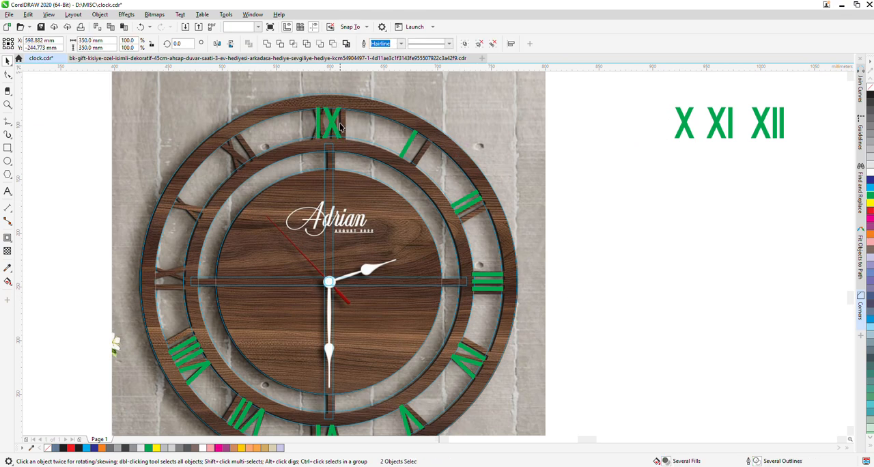
left_click(332, 121)
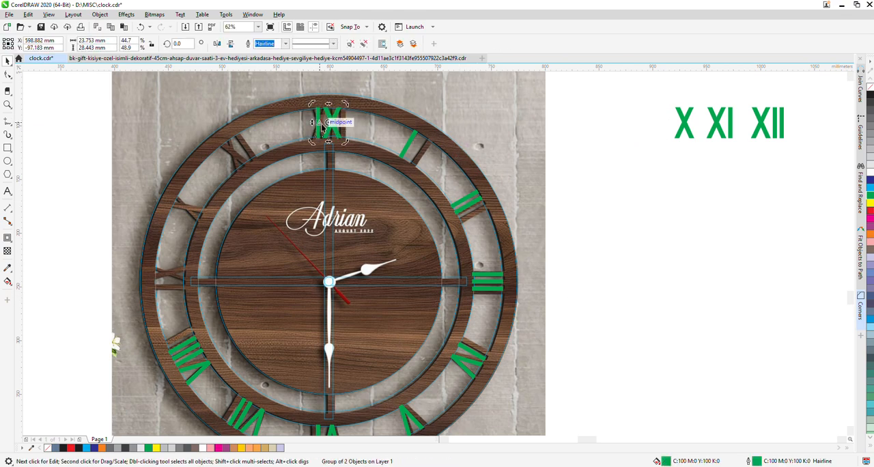
left_click_drag(328, 131, 329, 282)
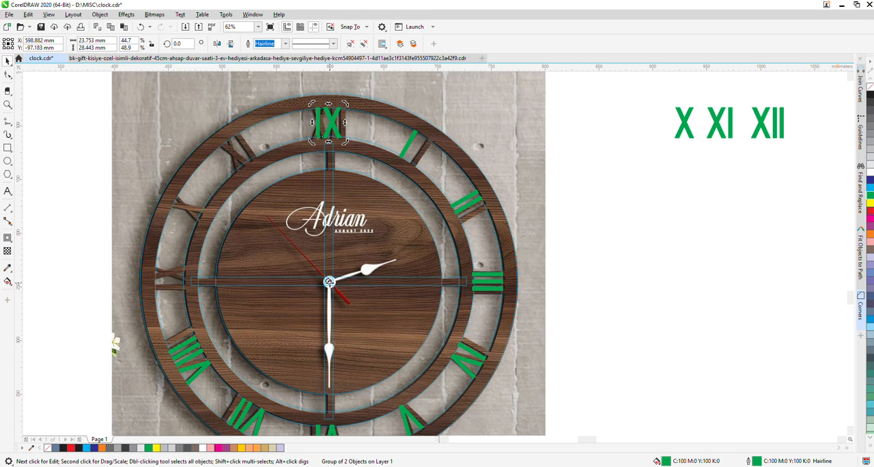
left_click_drag(311, 142, 169, 311)
Centre the green X horizontally on the outer ring and rotate it about the clock's centre to the ten o'clock position
left_click(693, 121)
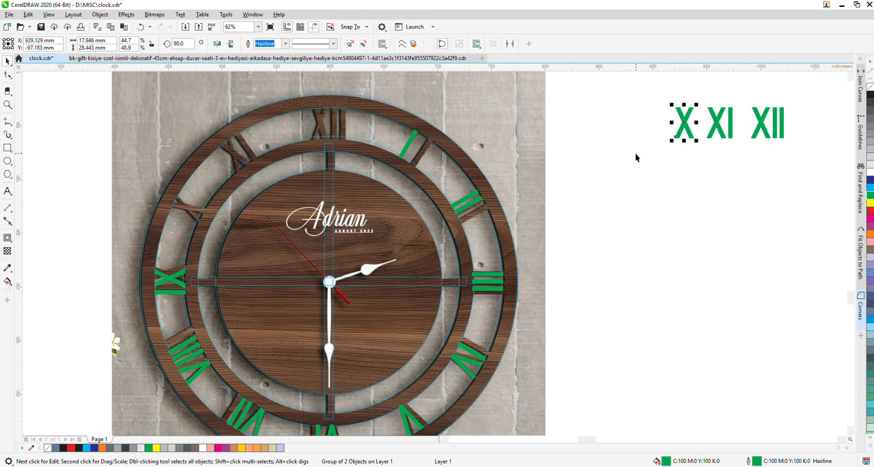
left_click(440, 130, "shift")
key("c")
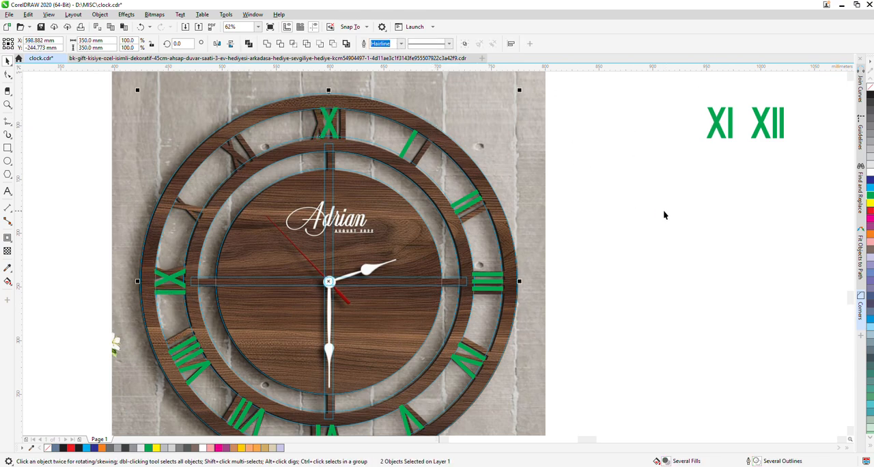
left_click(328, 122)
left_click(329, 122)
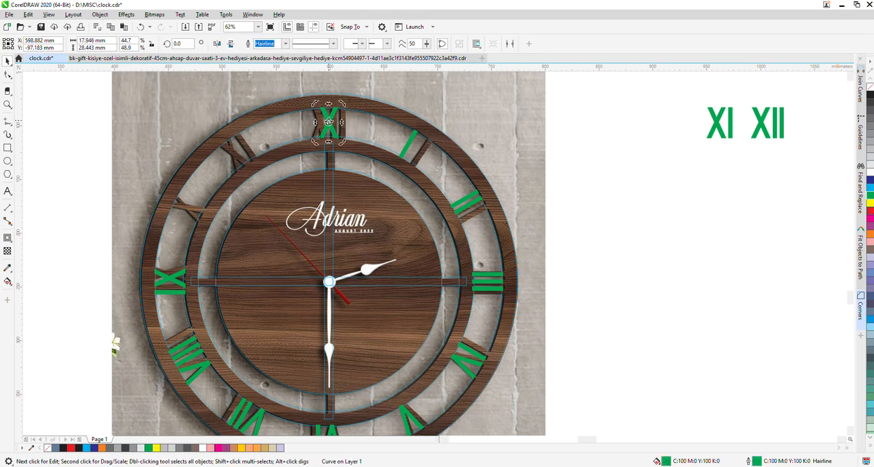
left_click_drag(328, 121, 329, 281)
left_click_drag(316, 107, 148, 198)
Centre the green XI horizontally on the outer ring and rotate it about the clock's centre to the eleven o'clock position
left_click(719, 123)
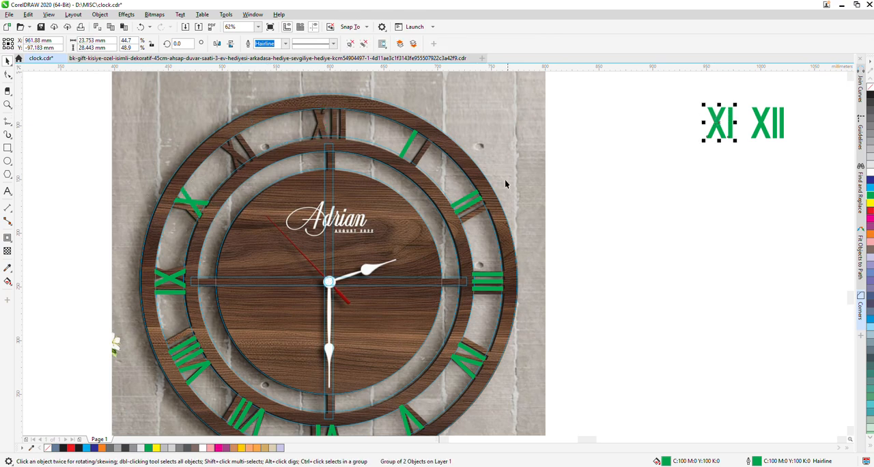
left_click_drag(719, 123, 328, 123)
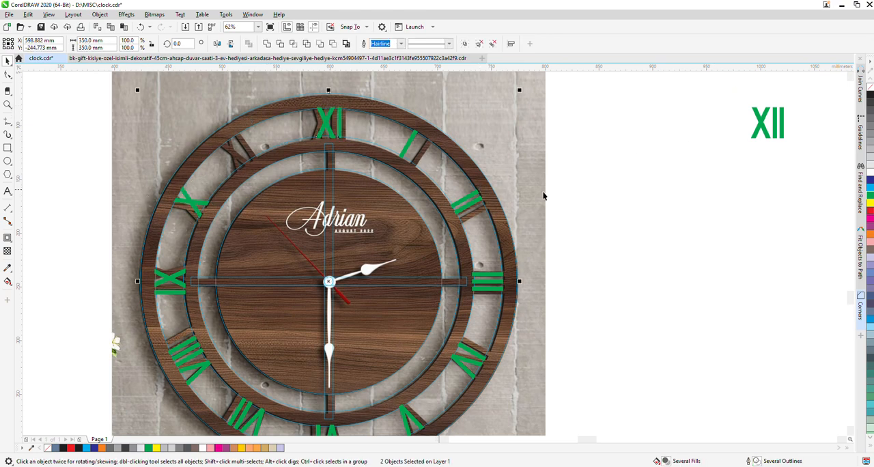
left_click(327, 123)
left_click_drag(329, 123, 329, 281)
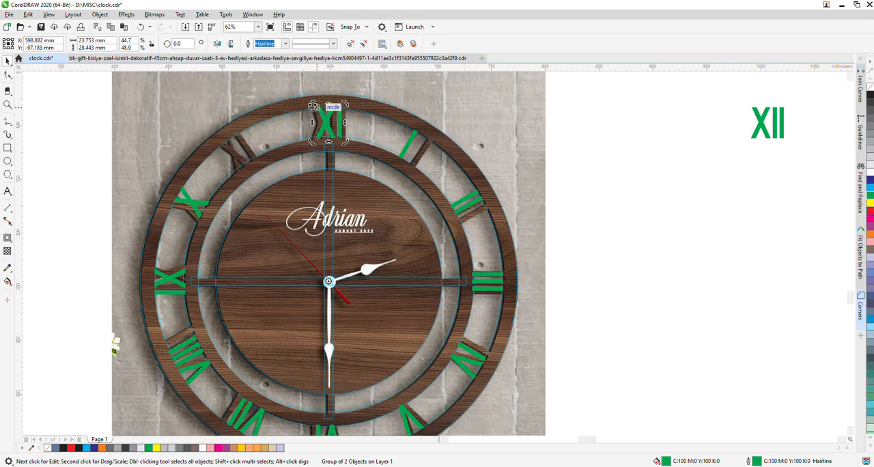
left_click_drag(312, 104, 201, 137)
Centre the green XII horizontally on the outer ring at the twelve o'clock position and clear the selection
left_click(765, 130)
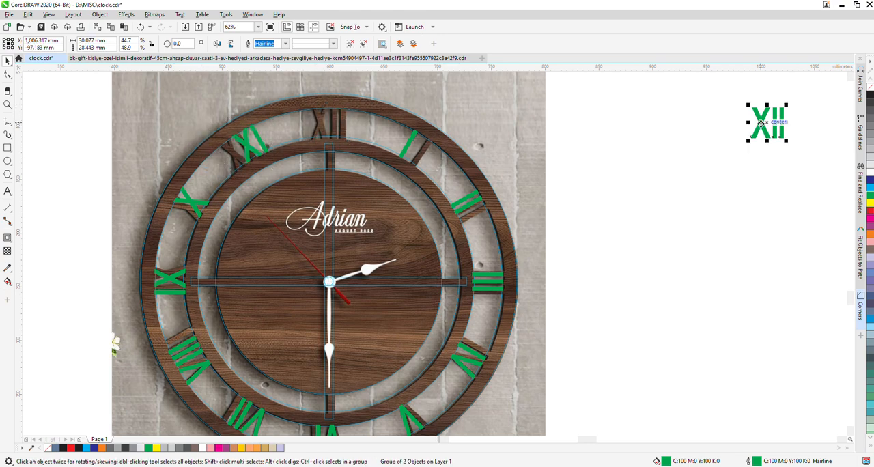
left_click(400, 114, "shift")
key("c")
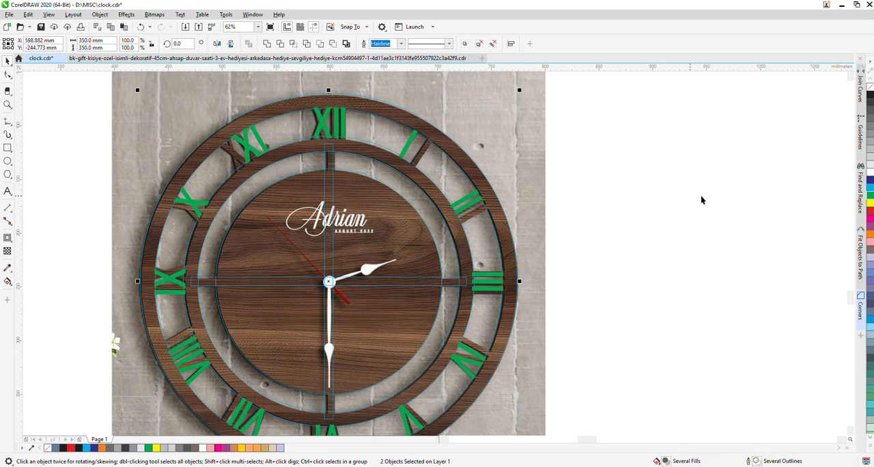
key("Escape")
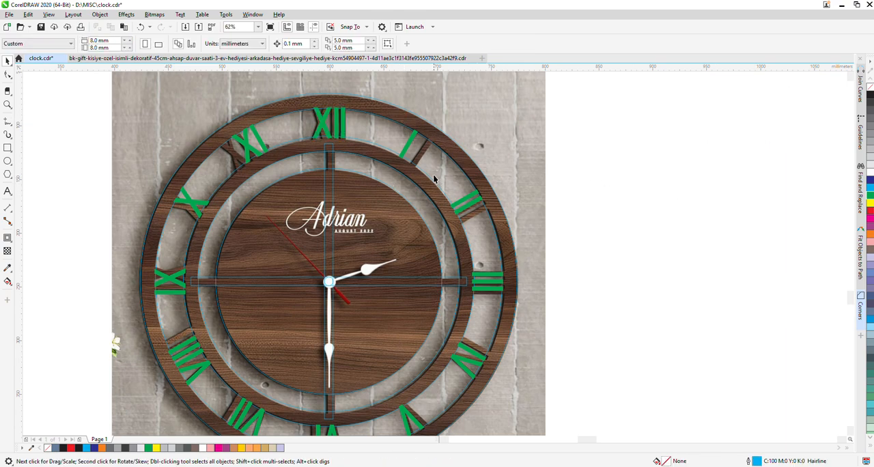
Colour the fill and outline of all the traced clock shapes and numerals pink, C:0 M:40 Y:20 K:0
scroll(422, 152, "down", 2)
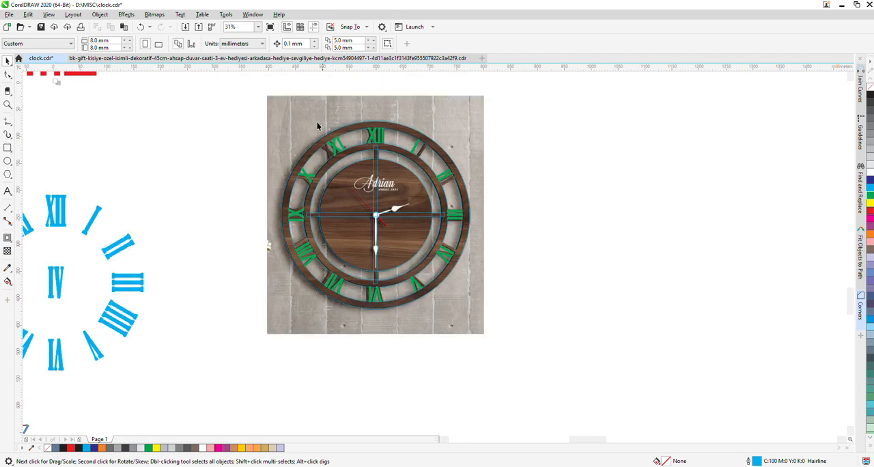
left_click_drag(226, 121, 514, 321)
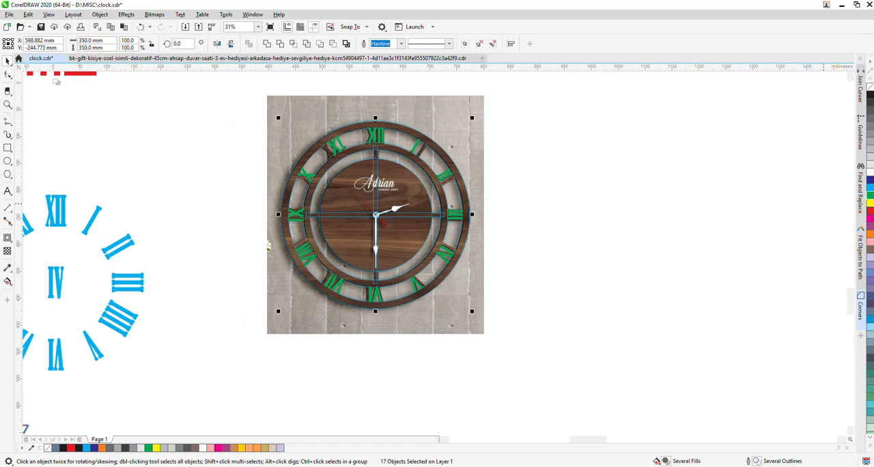
left_click(871, 227)
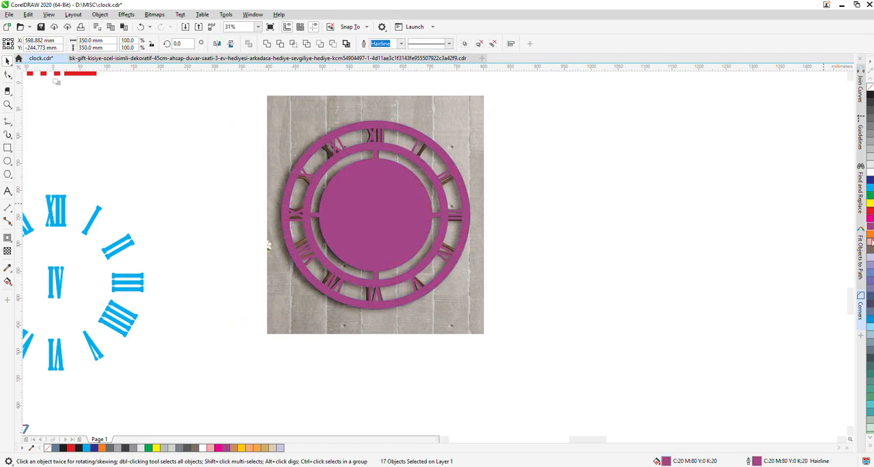
left_click(871, 241)
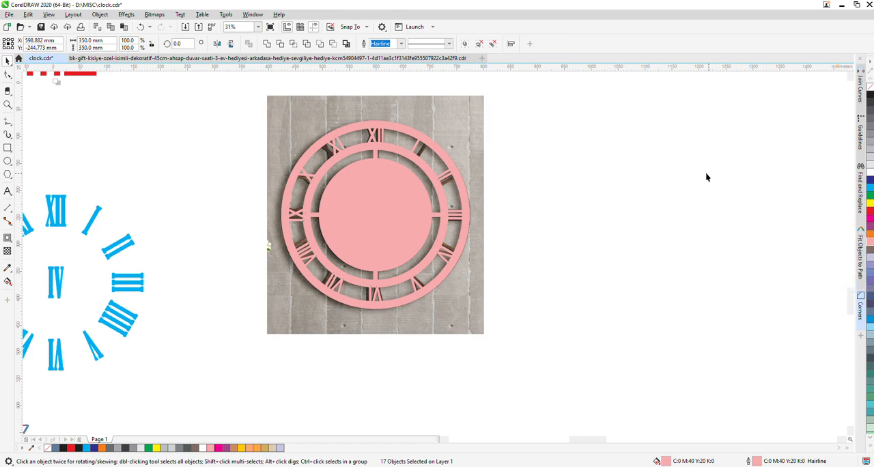
Move the clock photo clear of the tracing, to its right, and remove the fill from all traced clock shapes
left_click_drag(418, 122, 642, 120)
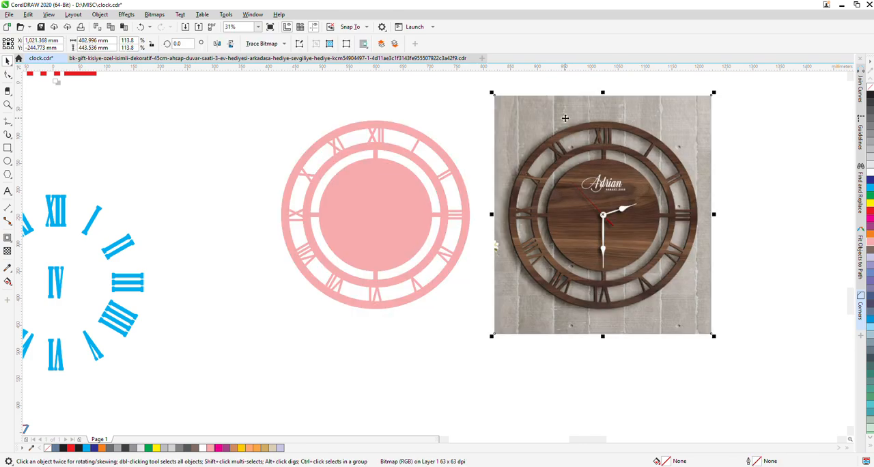
left_click_drag(243, 109, 474, 351)
left_click(869, 85)
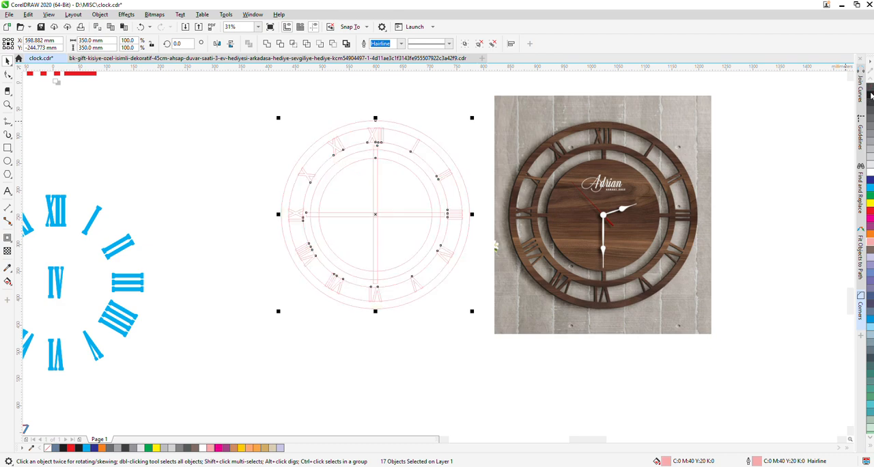
left_click(392, 331)
scroll(375, 215, "up", 4)
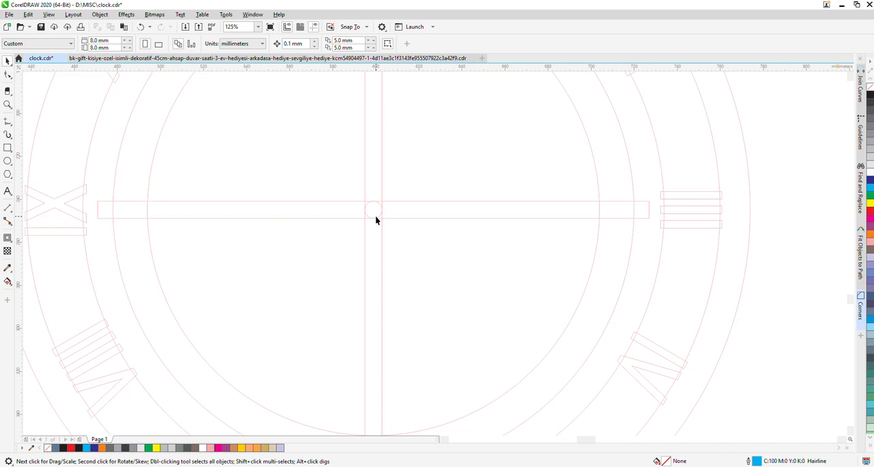
scroll(375, 216, "down", 4)
Try to subtract the vertical and horizontal cross bars from the inner clock circle with Back Minus Front
left_click(376, 181)
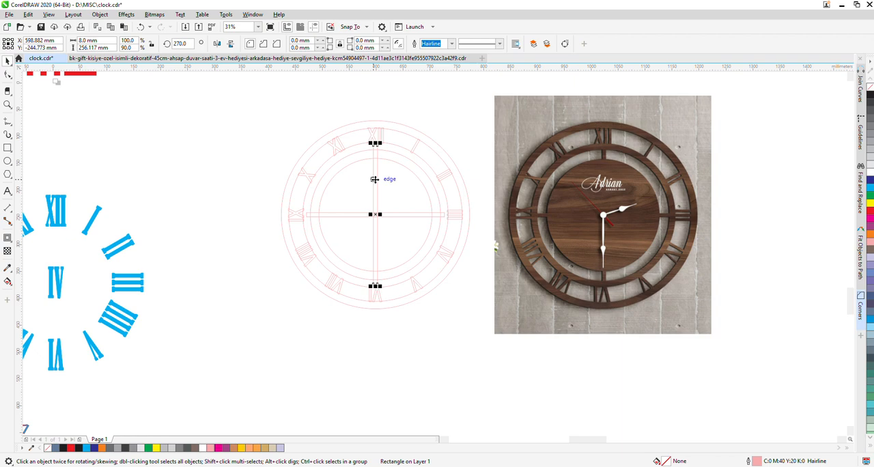
left_click(401, 213, "shift")
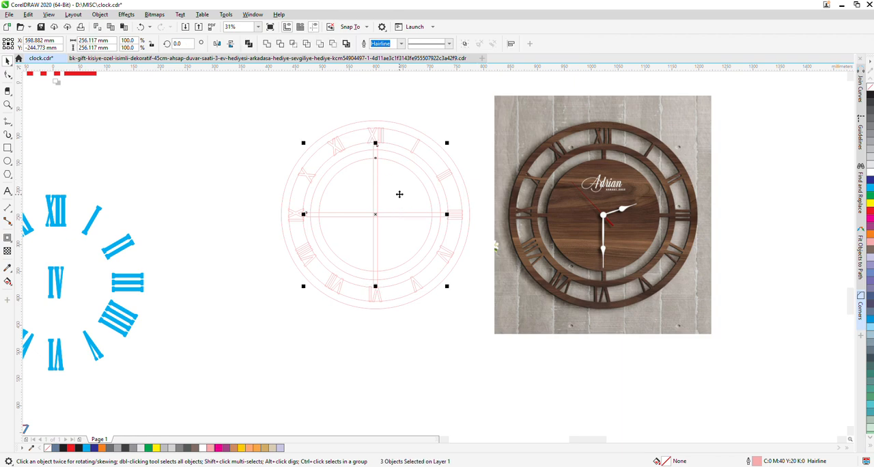
left_click(334, 44)
left_click(215, 183)
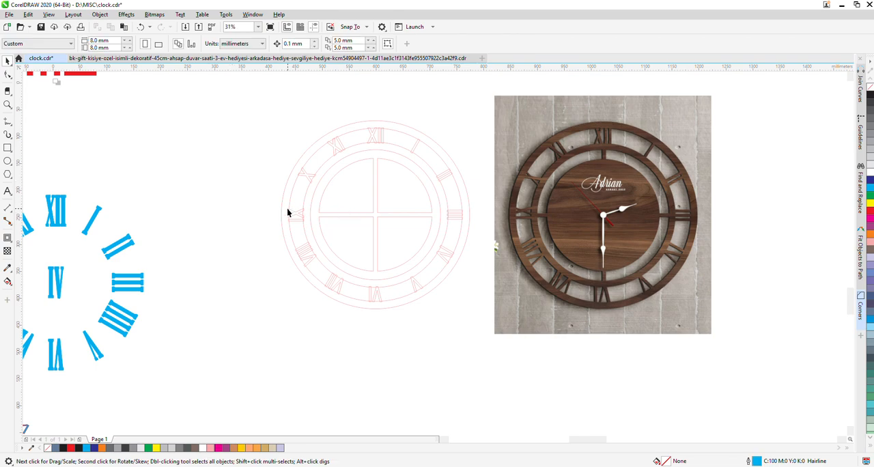
Move the two crossing bars out of the clock drawing to the empty area at its upper left
left_click(377, 339)
left_click(336, 216)
left_click(375, 186, "shift")
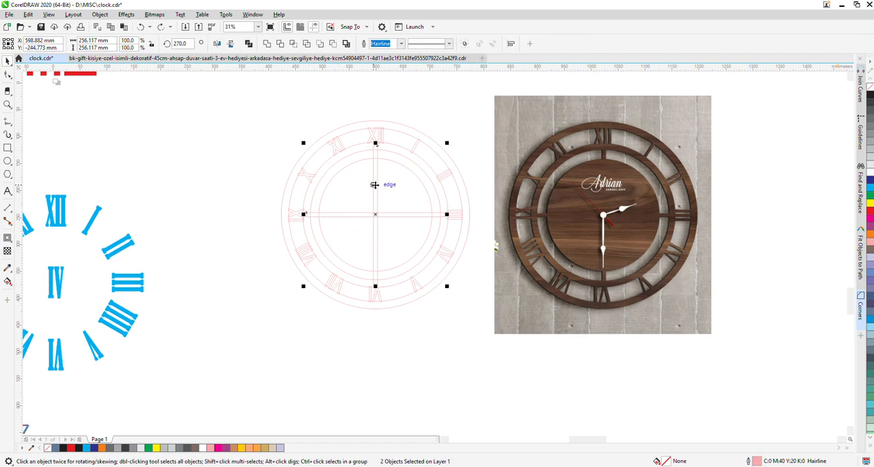
left_click_drag(375, 185, 184, 116)
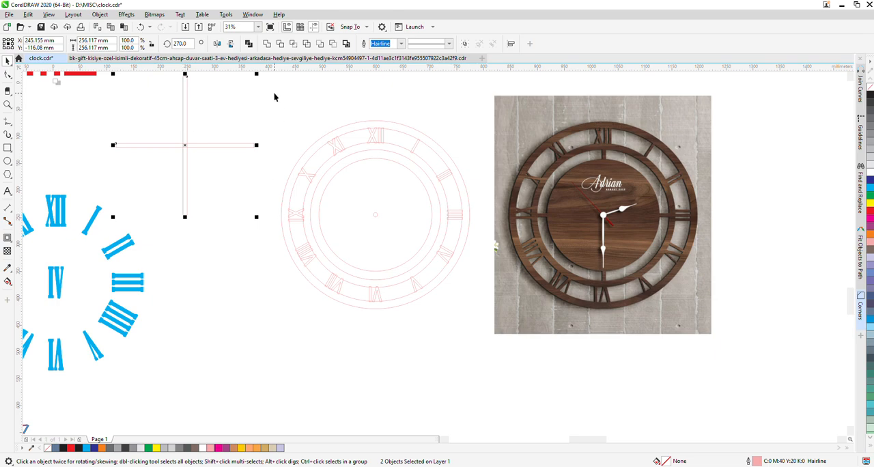
Ungroup the remaining clock shapes and give them all a black fill and black outline
left_click_drag(265, 93, 481, 352)
key("ctrl+u")
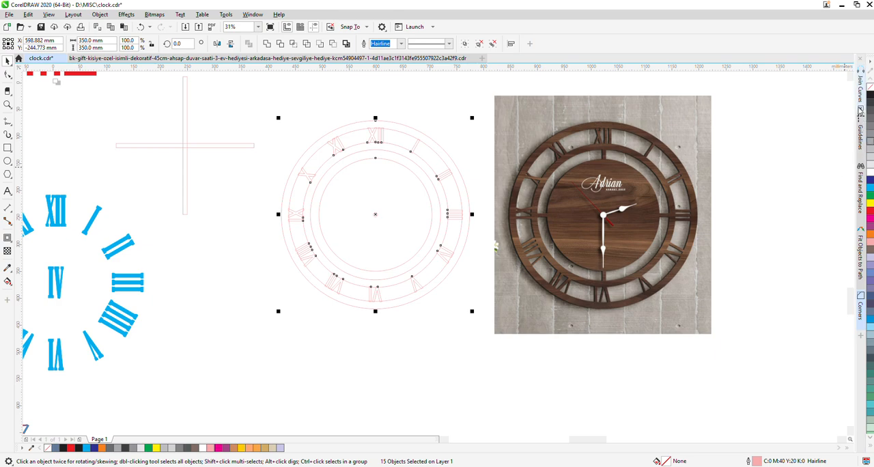
left_click(871, 98)
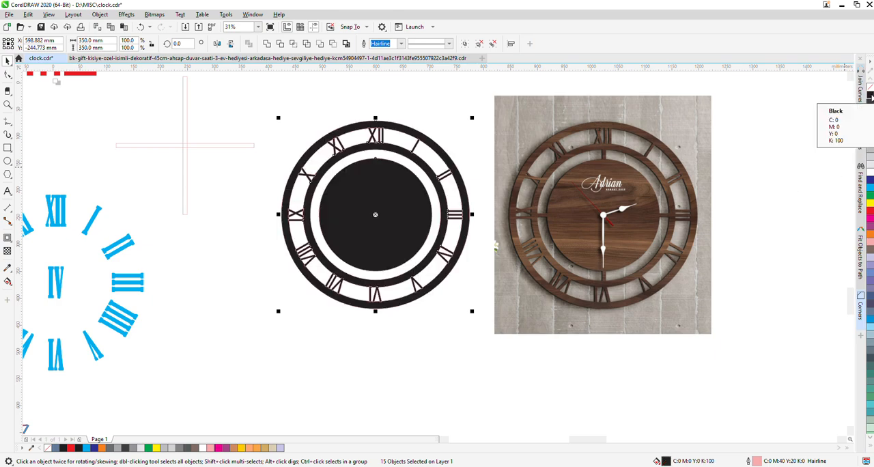
right_click(871, 98)
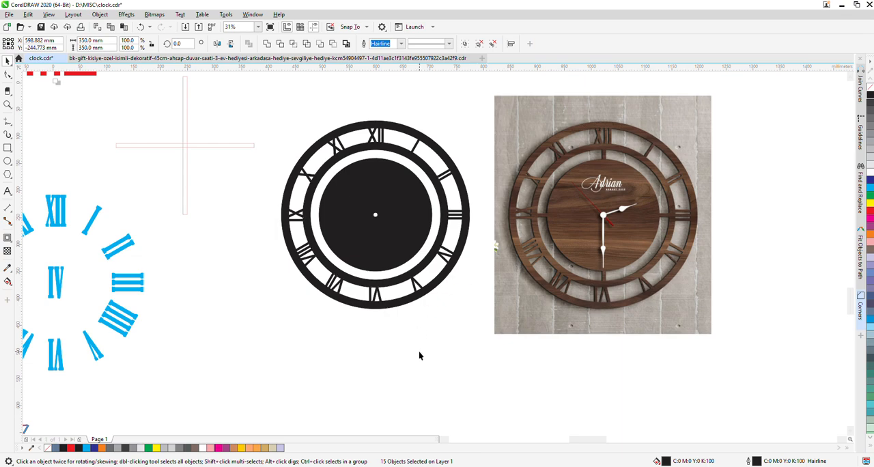
left_click(353, 314)
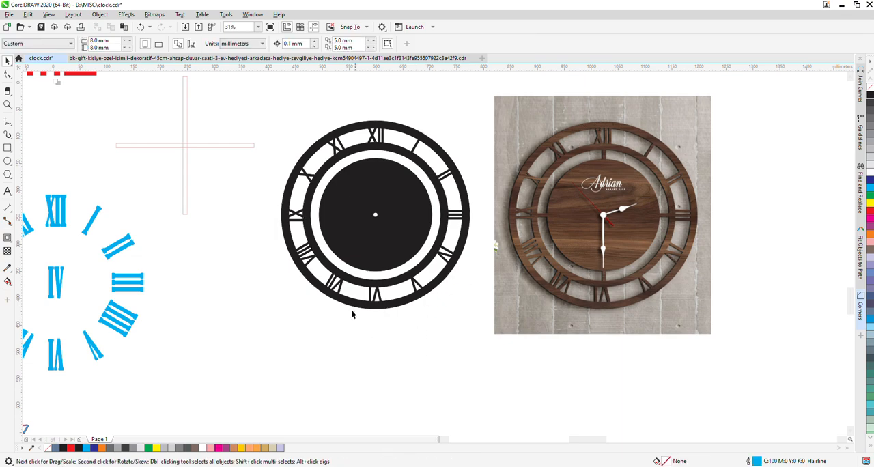
Centre the two cross bars horizontally and vertically on the black inner disc of the clock
left_click(185, 164)
left_click(219, 145, "shift")
left_click(349, 197, "shift")
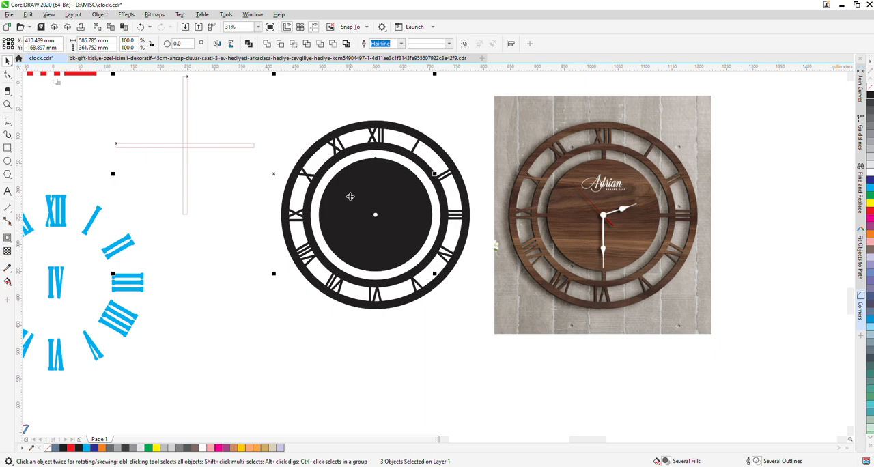
key("e")
key("c")
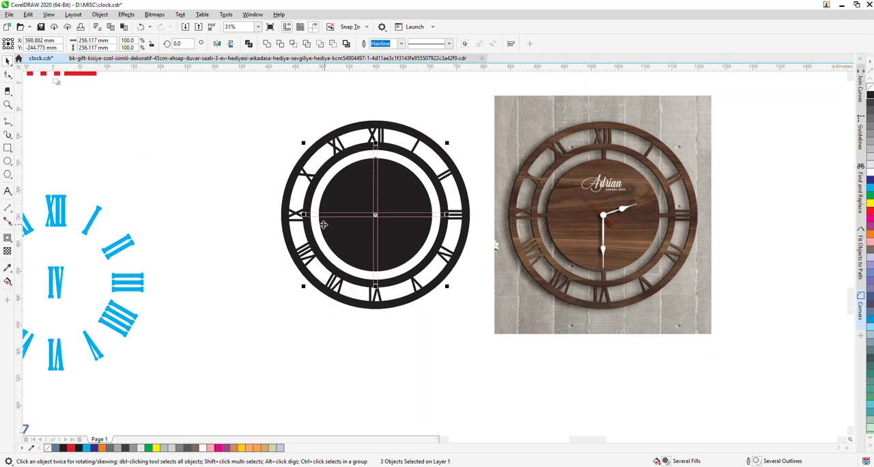
Merge all the clock rings, numerals and cross bars into one curve and shift it away from the photo
left_click_drag(238, 99, 464, 304)
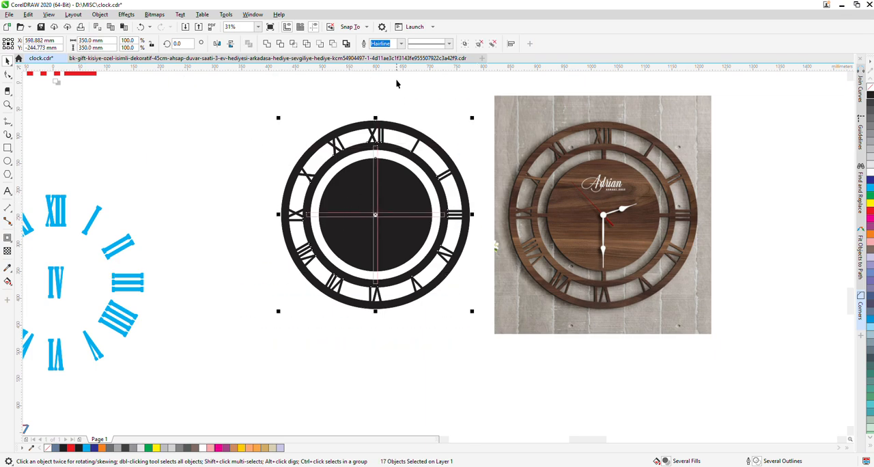
left_click(293, 43)
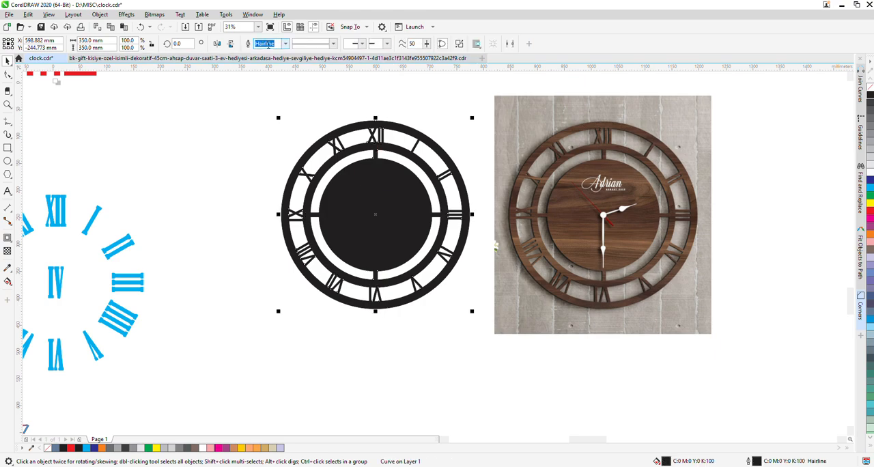
left_click(284, 281)
left_click_drag(367, 226, 306, 235)
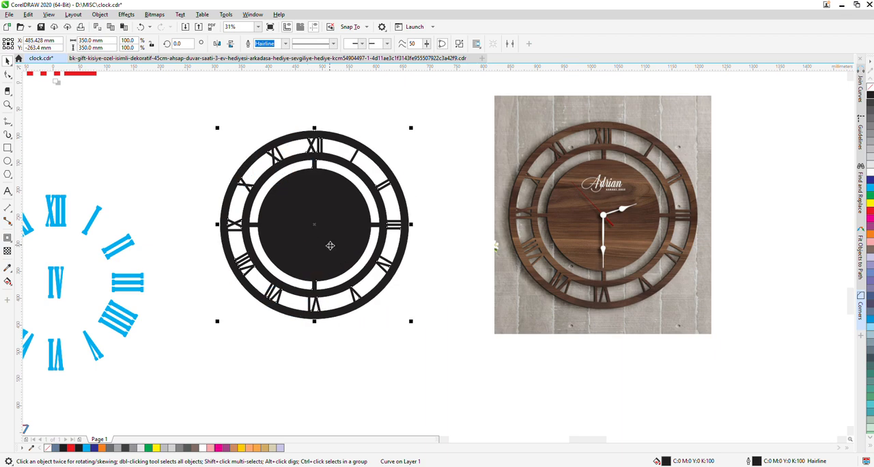
Draw an ellipse beside the clock and set its size to 8 × 8 mm
left_click(8, 161)
left_click_drag(124, 136, 153, 160)
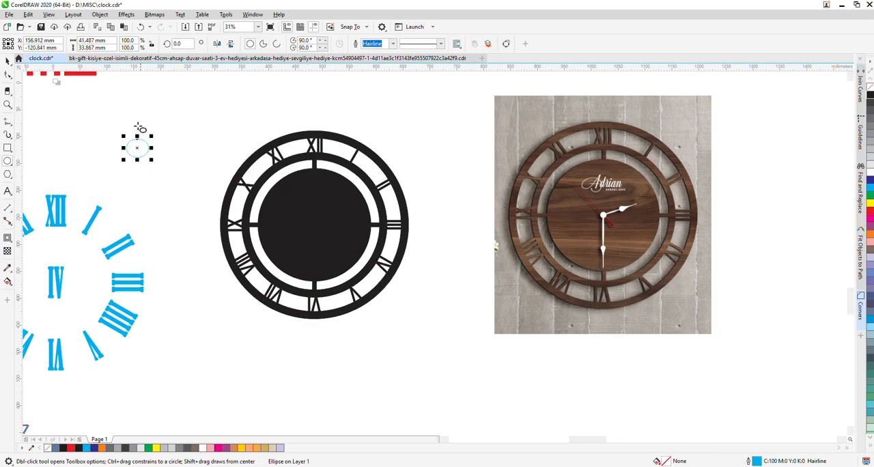
left_click(83, 41)
type("8")
key("Tab")
type("8")
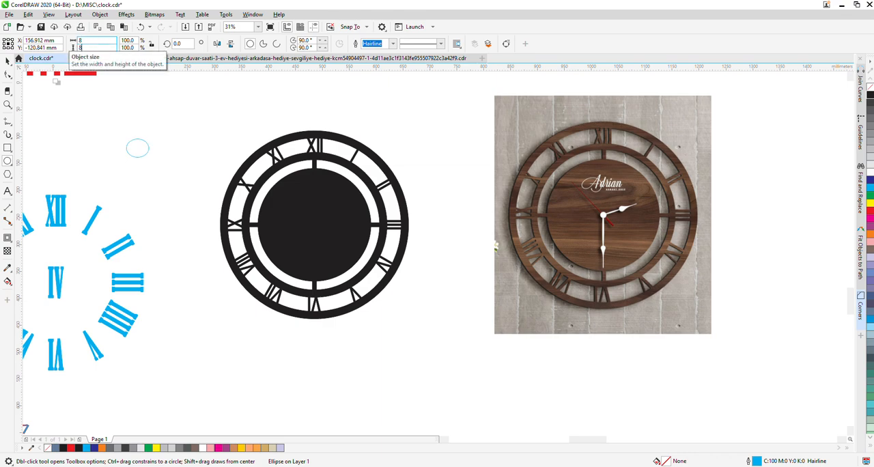
key("Return")
Centre the 8 mm circle on the clock and subtract it with Back Minus Front to cut the centre hole
left_click(7, 61)
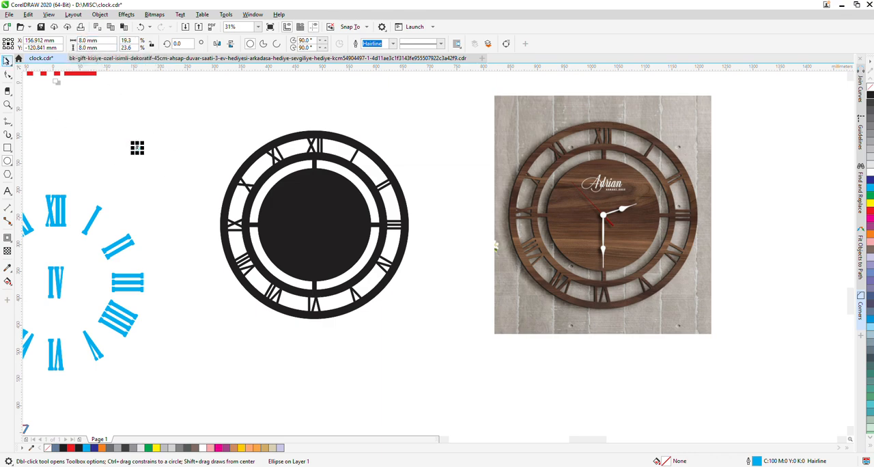
left_click(287, 206, "shift")
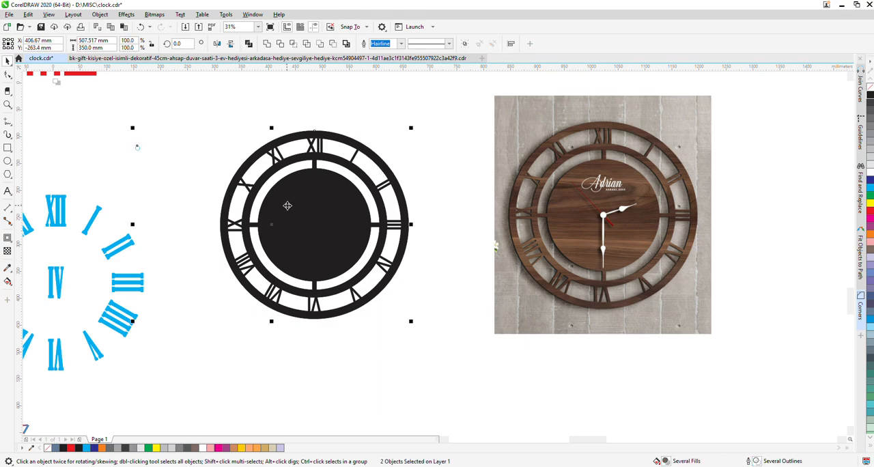
key("c")
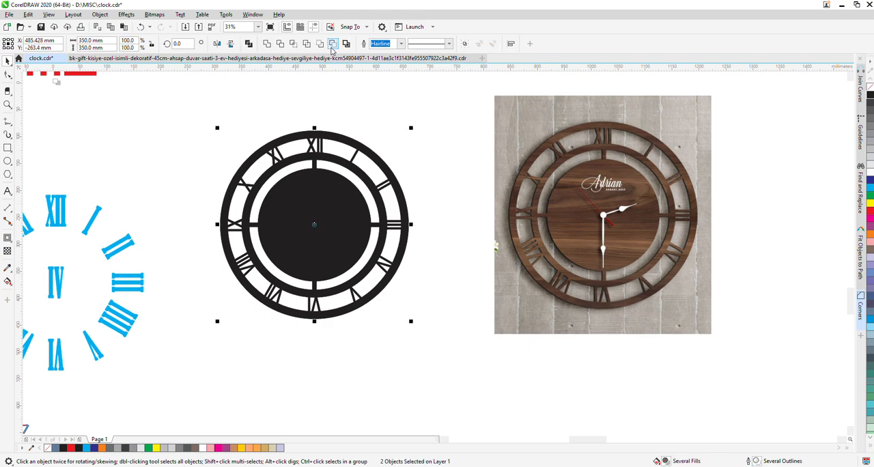
left_click(333, 46)
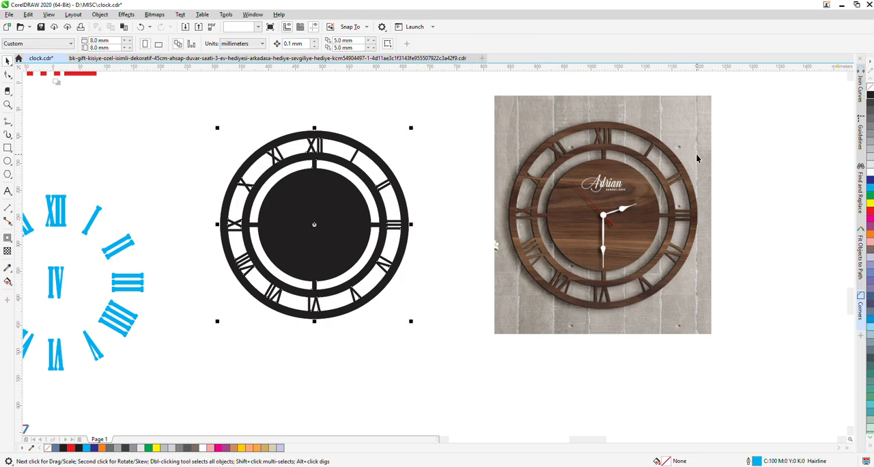
Give the finished clock curve a yellow fill and a red hairline outline
left_click(869, 86)
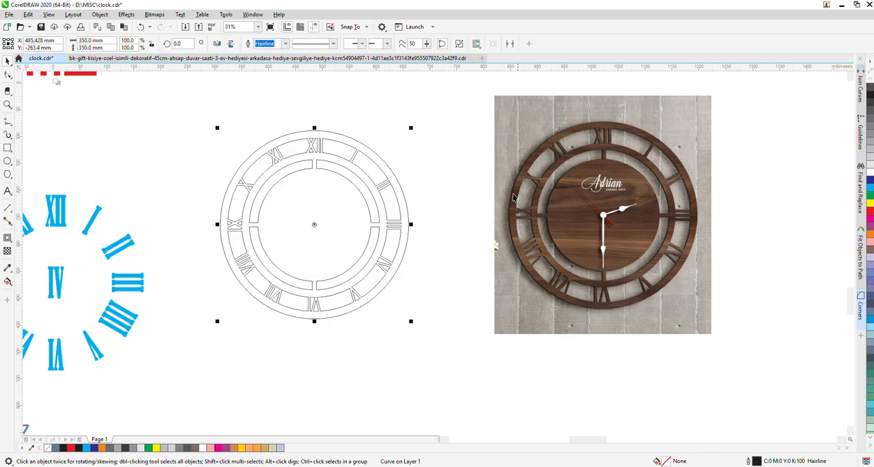
left_click(870, 194)
scroll(332, 141, "up", 6)
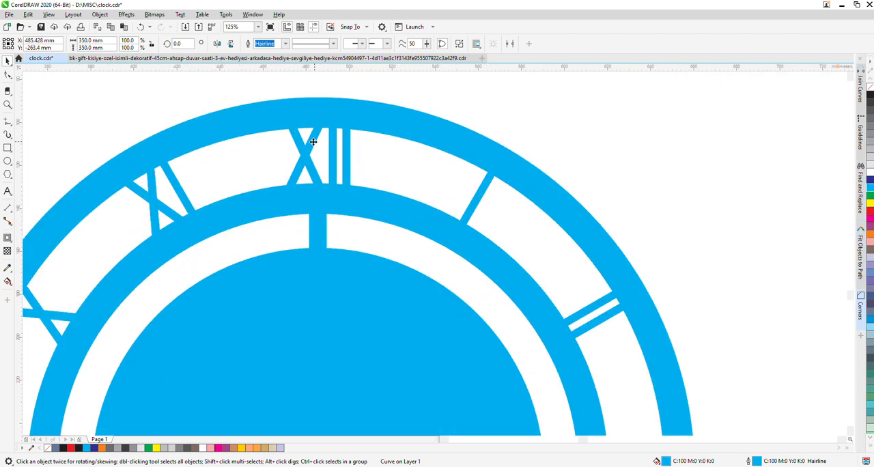
left_click(871, 106)
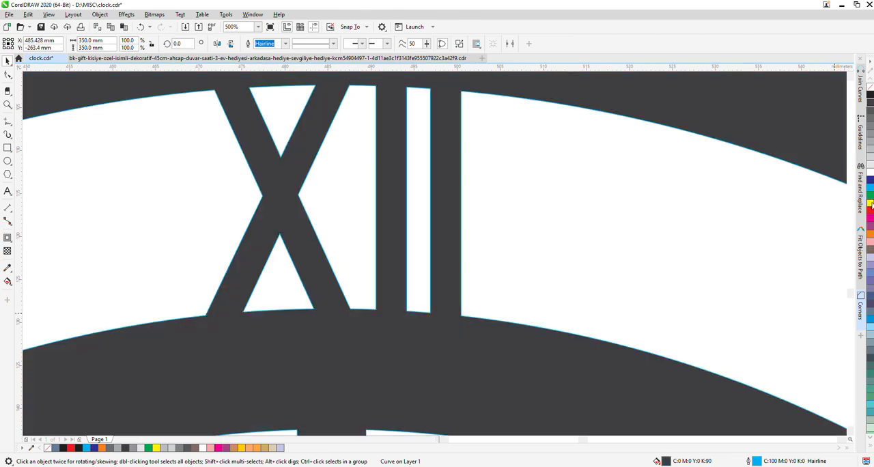
left_click(870, 204)
right_click(871, 216)
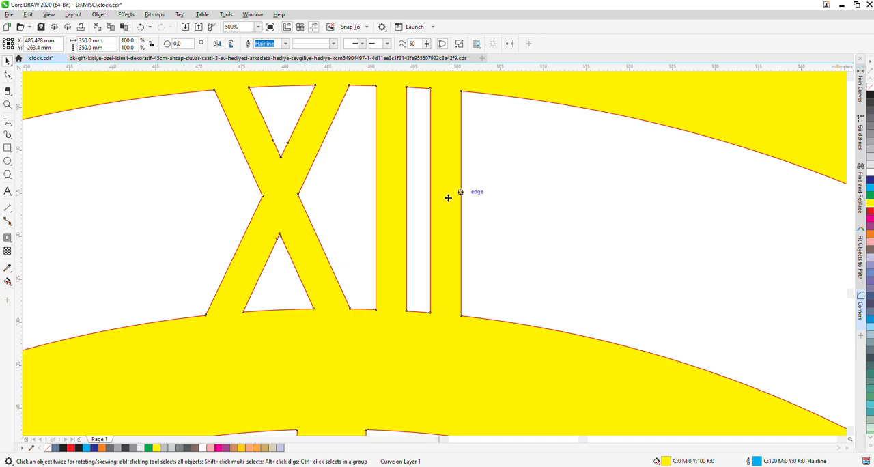
Examine the Roman numerals, rings and cross bar joints all around the yellow clock curve
scroll(444, 194, "down", 4)
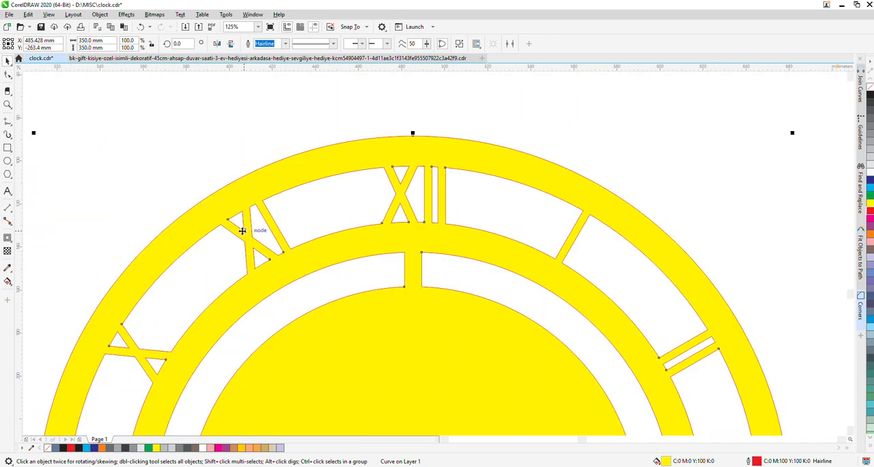
scroll(400, 179, "down", 4)
scroll(326, 269, "up", 4)
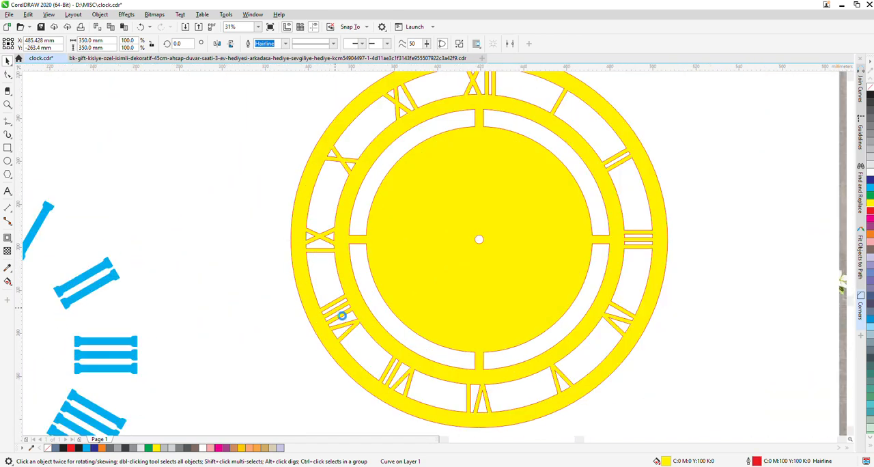
scroll(312, 250, "down", 2)
scroll(389, 347, "up", 2)
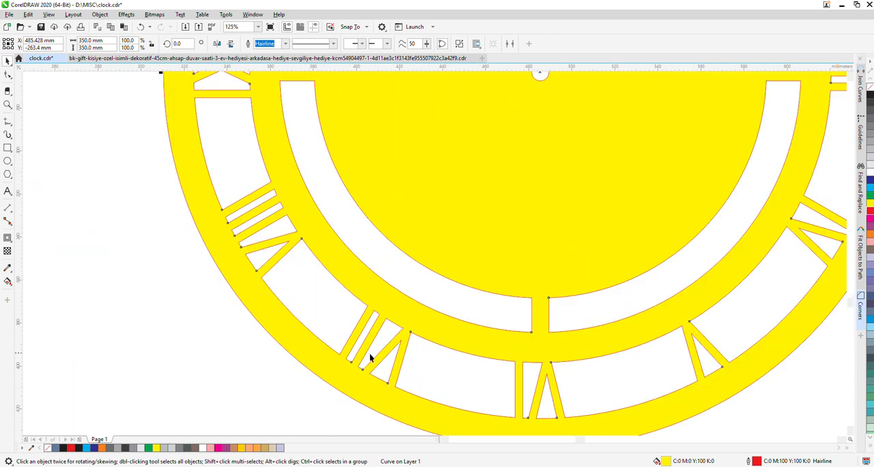
scroll(370, 358, "down", 4)
scroll(599, 284, "up", 6)
scroll(605, 244, "down", 2)
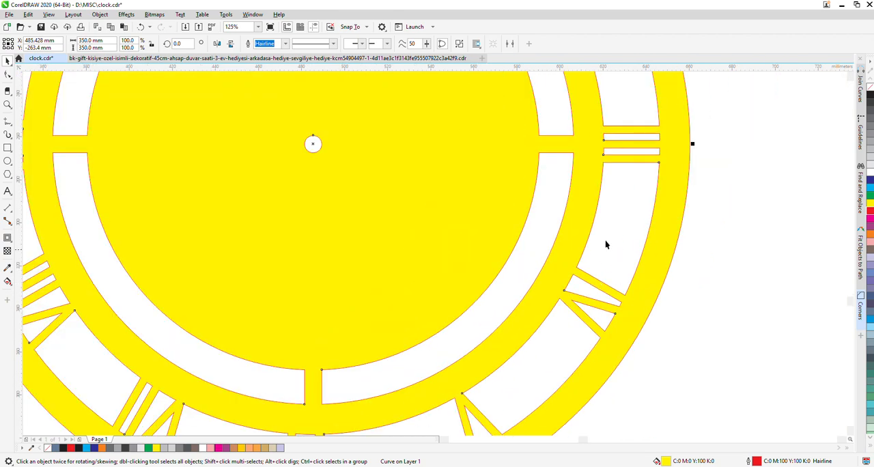
Move the yellow clock curve directly beside the wooden clock photo, on its right-hand side
scroll(624, 118, "up", 2)
scroll(633, 259, "down", 4)
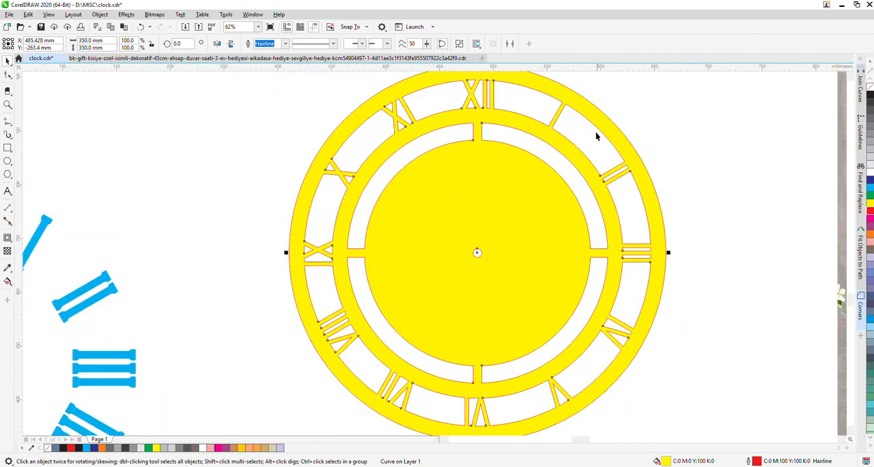
left_click(680, 166)
scroll(396, 248, "down", 1)
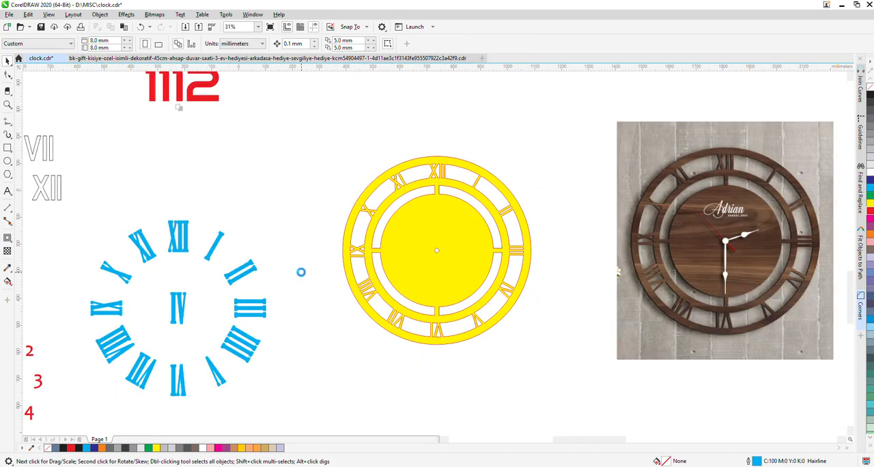
scroll(302, 276, "down", 1)
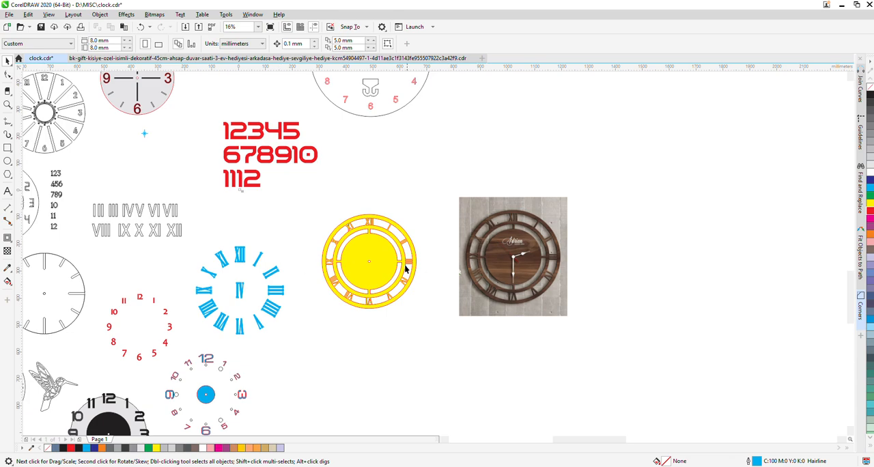
left_click_drag(396, 262, 649, 241)
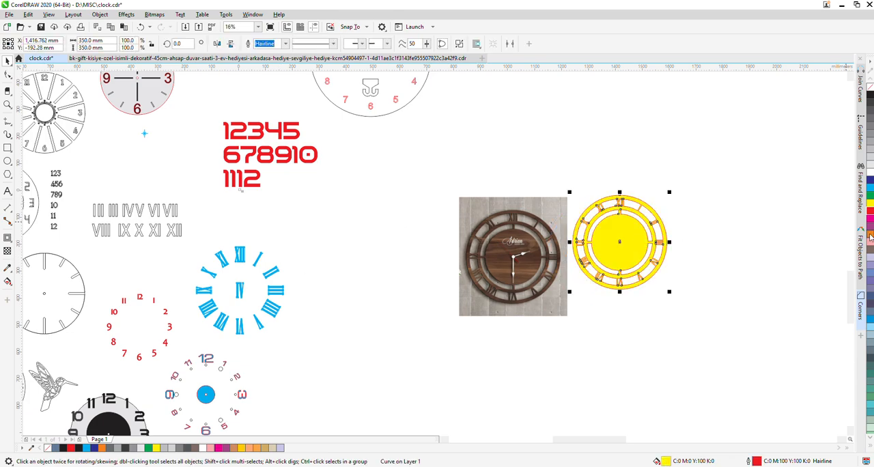
Recolour the clock's fill and outline dark blue and shift it down level with the clock in the photo
left_click(871, 180)
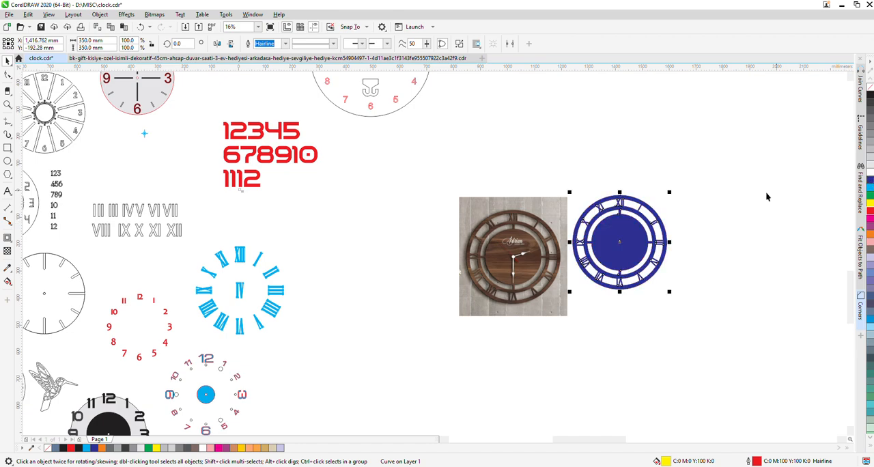
left_click(766, 191)
scroll(629, 230, "up", 1)
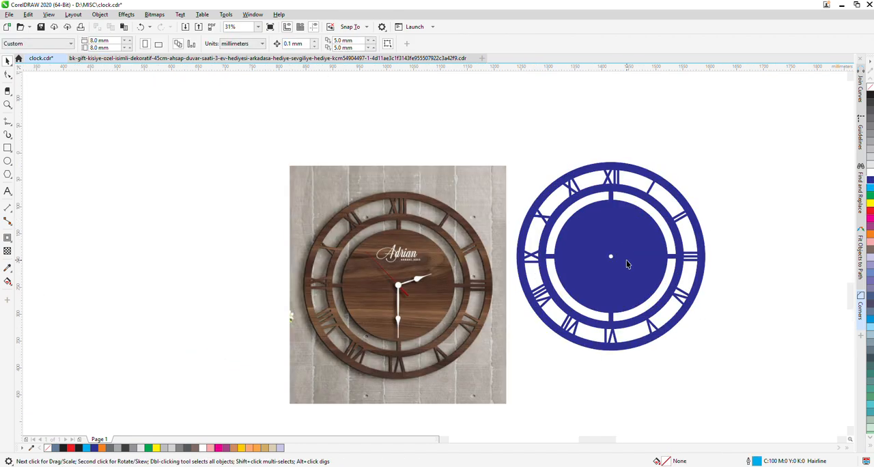
left_click_drag(627, 260, 623, 285)
left_click(746, 335)
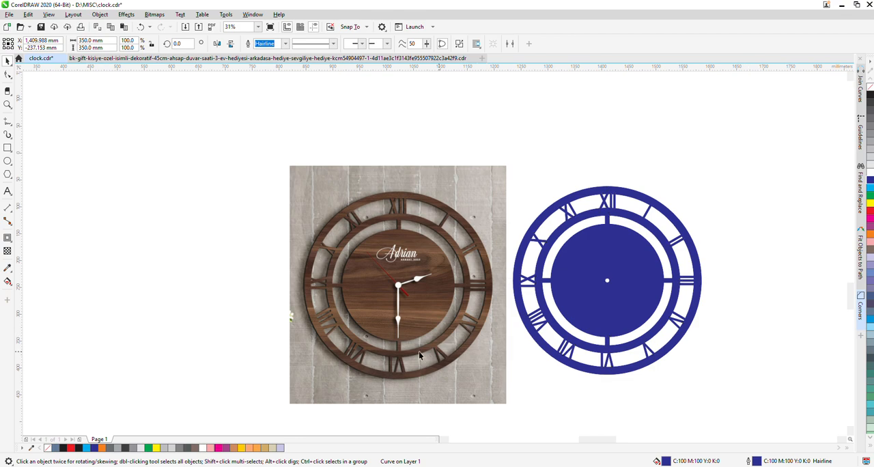
Add the artistic text "Brand NAME" in 24 pt Arial on the clock's inner disc, above the centre hole
left_click(8, 192)
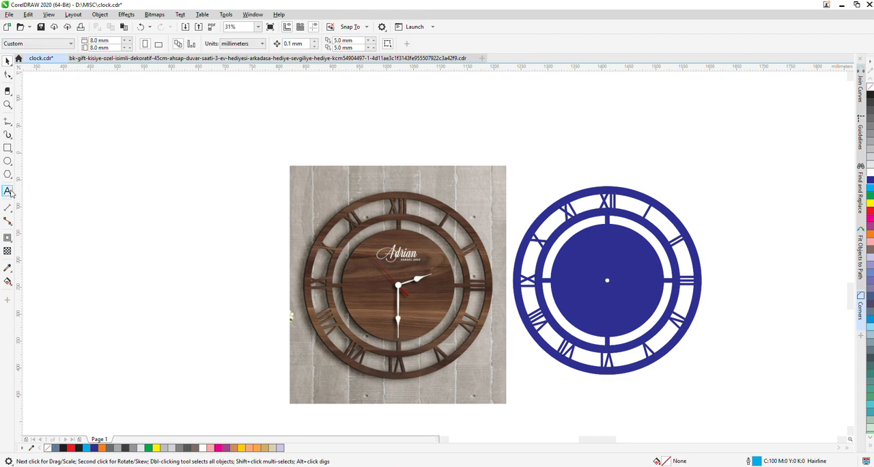
left_click(596, 245)
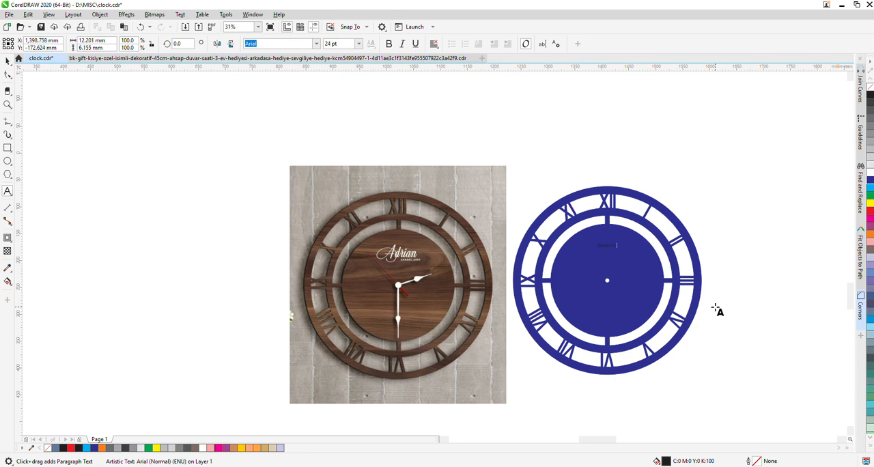
left_click(715, 307)
Give the Brand NAME text a yellow fill and a yellow hairline outline
left_click(871, 214)
right_click(870, 214)
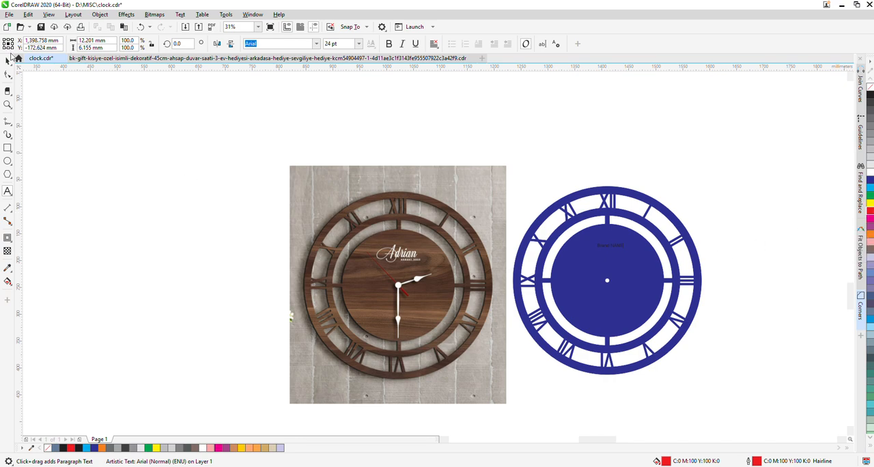
left_click(8, 61)
left_click(871, 204)
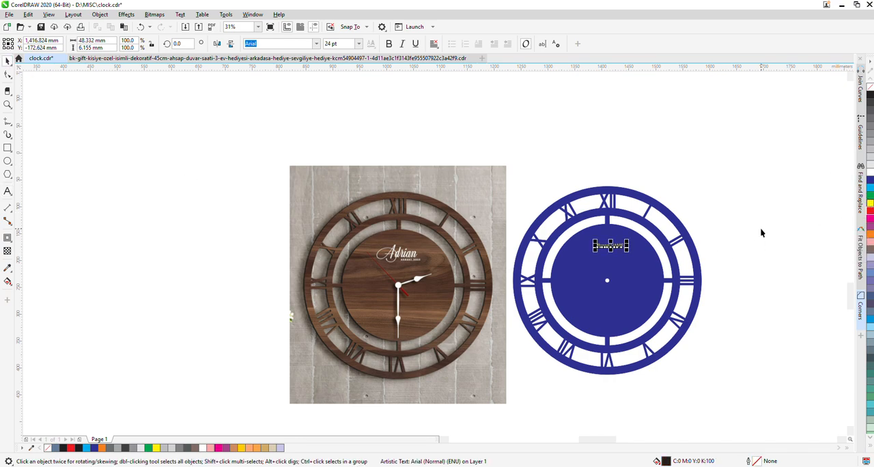
left_click(761, 229)
left_click(610, 248)
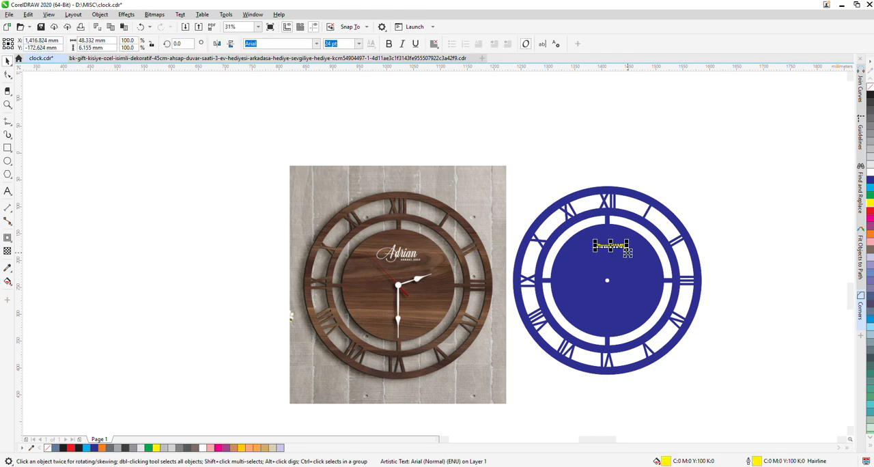
Enlarge the Brand NAME text to about 35 pt and break it onto two lines
left_click_drag(627, 250, 640, 263)
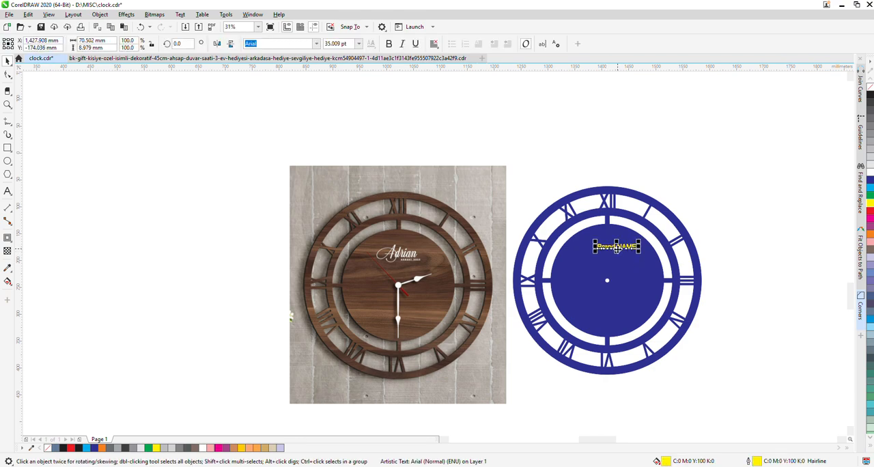
scroll(617, 248, "up", 2)
double_click(618, 246)
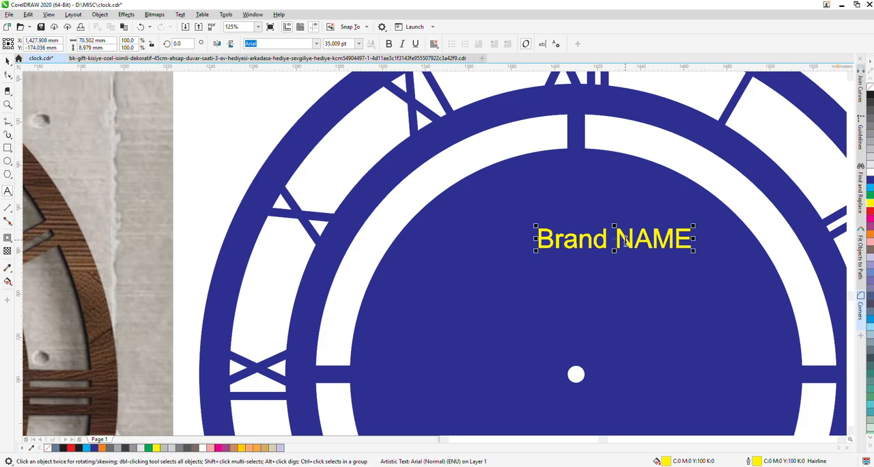
key("Return")
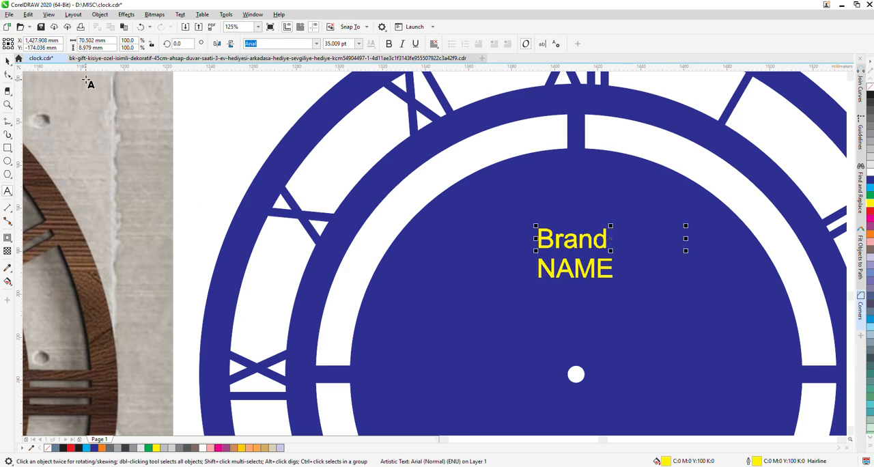
left_click(7, 60)
Lower the two-line text towards the centre hole and centre it horizontally on the clock
scroll(395, 233, "down", 4)
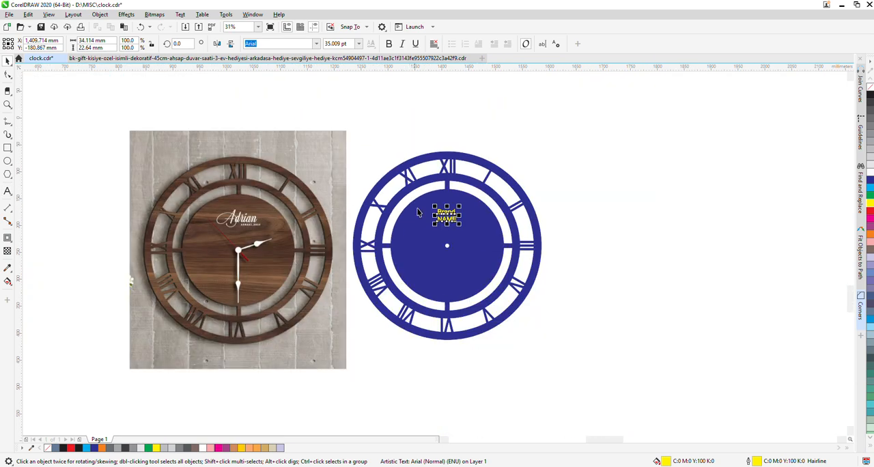
scroll(447, 220, "up", 2)
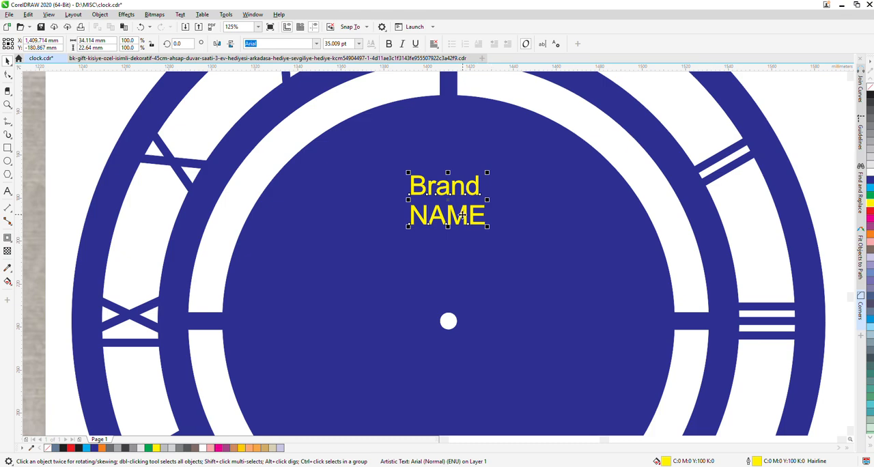
left_click_drag(462, 216, 463, 231)
left_click(537, 231, "shift")
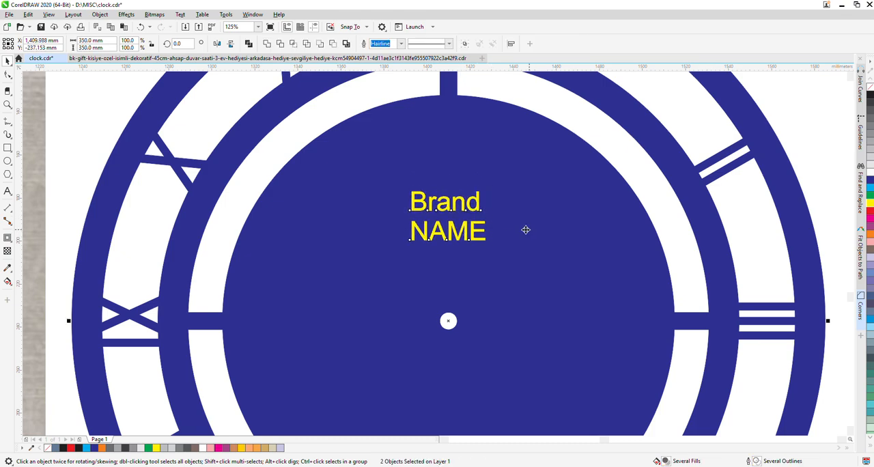
scroll(526, 230, "down", 4)
left_click(581, 234)
scroll(386, 208, "up", 2)
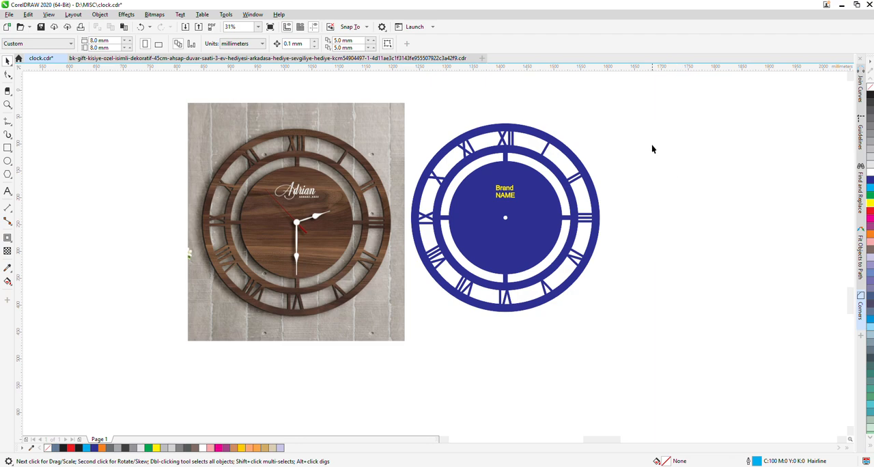
Try to group the blue clock with its brand text
left_click_drag(609, 268, 387, 347)
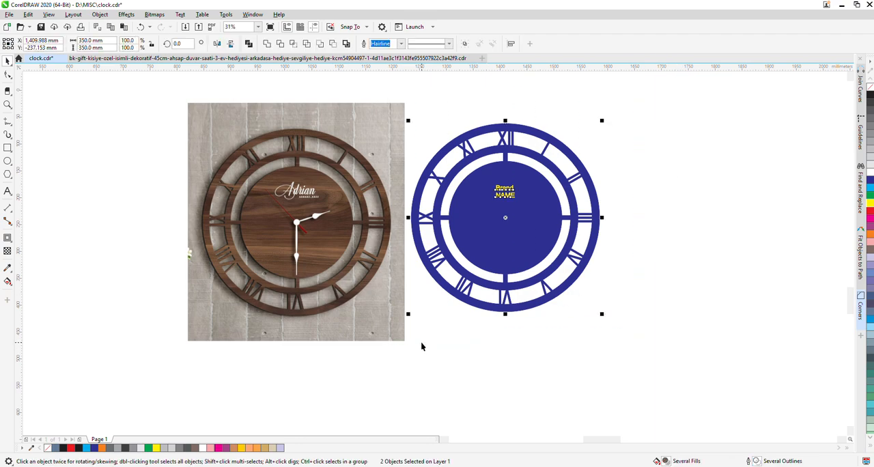
key("ctrl+g")
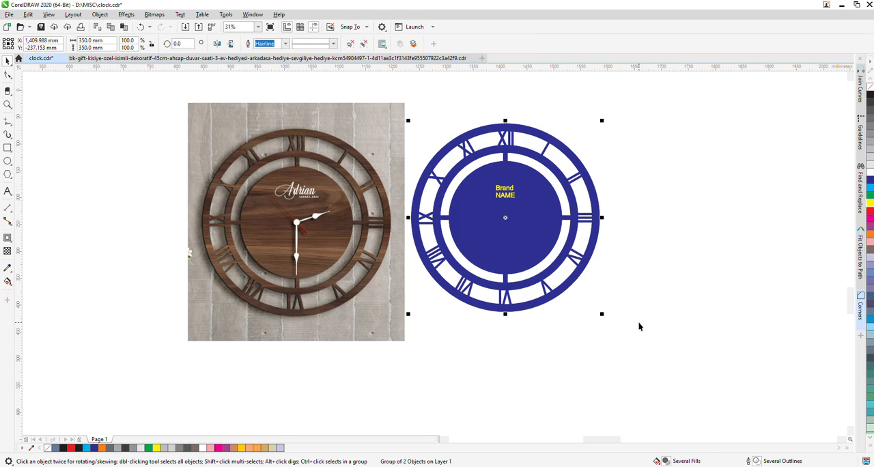
key("ctrl+z")
left_click(646, 326)
Remove the fill from the clock and the text, with a black outline on the clock and a red one on the text
left_click(547, 227)
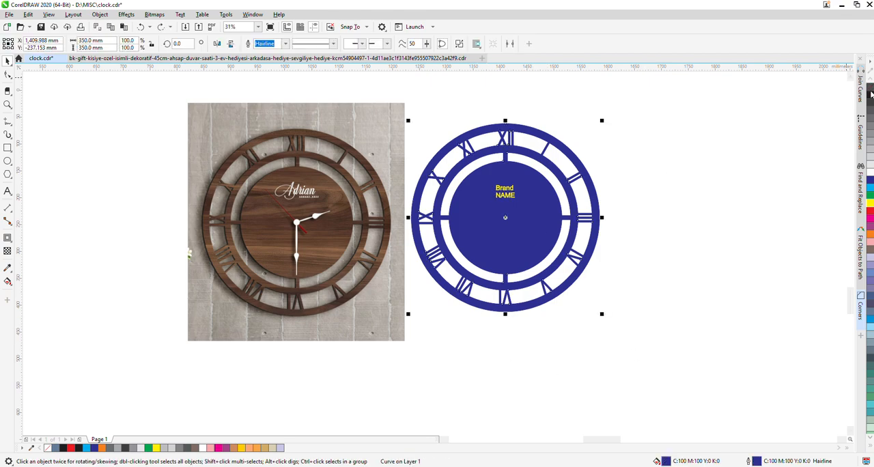
right_click(871, 95)
left_click(871, 87)
left_click_drag(674, 160, 430, 233)
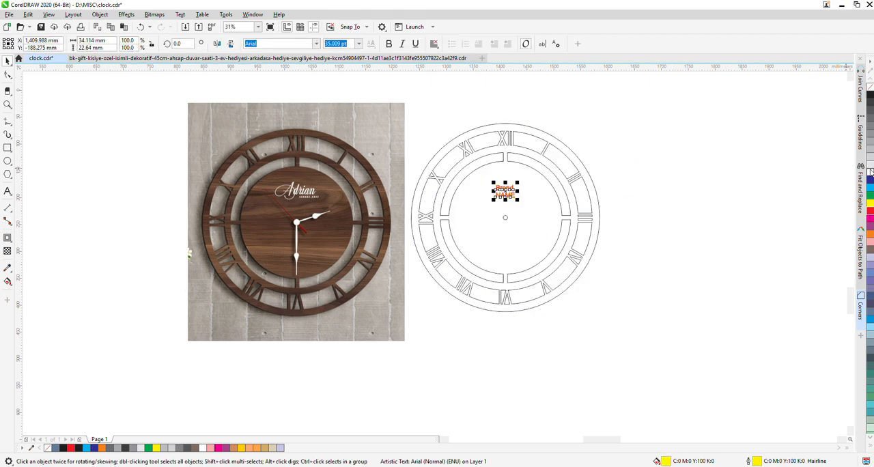
left_click(871, 87)
left_click(729, 267)
Group the outlined clock with its brand text and delete the wooden clock photo
left_click_drag(616, 352, 388, 115)
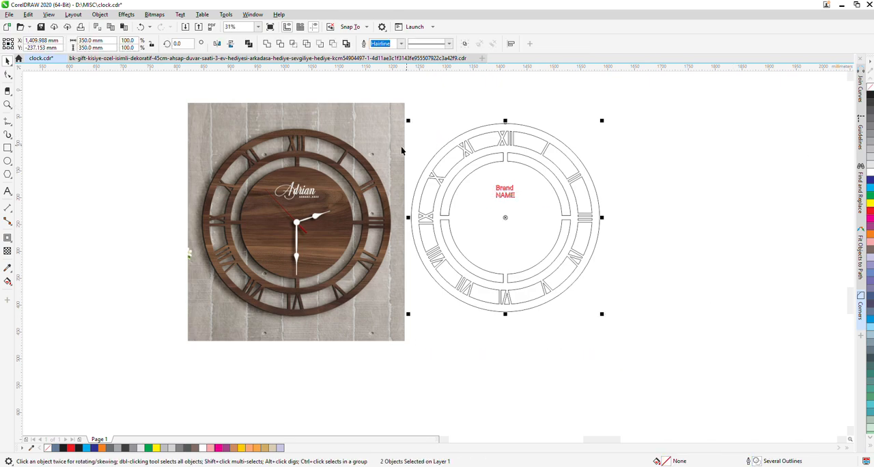
left_click(387, 116)
key("Delete")
Move the grouped clock up closer to the other clock designs in the drawing
scroll(357, 243, "down", 4)
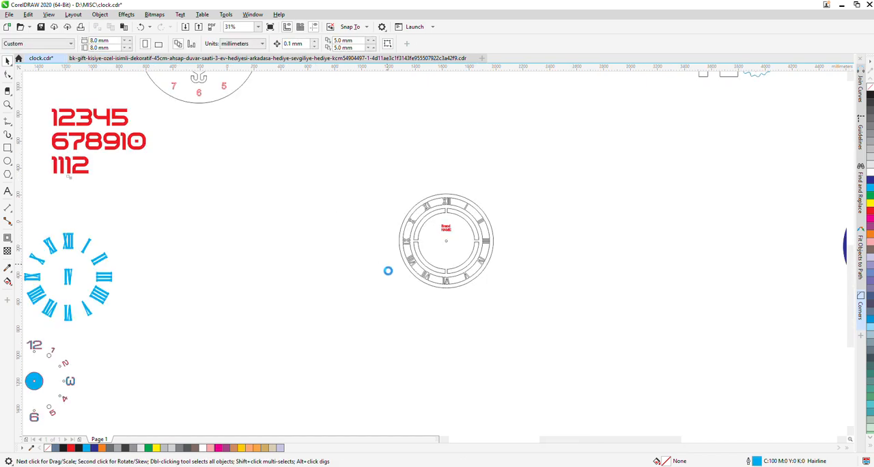
scroll(412, 289, "down", 2)
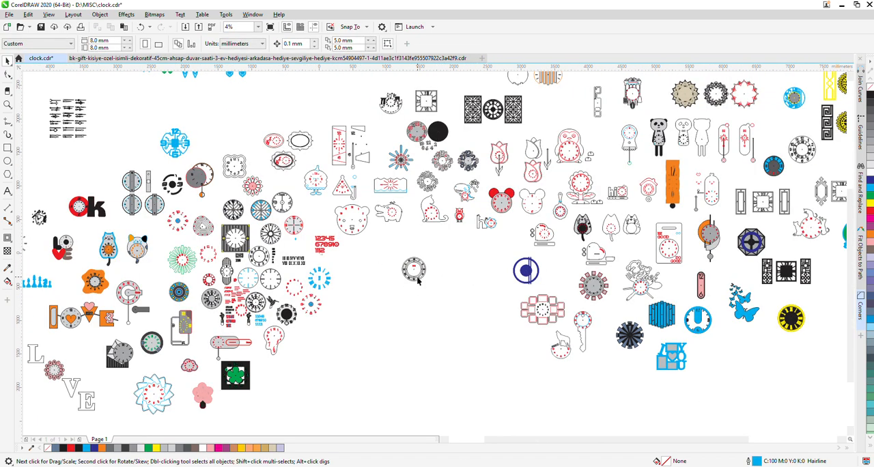
left_click(415, 274)
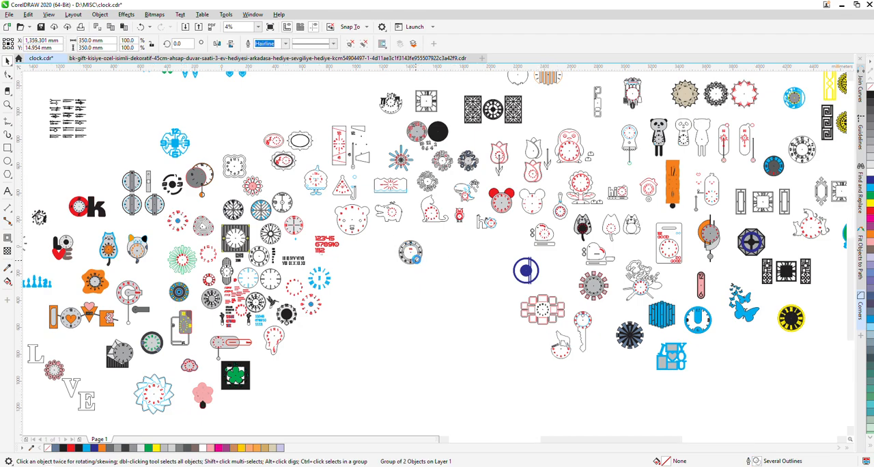